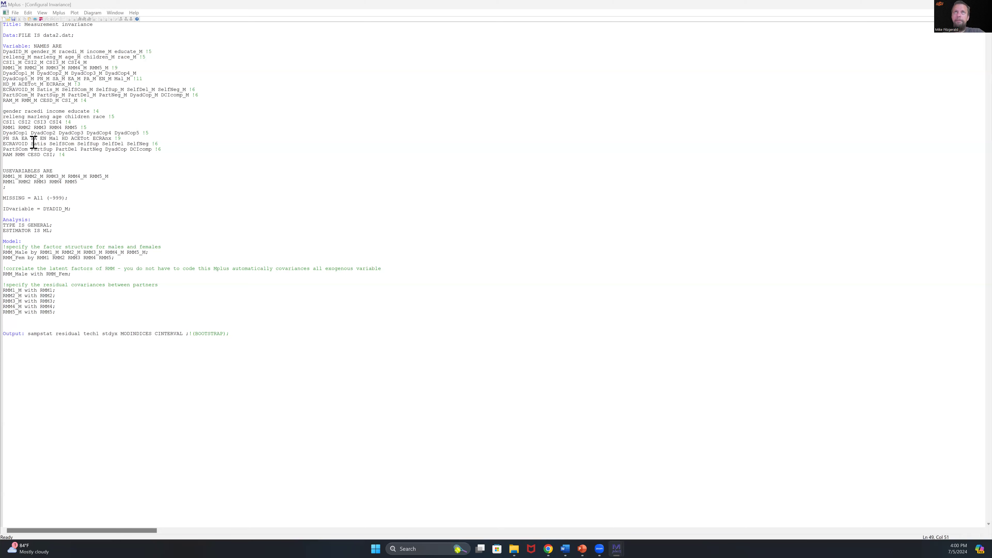
Highlight the title text "Measurement invariance" for review.
click(112, 36)
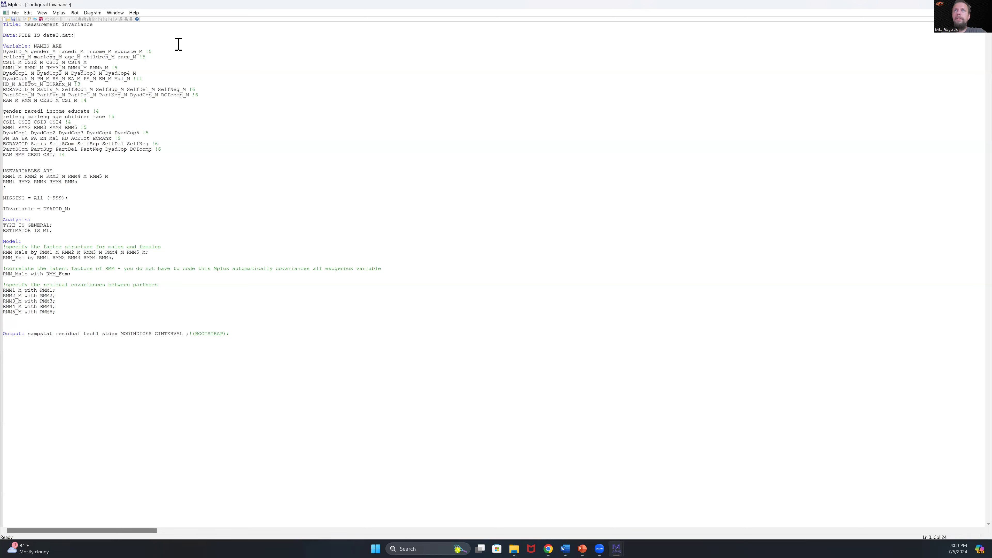
mouse_move(102, 26)
mouse_down()
mouse_move(9, 26)
mouse_move(99, 29)
mouse_up()
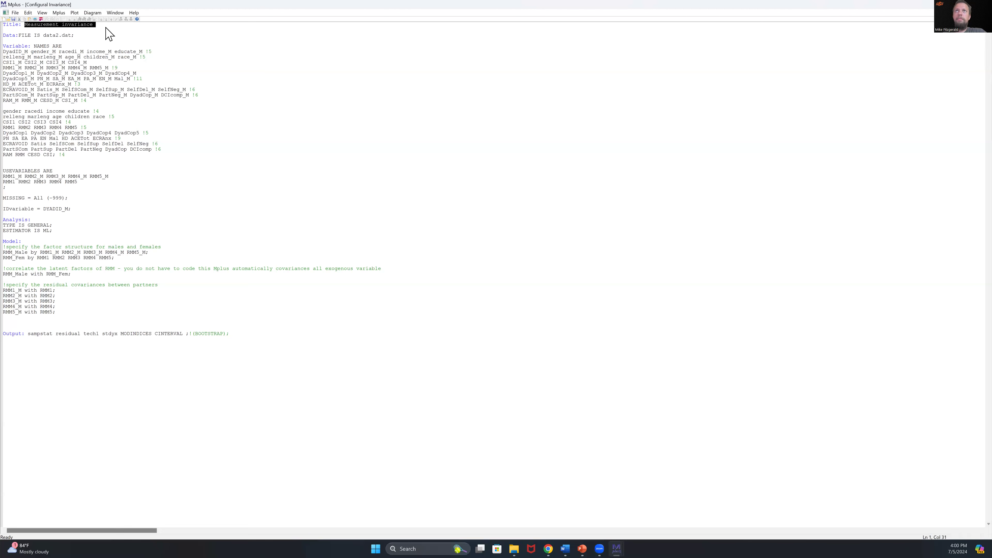
click(106, 26)
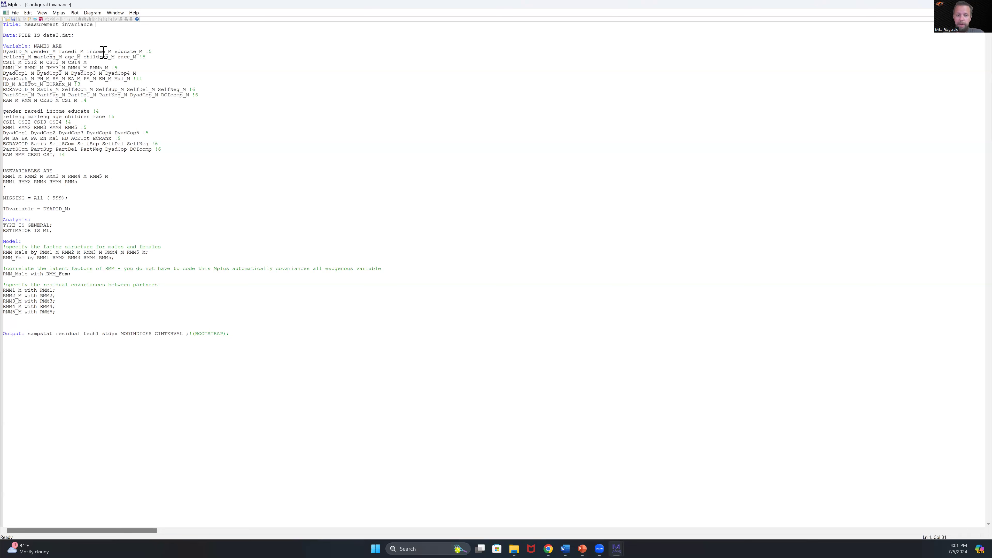
Try adding two lines of placeholder text beneath the title and delete them.
key(Return)
key(Return)
text(lgknkdng)
key(Return)
key(Return)
text(gknsdgn)
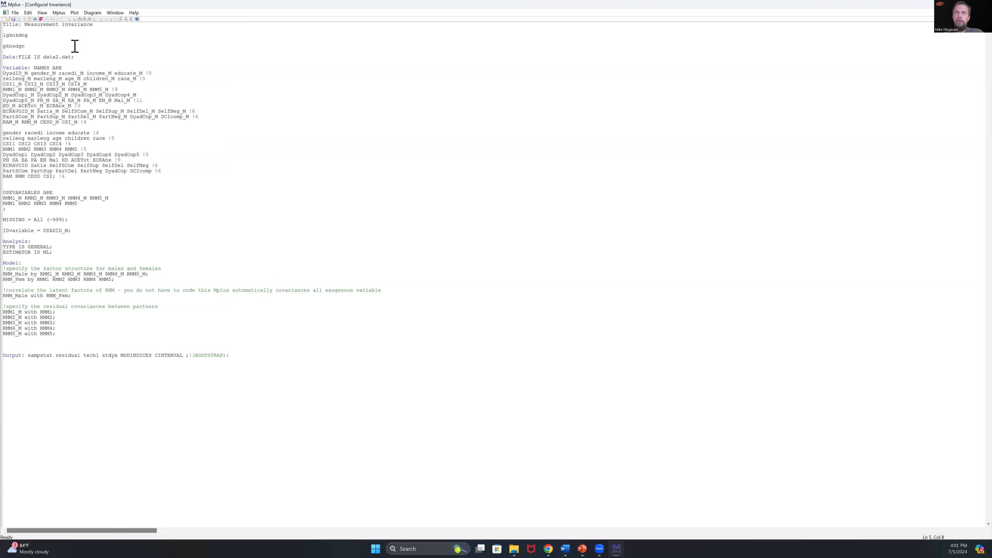
shift+click(3, 35)
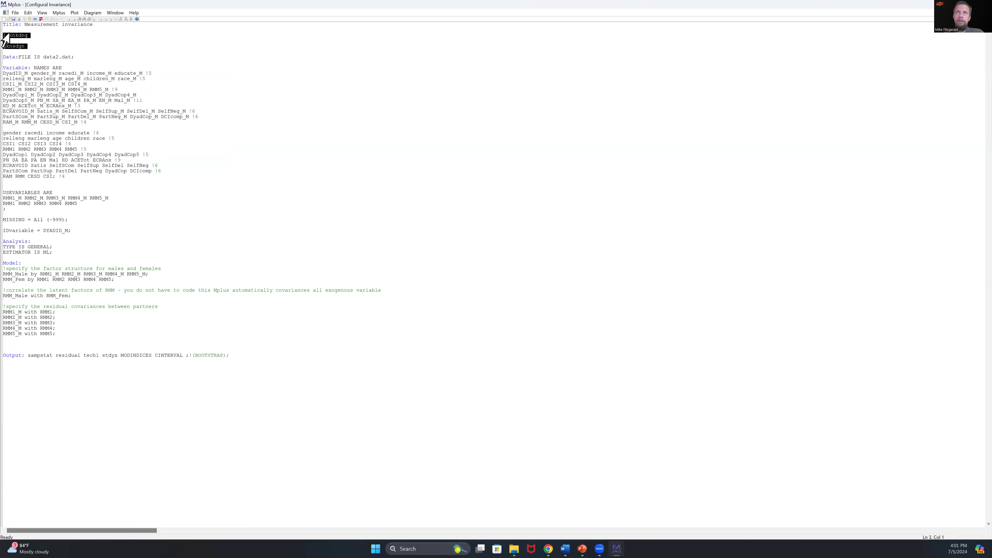
key(BackSpace)
key(BackSpace)
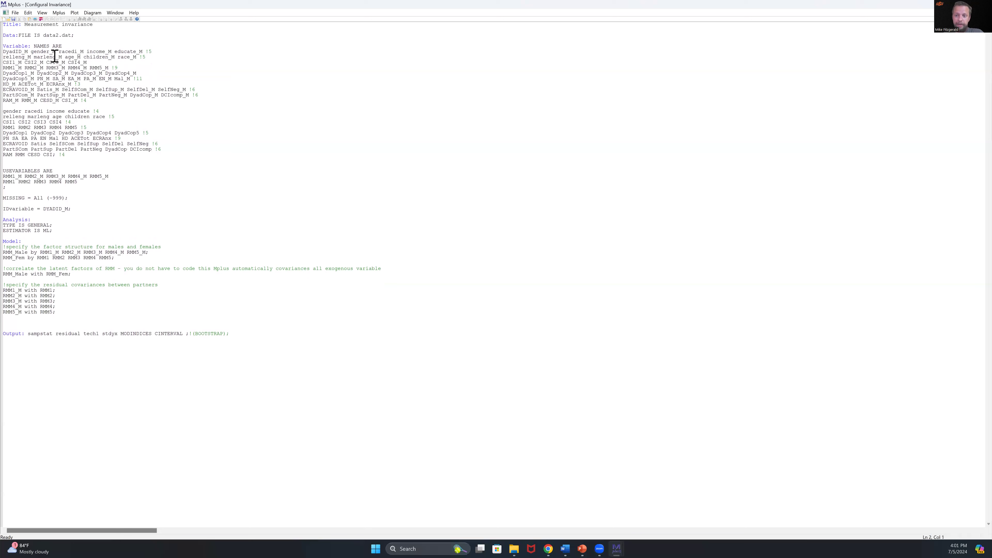
Highlight the comment about specifying the factor structure for males and females in the Model section.
click(165, 250)
shift+click(6, 247)
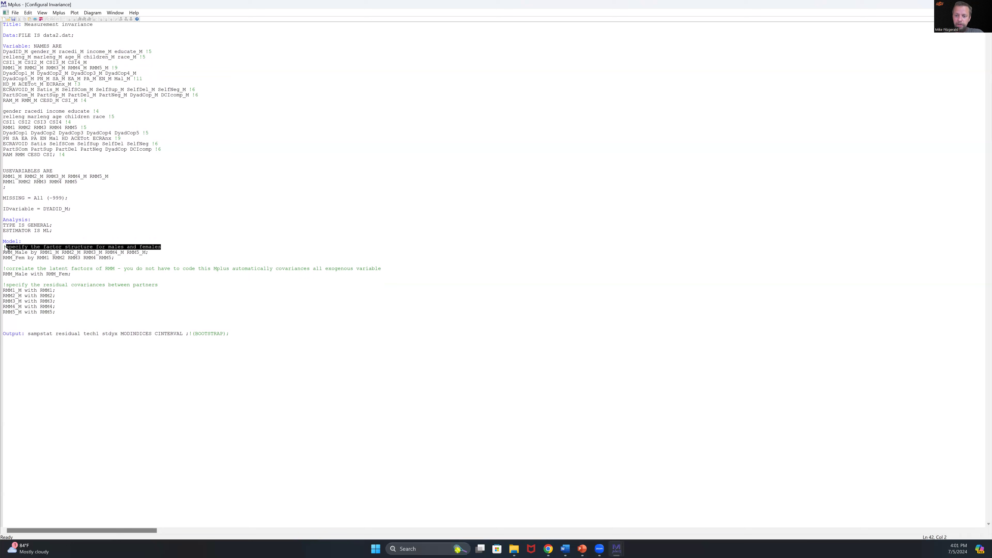
click(127, 208)
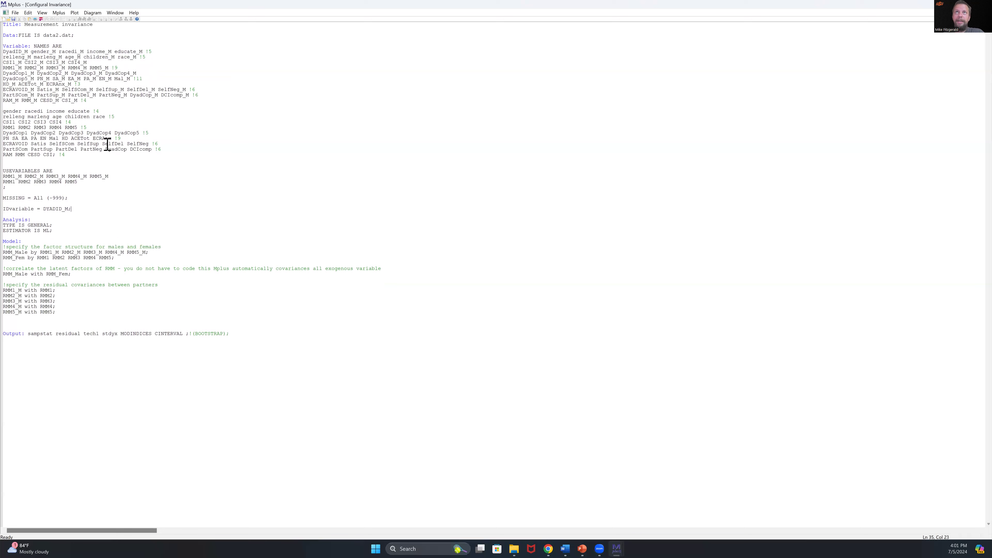
Insert a space after "Data:" before "FILE IS data2.dat;" and review the line.
click(87, 31)
drag(95, 36, 4, 39)
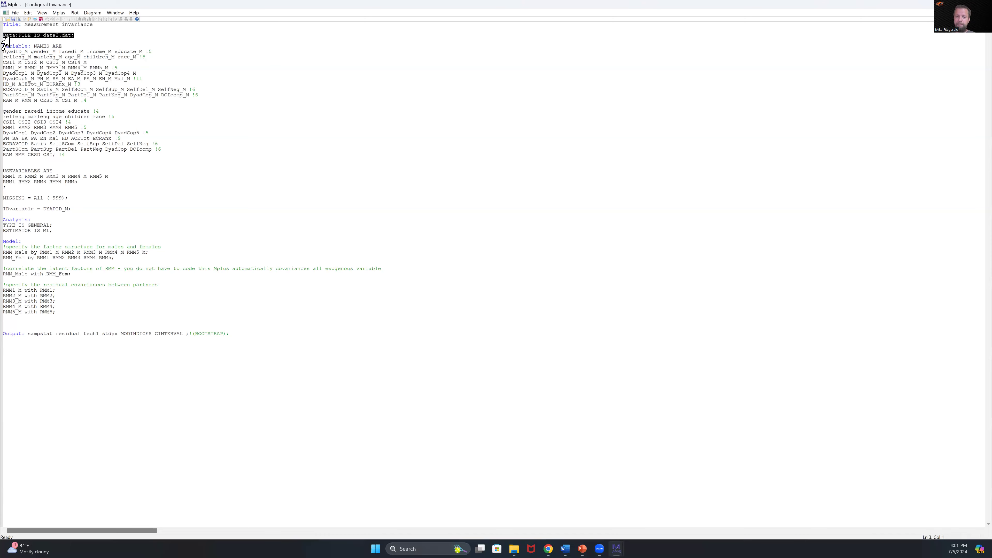
click(31, 95)
click(20, 35)
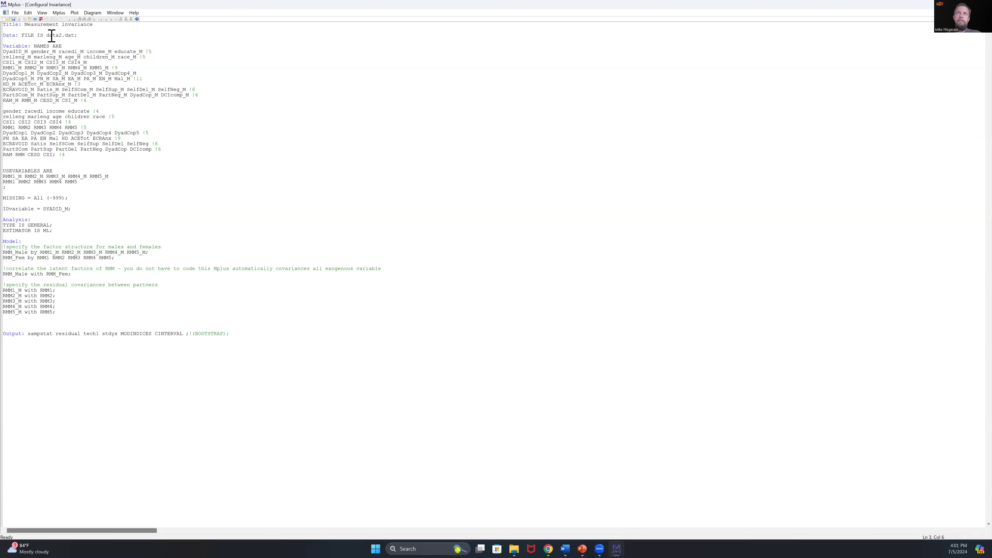
double_click(8, 36)
click(26, 40)
drag(23, 37, 76, 37)
Switch to File Explorer and copy the path of the "apim mediation model no interaction" DGM file in the APIMoM folder.
click(76, 35)
click(514, 548)
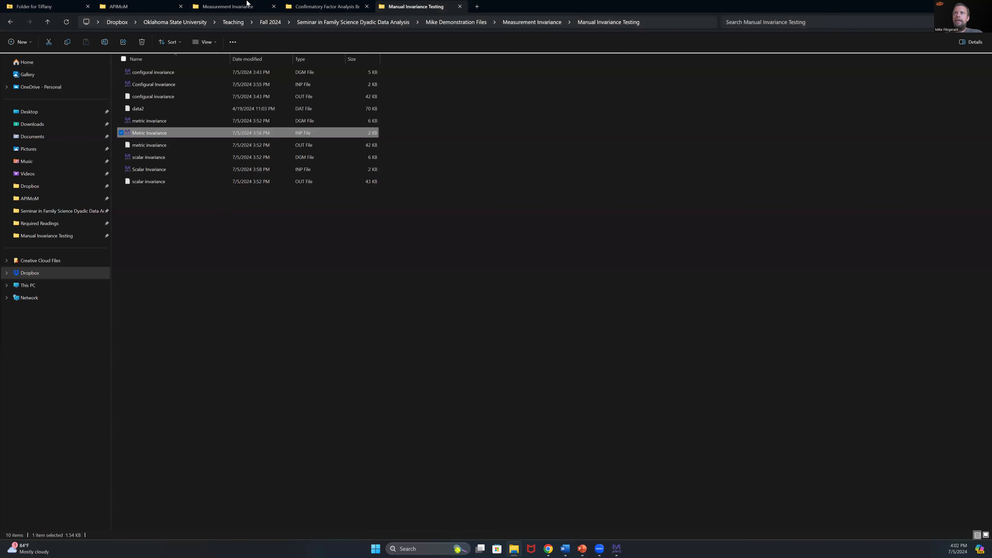
click(206, 11)
click(142, 7)
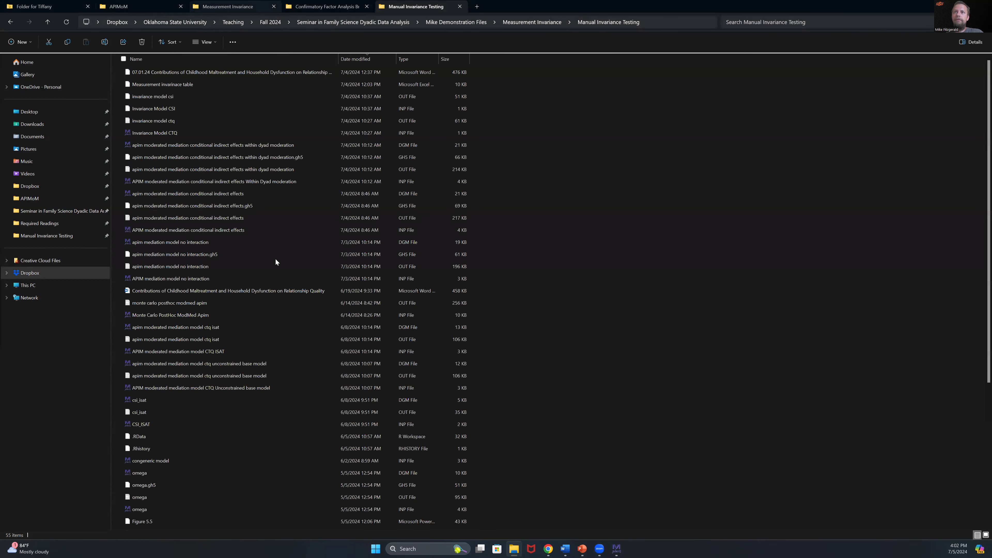
right_click(181, 243)
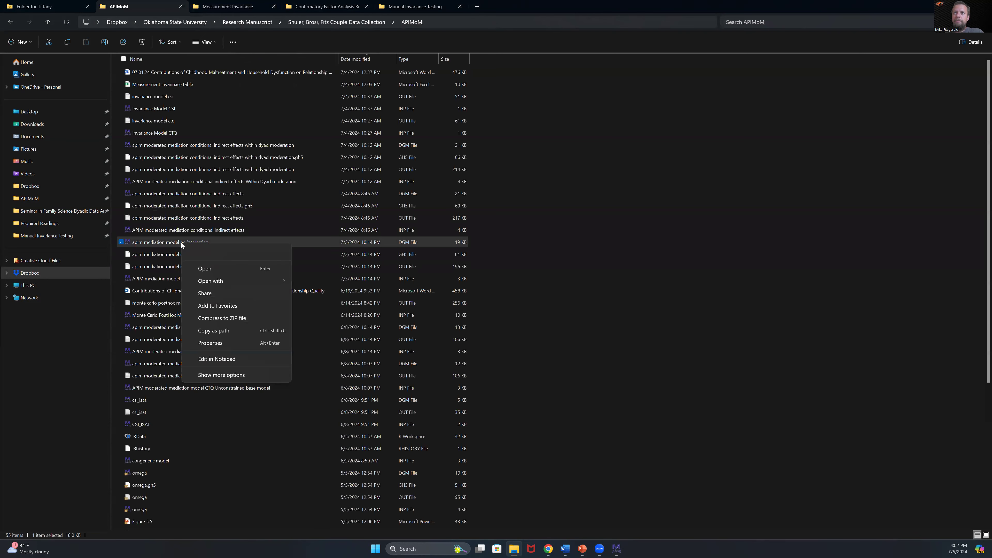
click(247, 330)
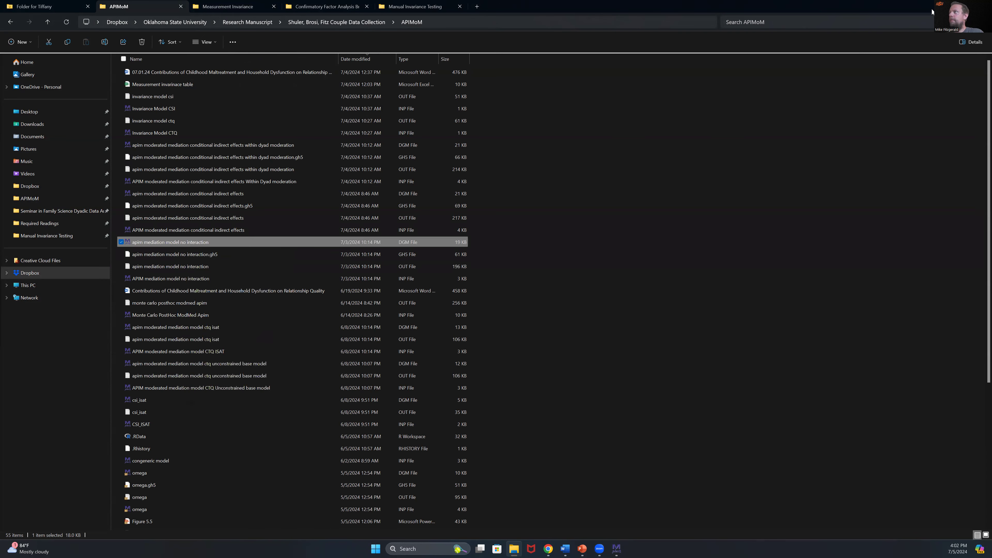
Back in Mplus, try pasting the copied file path after data2.dat on the Data line and undo it.
click(948, 5)
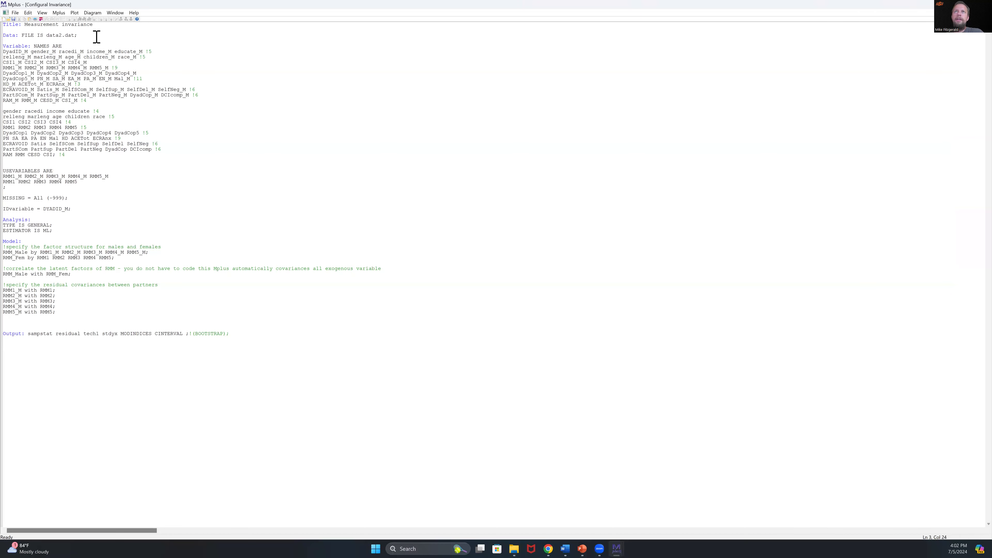
text("C:\Users\forte\Dropbox\Oklahoma State University\Research Manuscript\Shuler, Brosi, Fitz Couple Data Collection\APIMoM\apim mediation model no interaction.dgm")
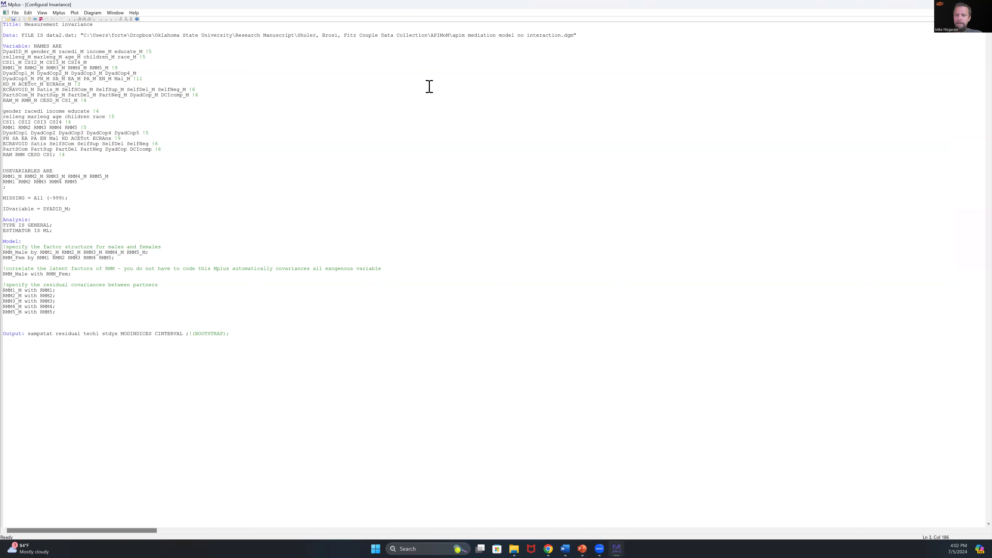
key(ctrl+z)
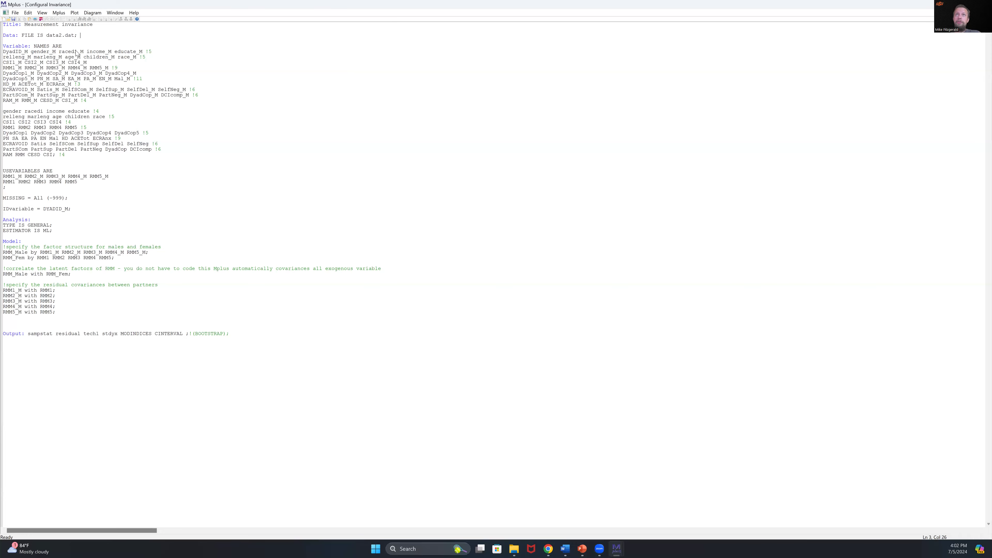
Highlight the Variable section, its NAMES ARE statement and the full list of variable names for review.
drag(3, 46, 159, 160)
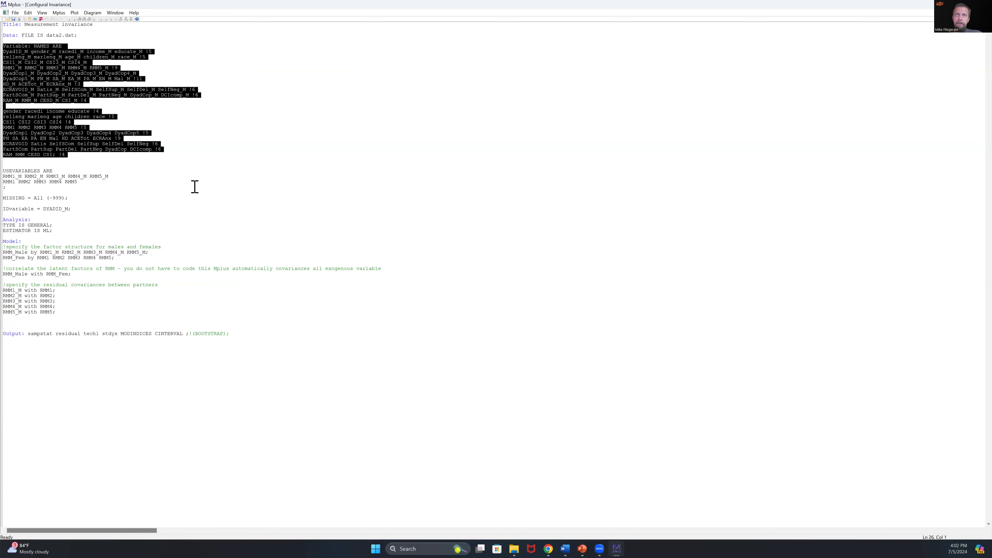
click(167, 160)
click(34, 46)
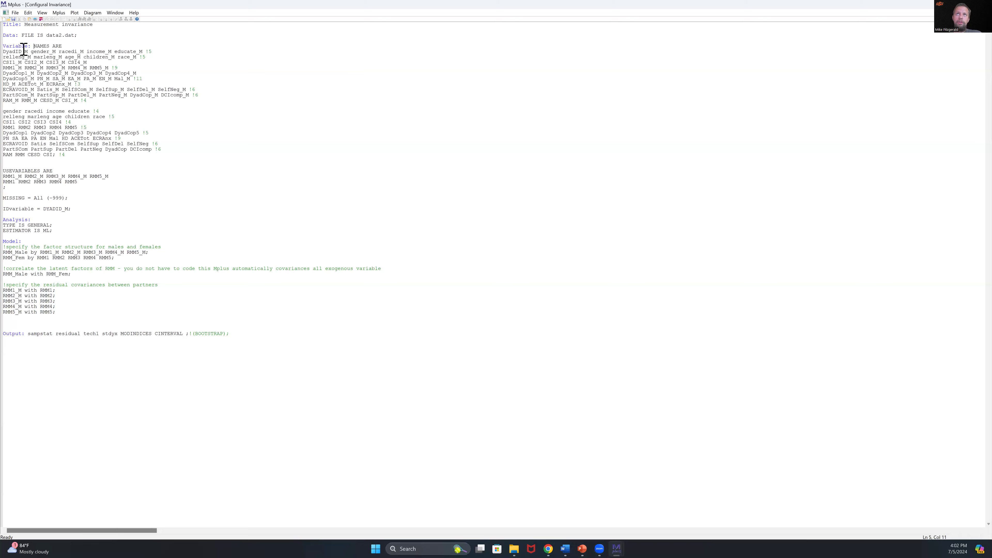
drag(33, 46, 64, 45)
click(63, 45)
drag(3, 52, 160, 157)
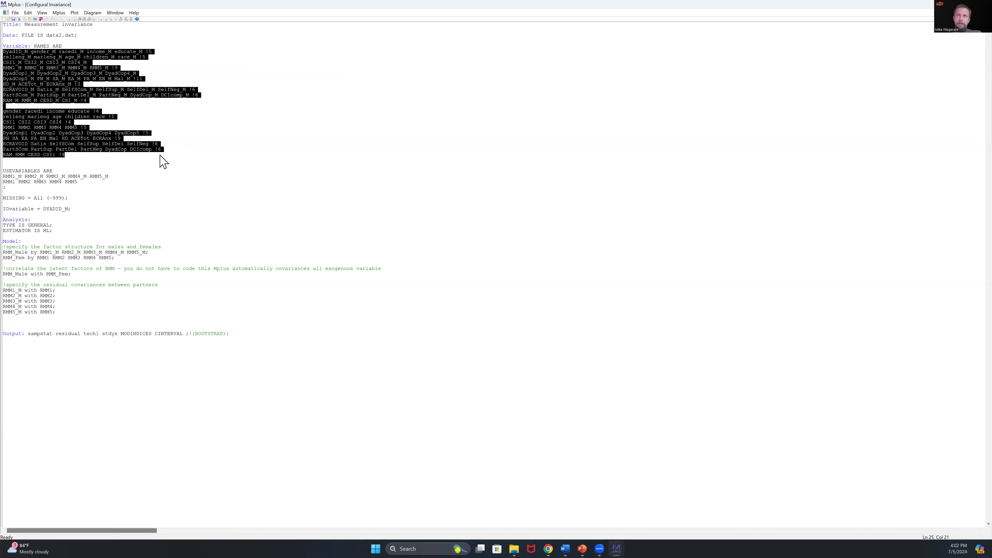
click(161, 157)
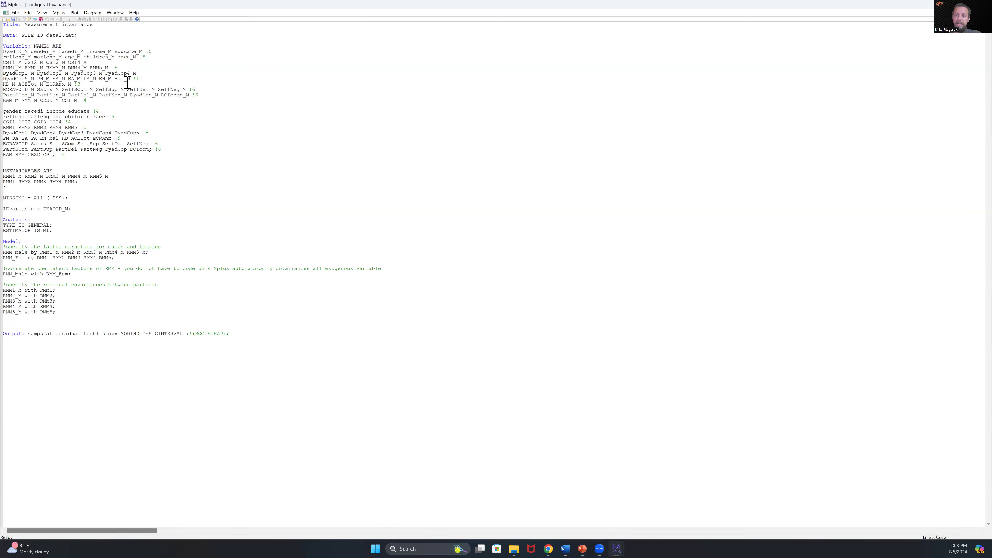
Examine the variable count comment after educate_M and the matching educate names in both partners' variable lists.
click(135, 51)
key(Right)
key(shift+Right)
key(shift+Right)
click(138, 61)
double_click(128, 51)
click(156, 74)
double_click(81, 111)
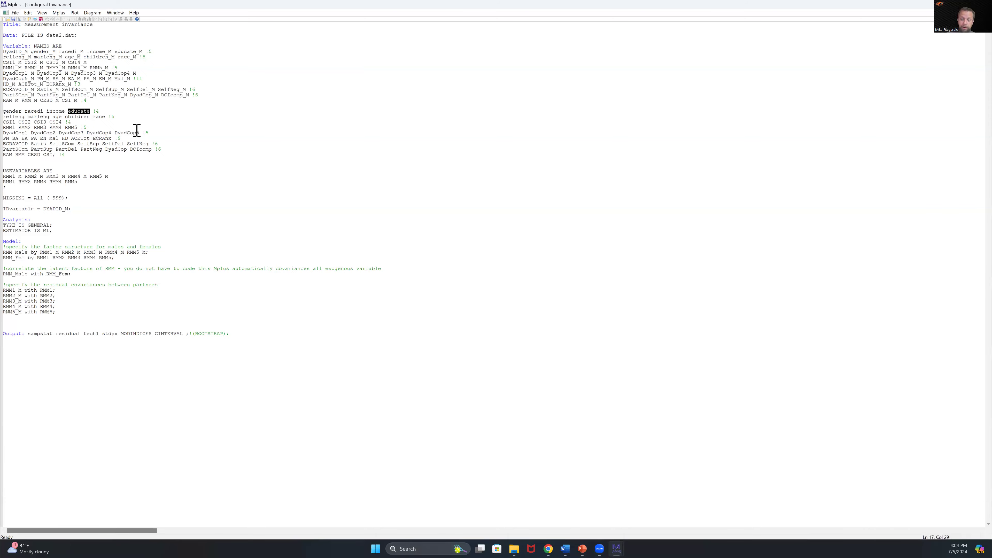
click(137, 132)
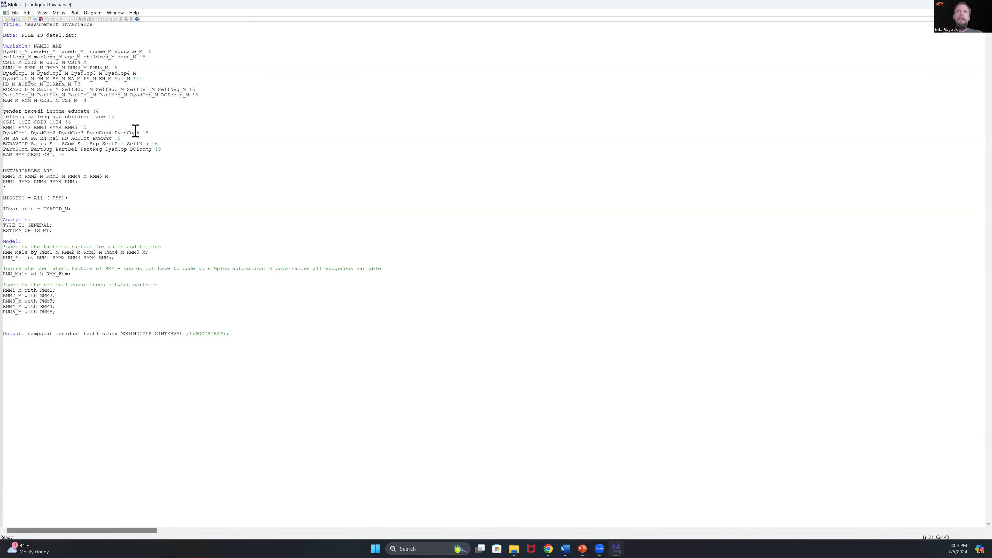
Highlight the USEVARIABLES ARE statement and the RMM items listed for both partners.
drag(8, 172, 33, 186)
click(34, 187)
drag(56, 170, 4, 168)
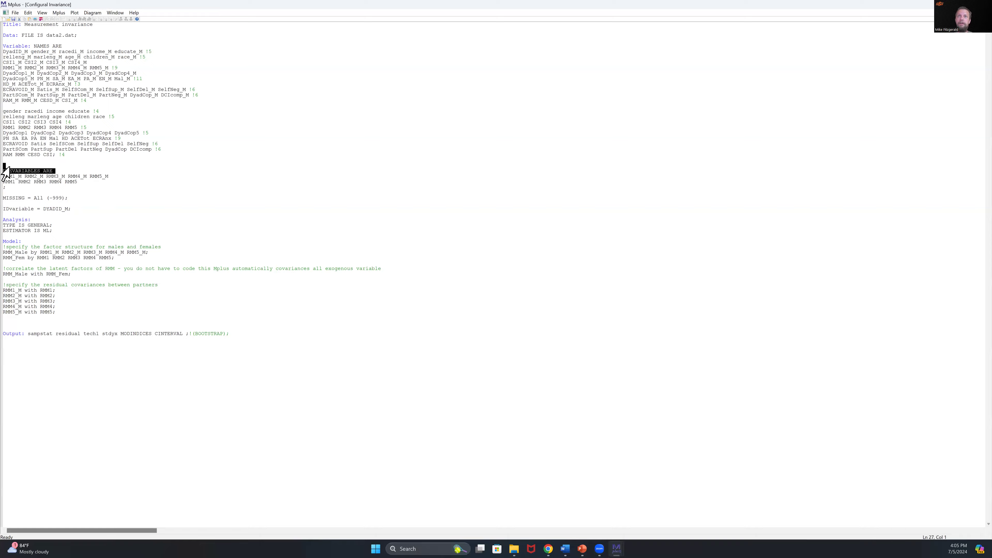
click(78, 182)
drag(27, 182, 3, 176)
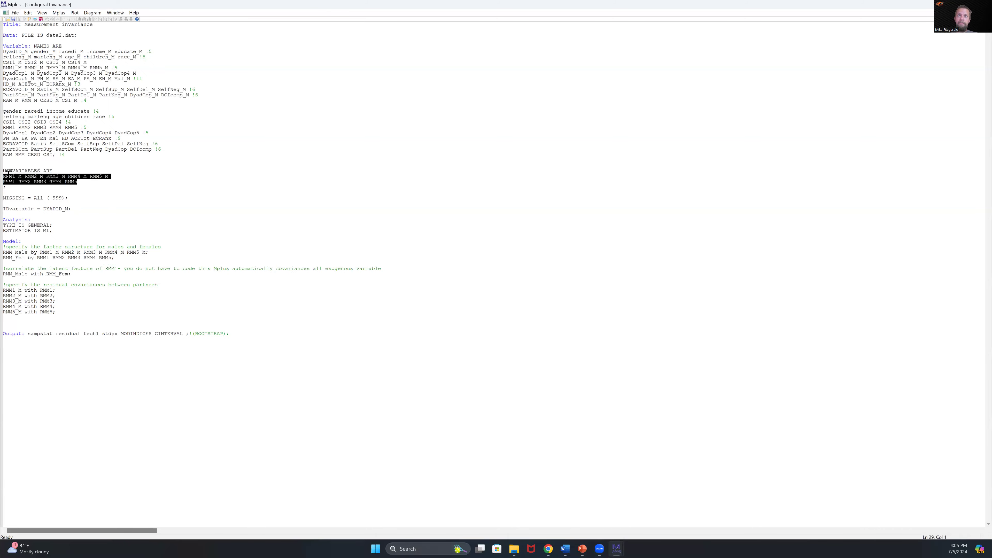
click(64, 187)
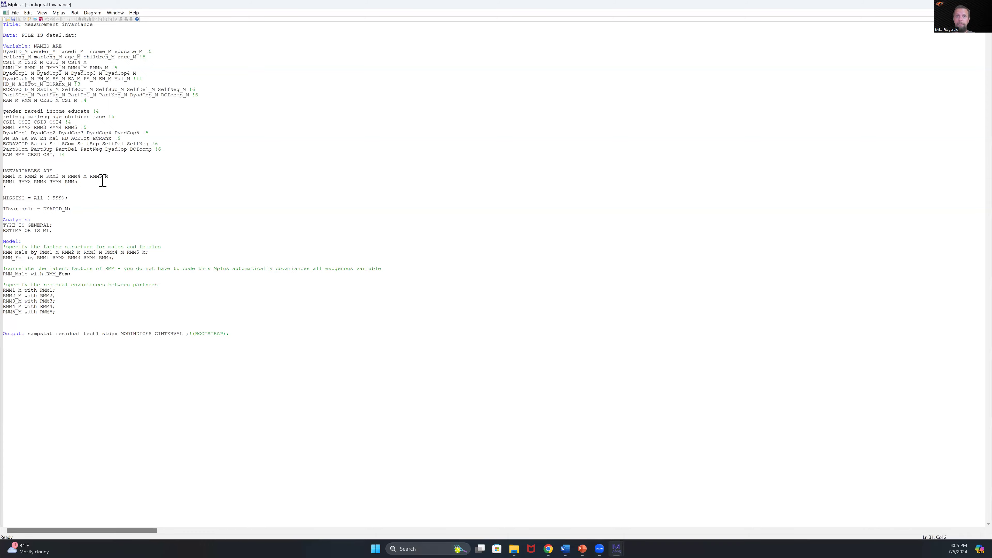
Highlight the missing data statement "MISSING = All (-999);" for review.
drag(73, 200, 3, 200)
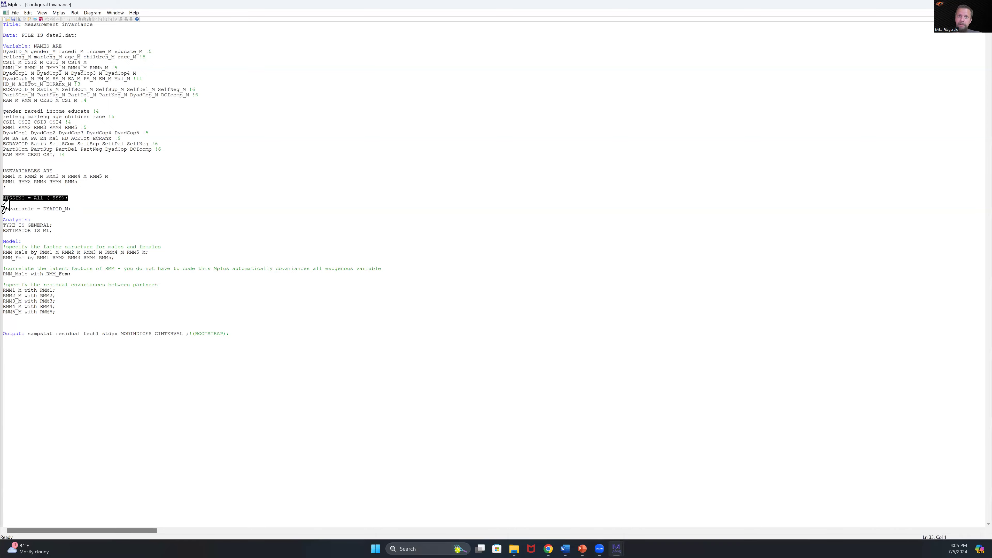
click(75, 207)
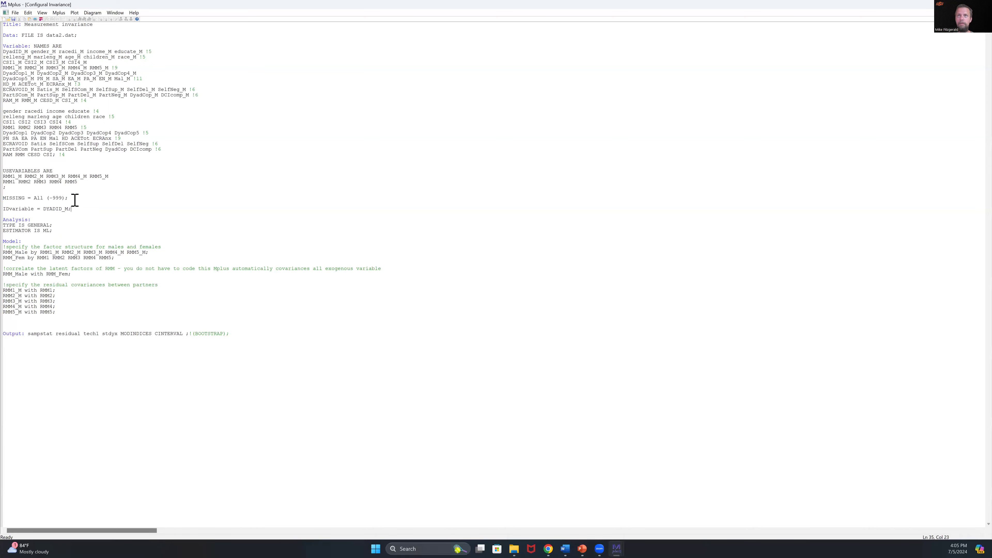
drag(69, 199, 10, 200)
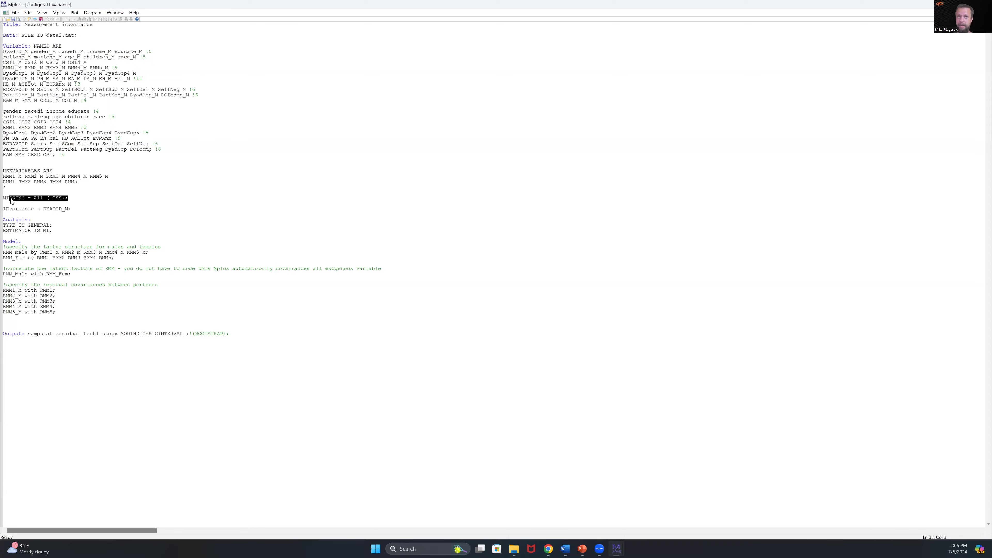
click(77, 197)
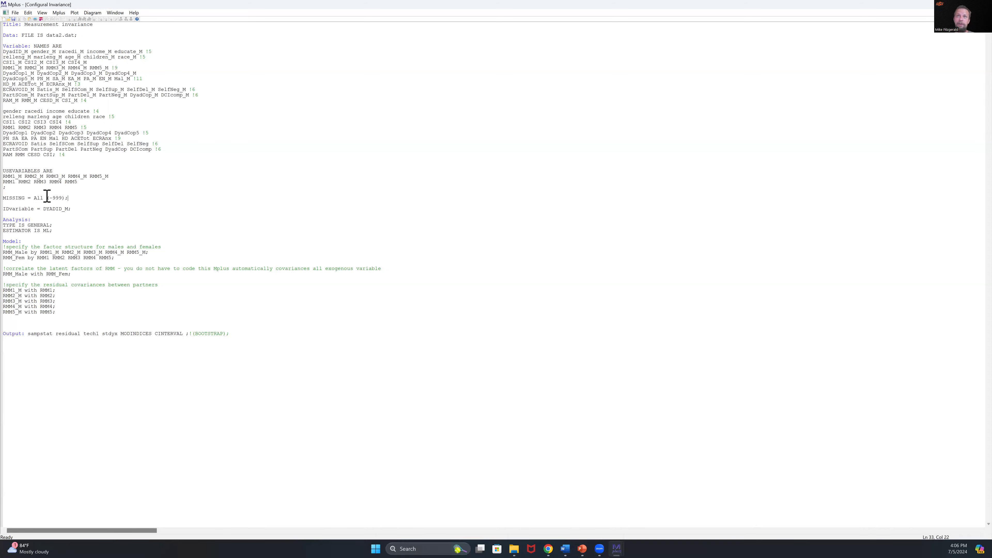
click(9, 201)
key(shift+Down)
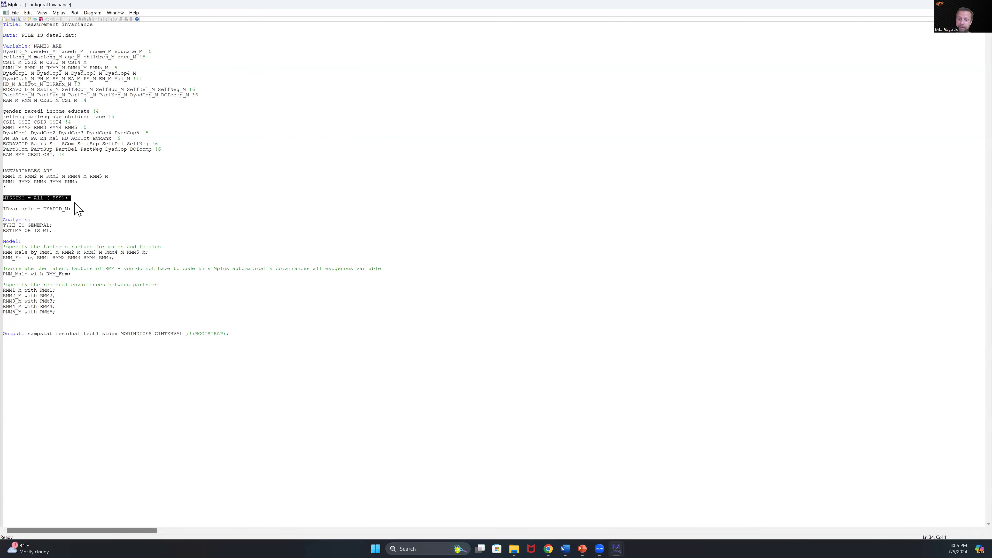
click(79, 214)
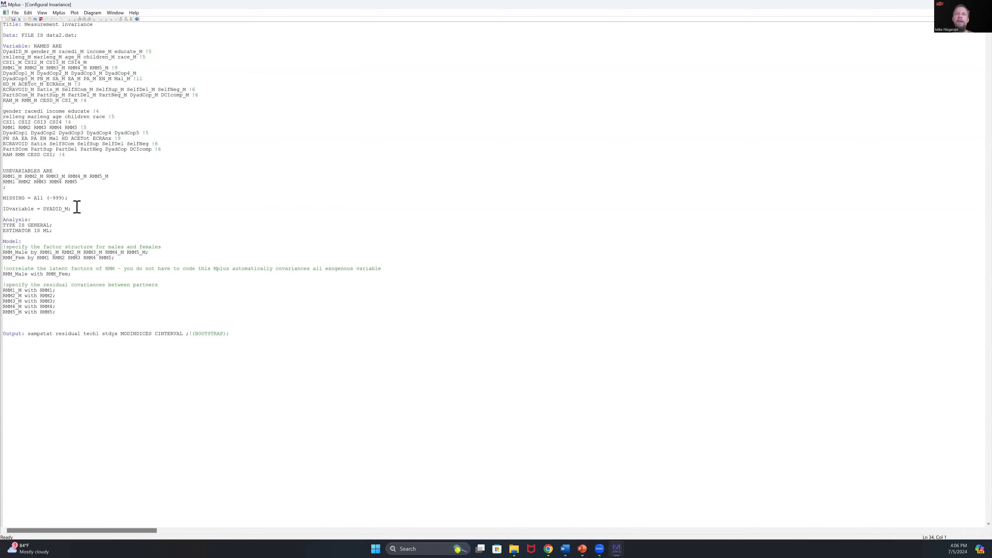
Highlight the "IDvariable = DYADID_M;" statement for review.
click(5, 210)
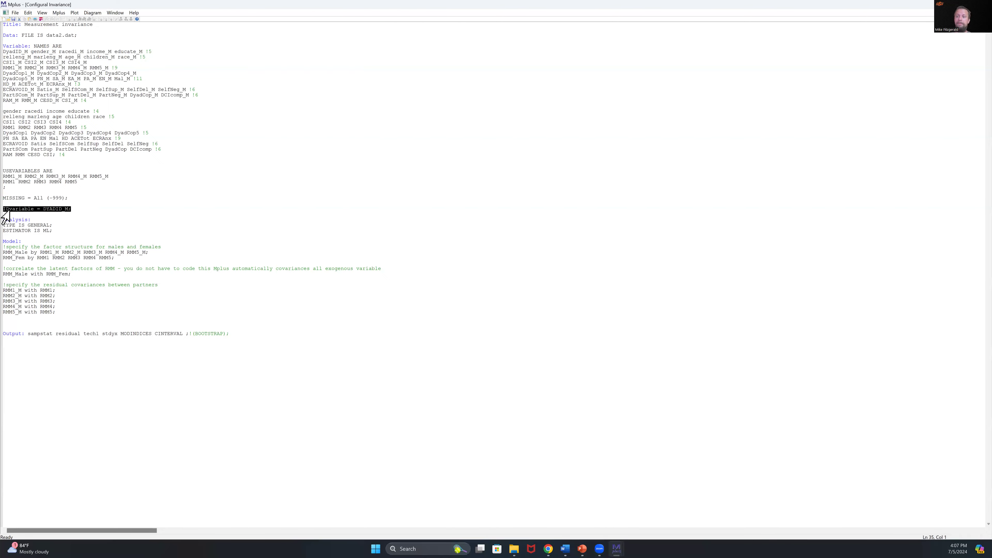
drag(78, 212, 66, 212)
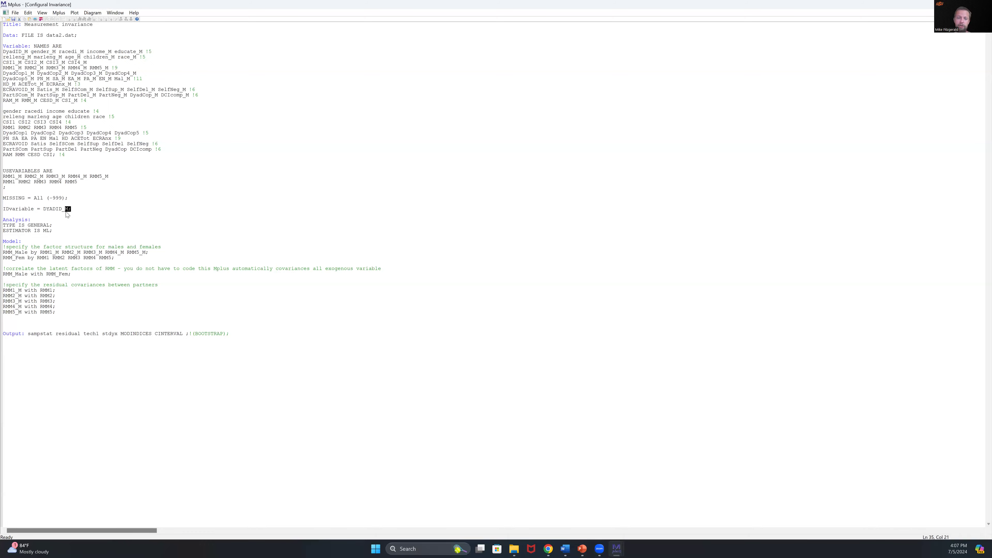
drag(68, 214, 4, 210)
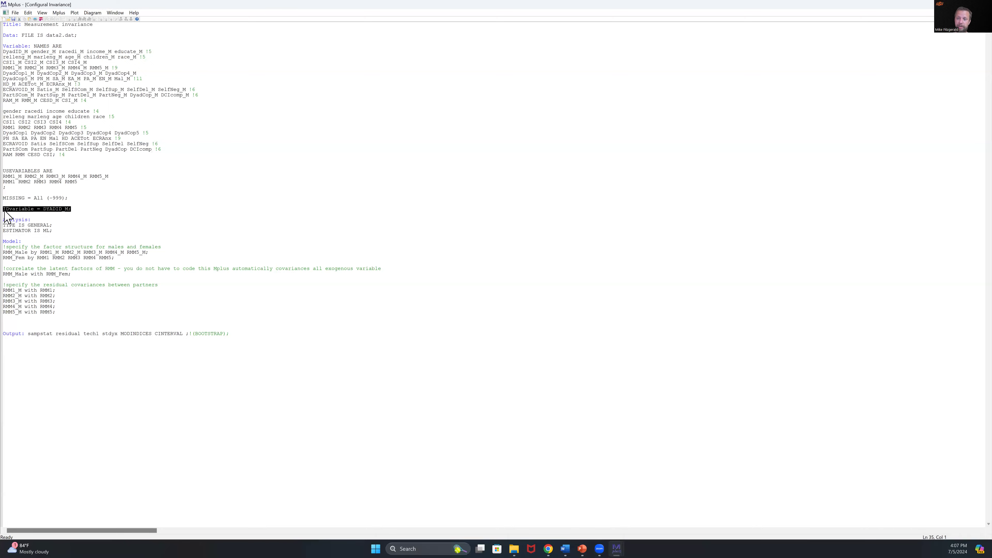
Highlight the Analysis section containing TYPE IS GENERAL and ESTIMATOR IS ML for review.
click(61, 220)
click(73, 233)
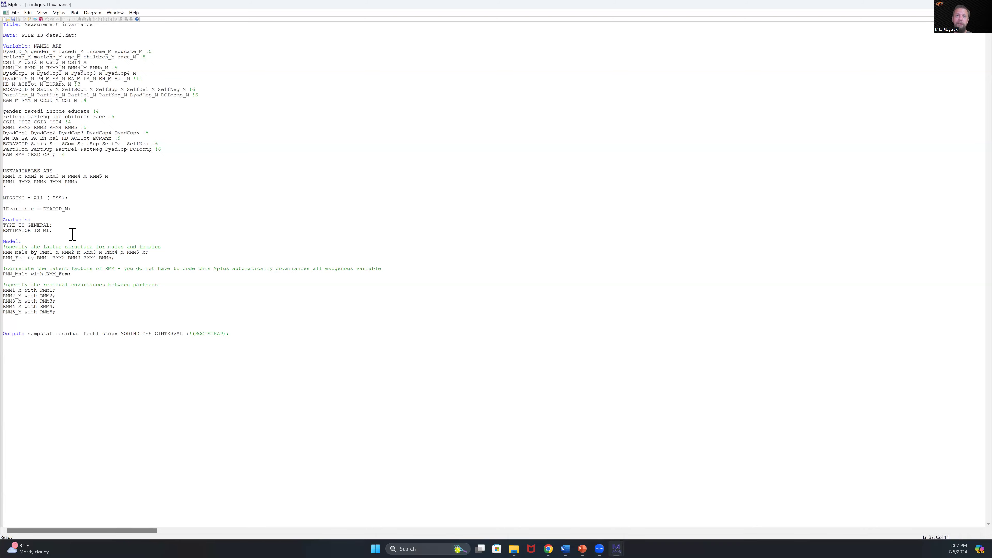
drag(23, 231, 3, 221)
key(ctrl+c)
click(57, 226)
drag(55, 229, 5, 221)
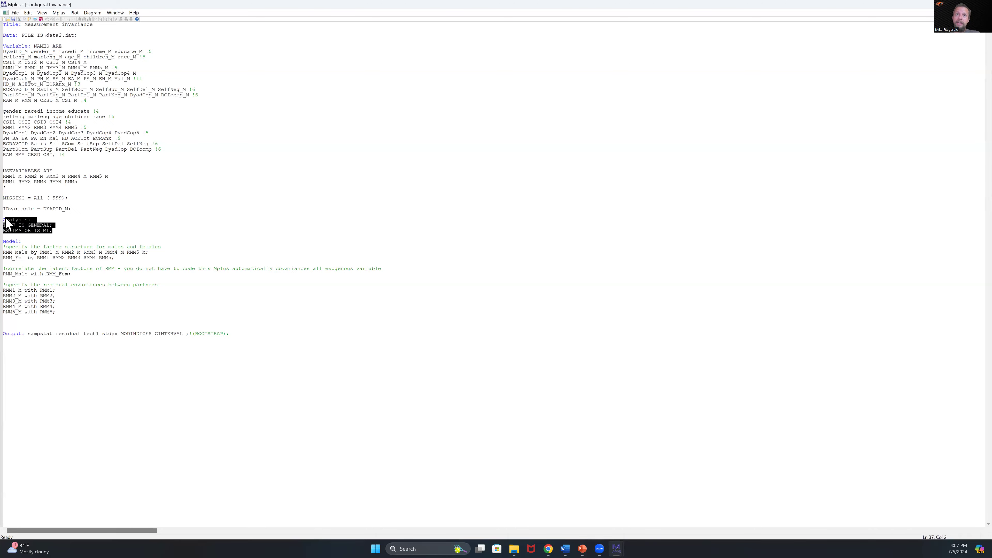
Remove the Analysis section and put it back above Model with TYPE IS GENERAL and ESTIMATOR IS ML.
key(BackSpace)
key(BackSpace)
key(BackSpace)
key(BackSpace)
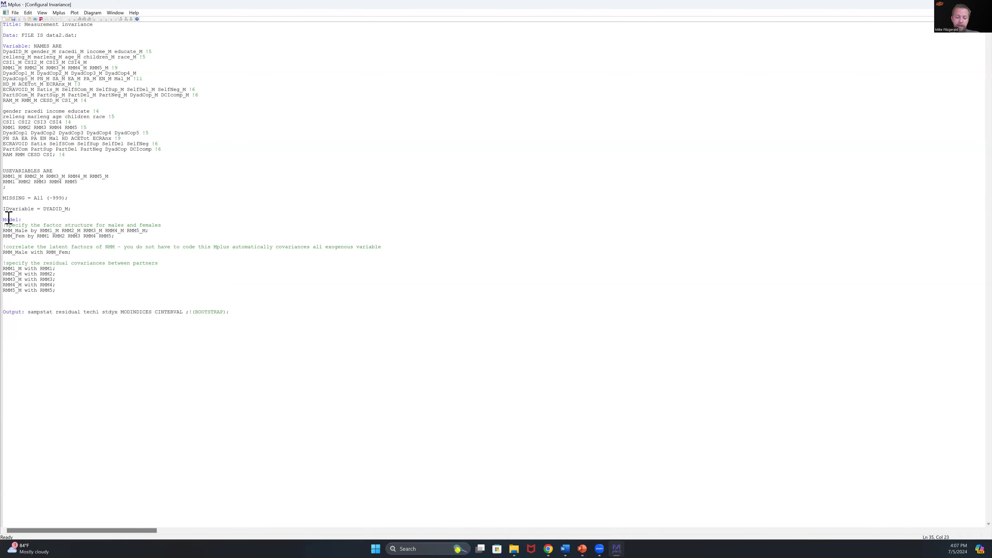
key(Return)
key(Return)
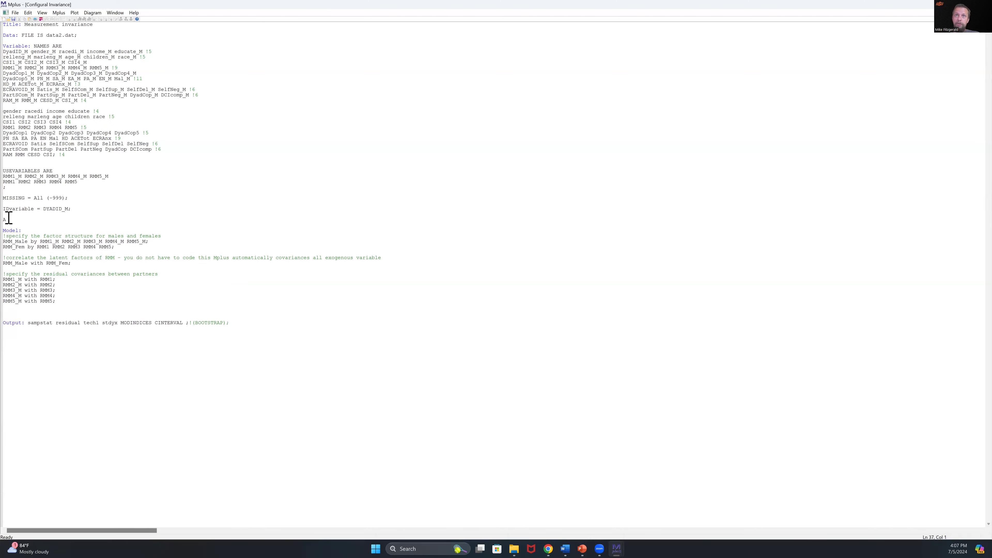
text(A)
key(ctrl+v)
click(15, 221)
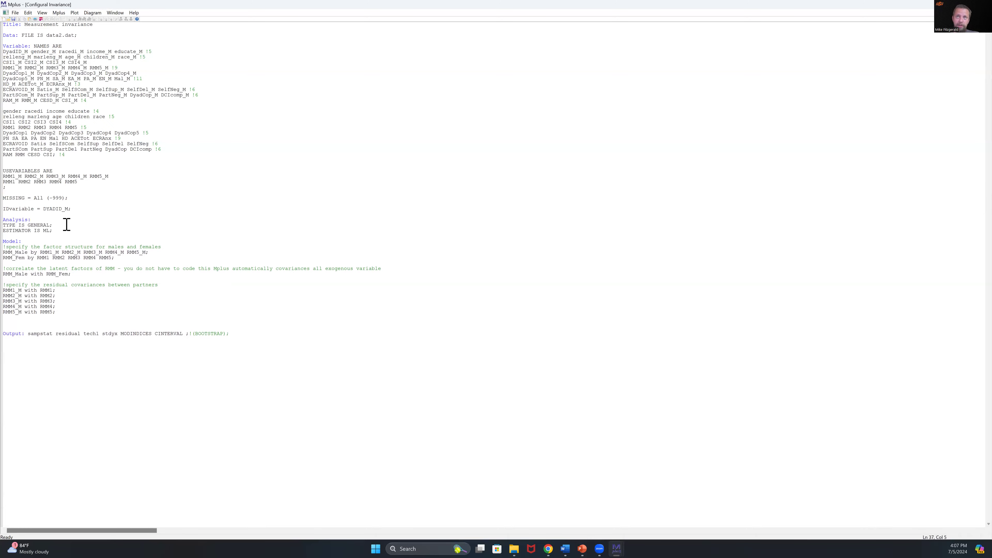
Highlight the ML estimator and then the syntax leading down to the Model heading for review.
double_click(45, 231)
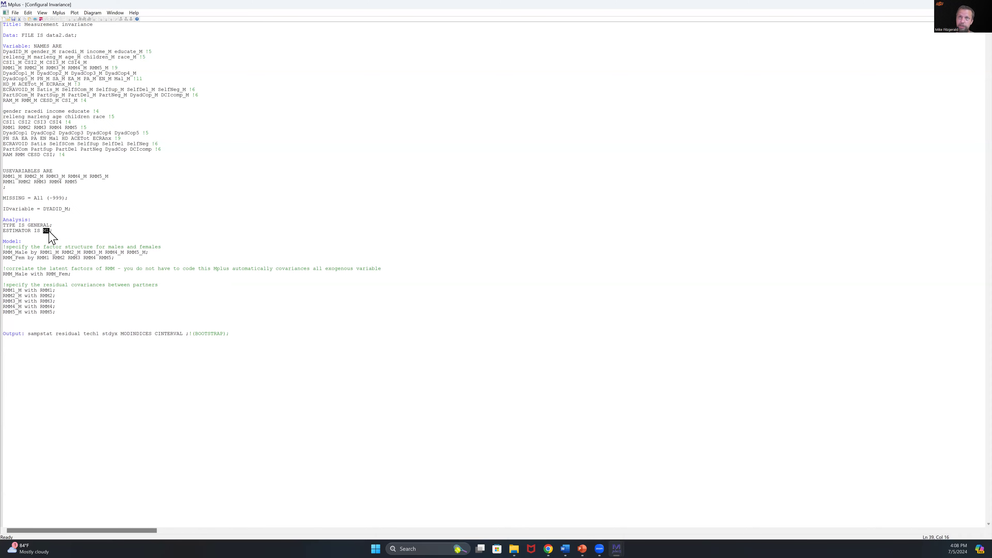
click(99, 241)
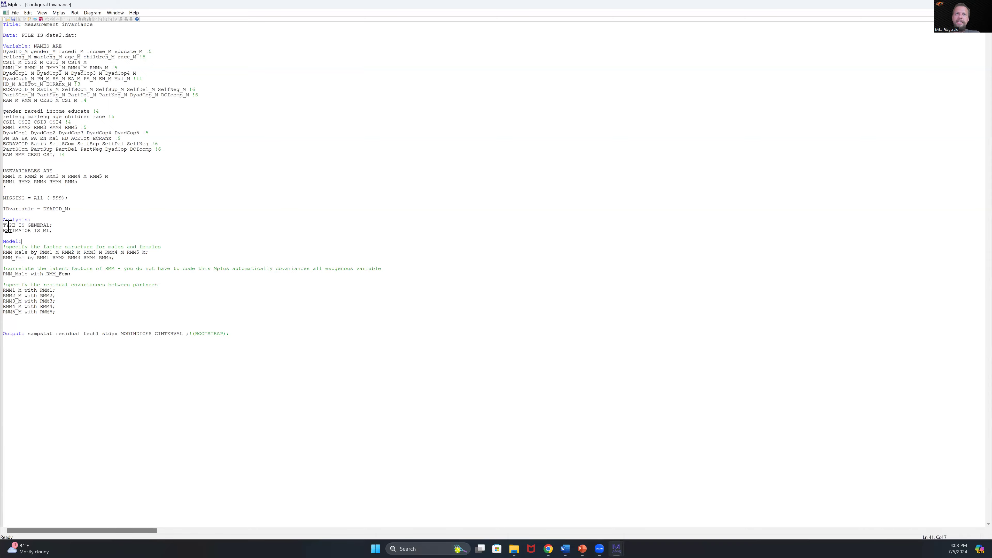
drag(21, 241, 3, 122)
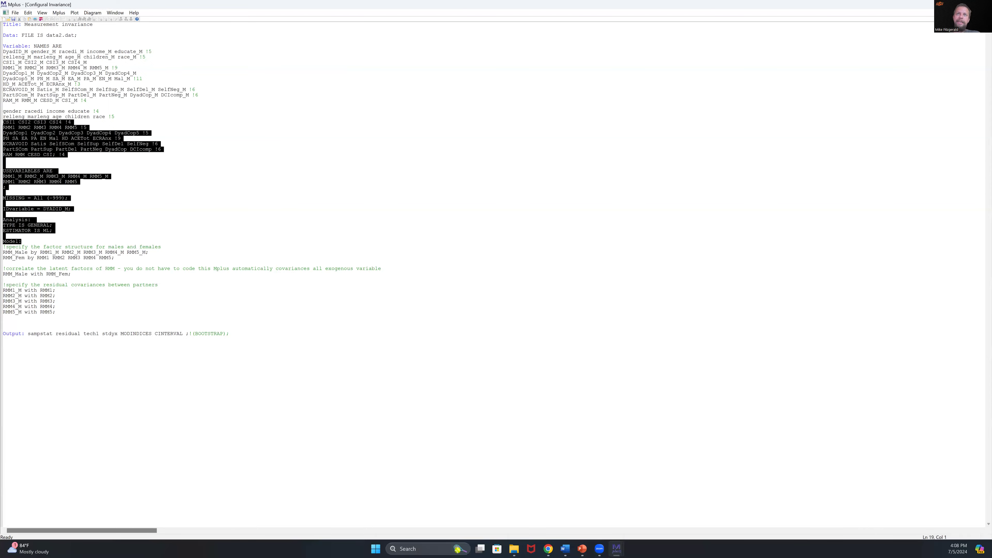
click(36, 247)
click(33, 244)
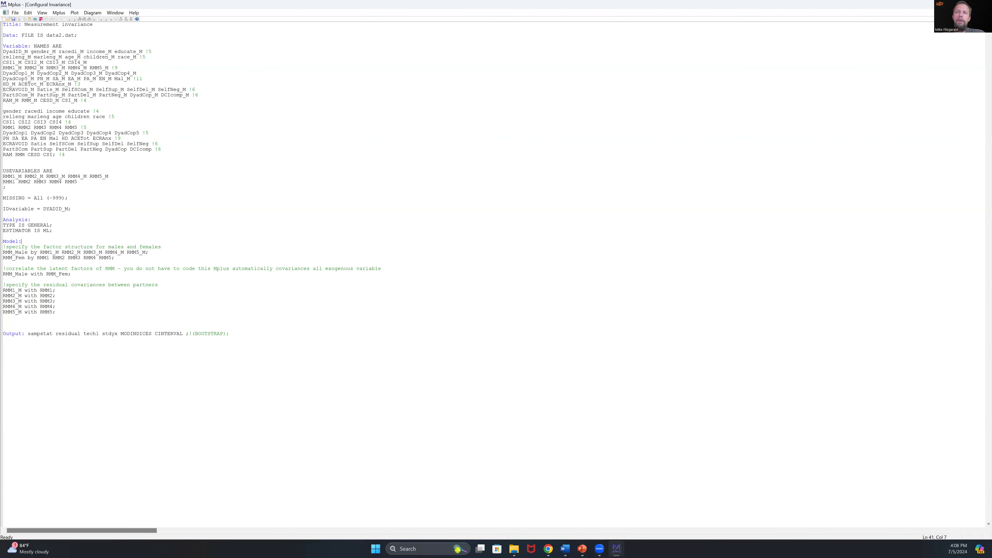
Highlight the RMM_Male factor name, the "by" keyword and the indicators RMM1_M through RMM5_M.
drag(28, 252, 4, 255)
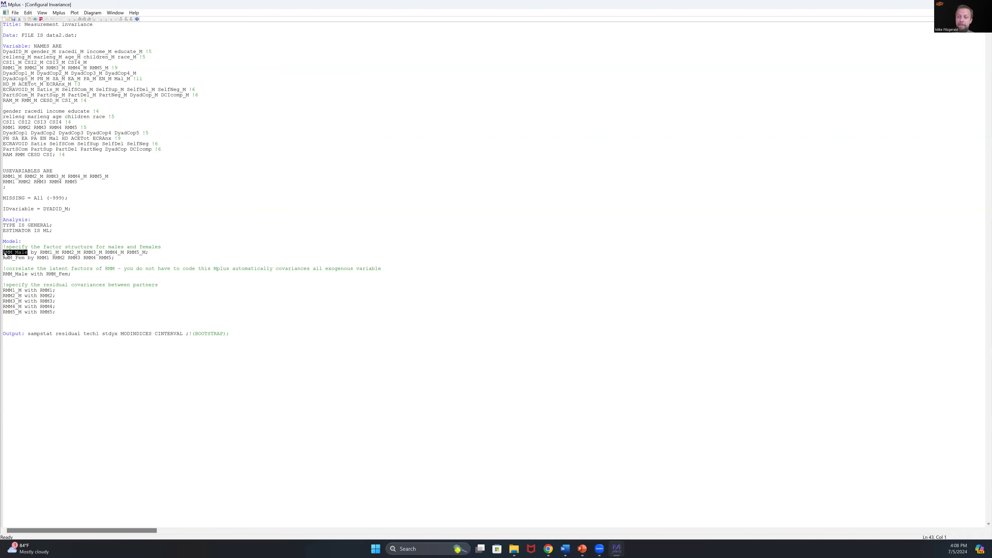
click(5, 253)
double_click(33, 252)
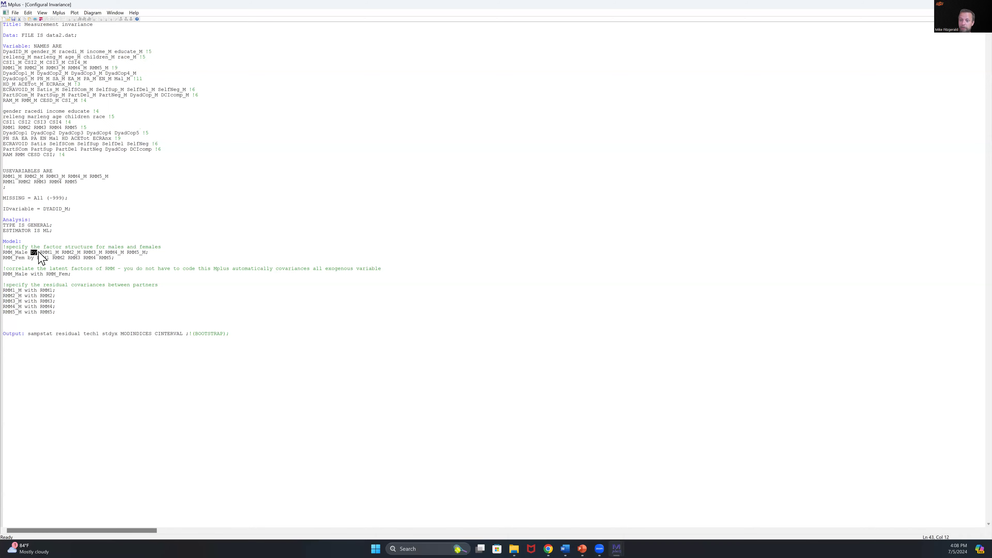
click(52, 252)
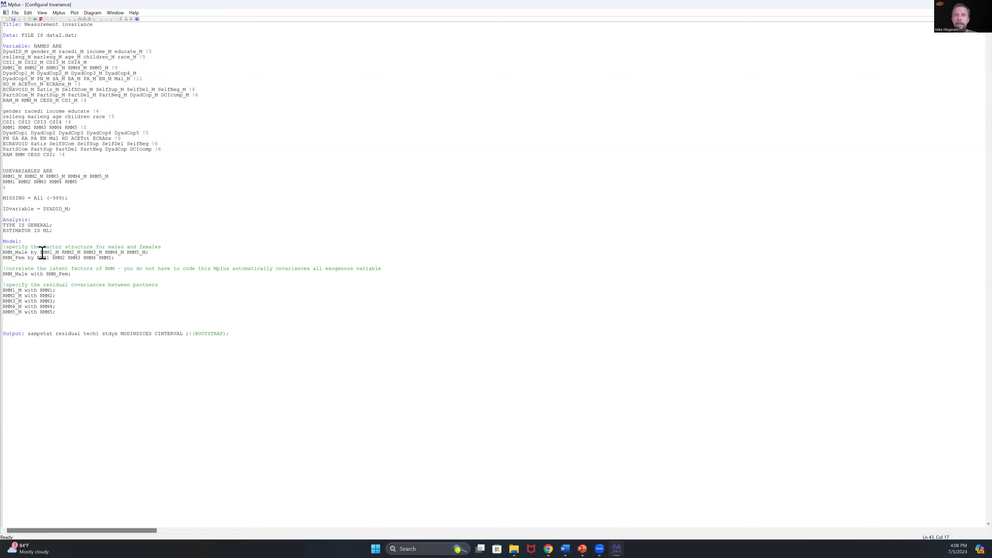
drag(40, 253, 151, 253)
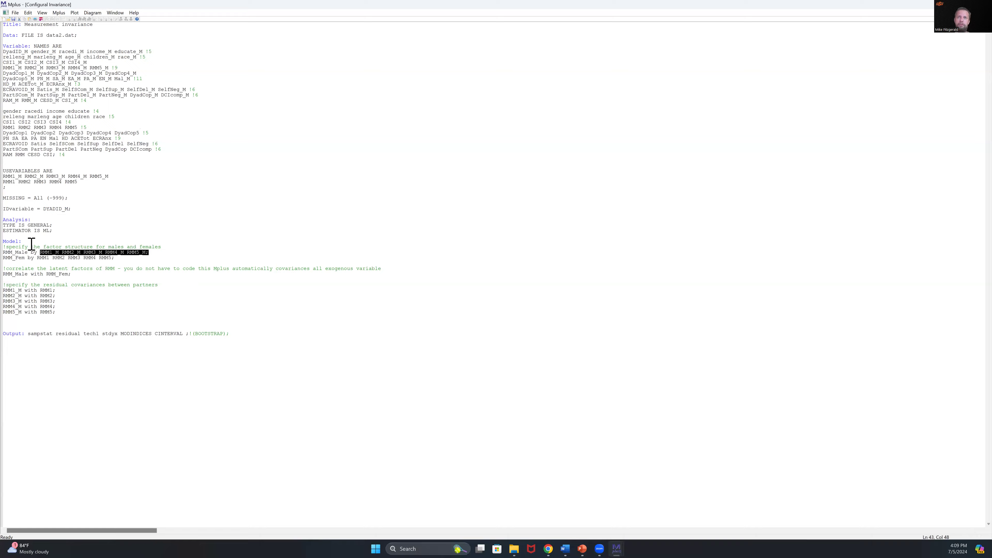
Try operator symbols before RMM1_M in the RMM_Male statement, and restore the original "by" syntax.
click(41, 253)
text(+)
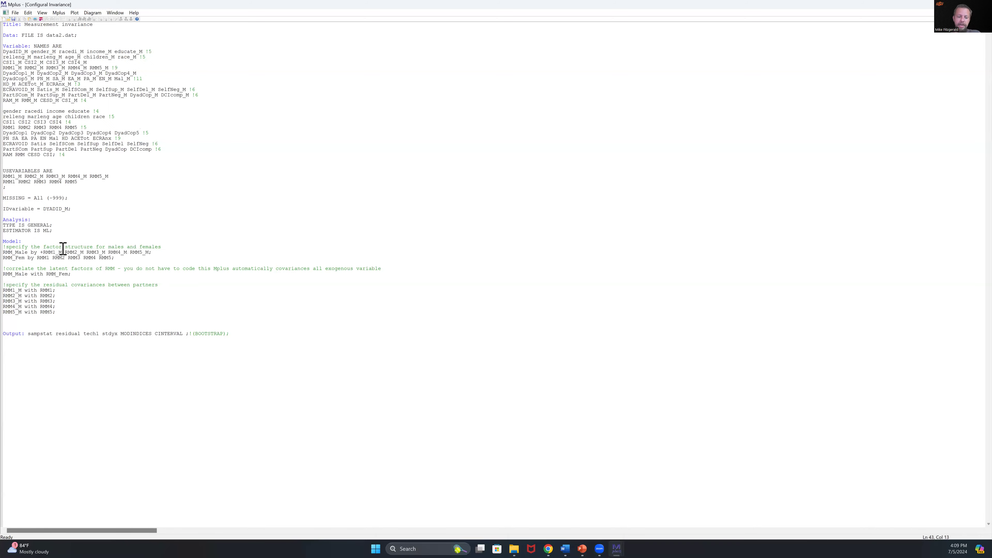
text(~)
key(BackSpace)
key(BackSpace)
key(BackSpace)
text(=!)
key(BackSpace)
key(BackSpace)
key(BackSpace)
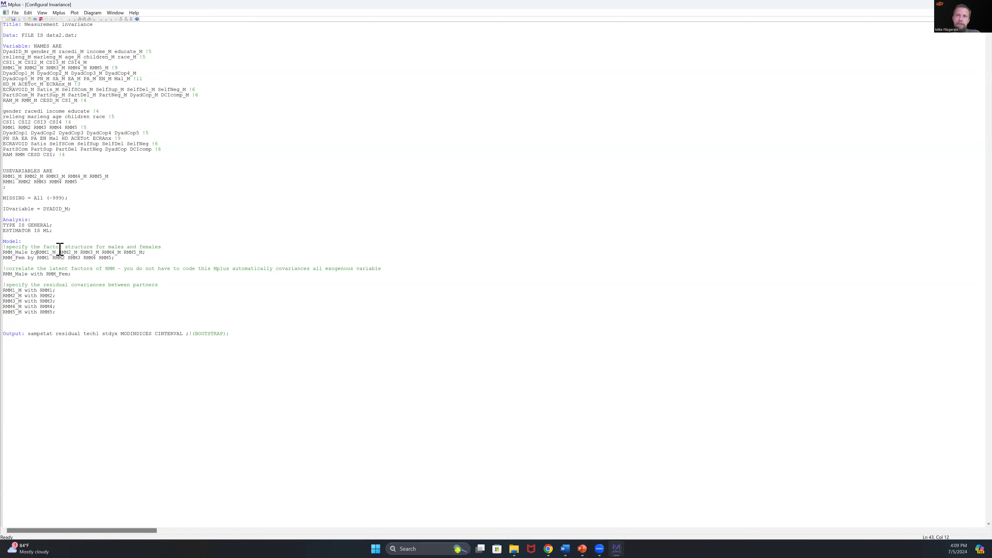
click(58, 252)
click(38, 253)
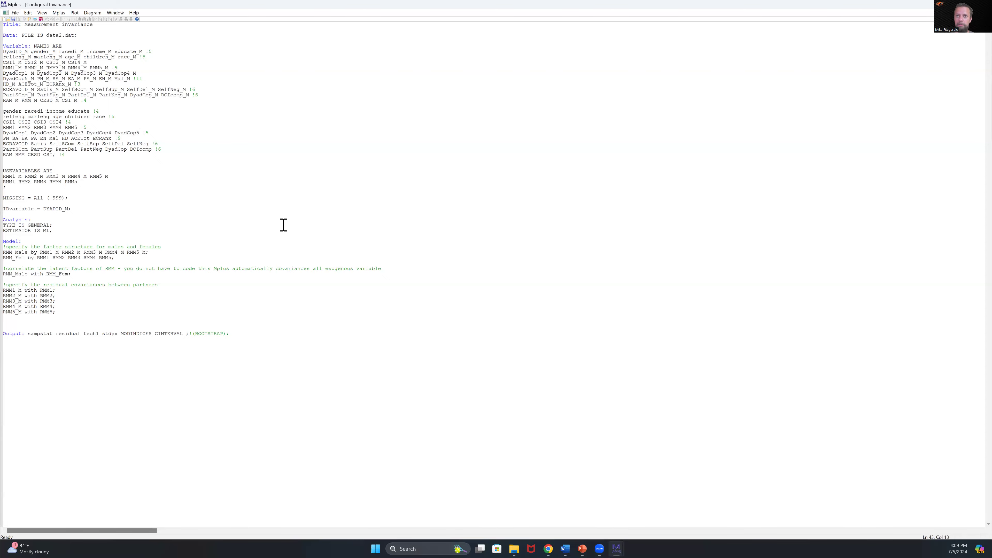
Highlight the RMM_Fem factor statement and its indicators RMM1 through RMM5 for review.
click(152, 256)
click(112, 258)
drag(53, 258, 3, 260)
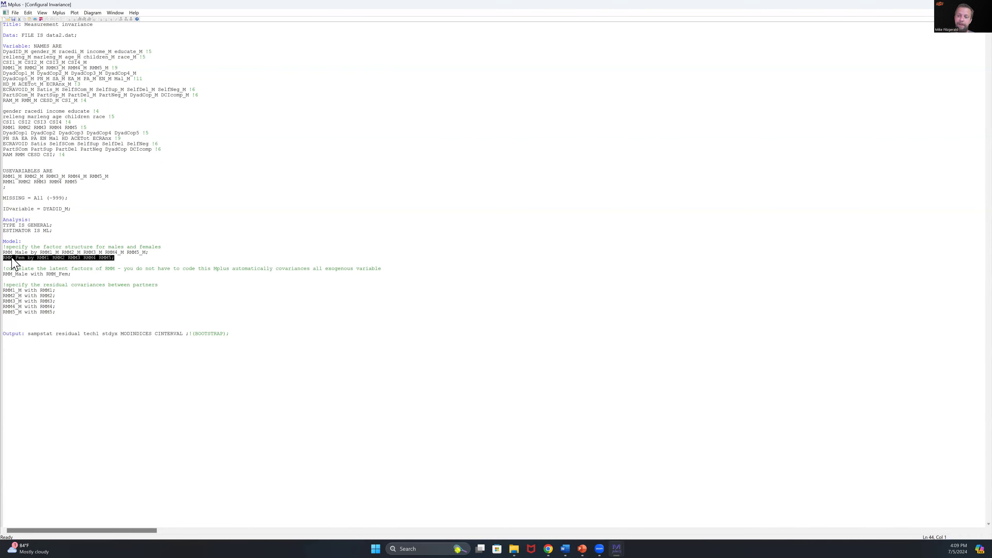
click(11, 258)
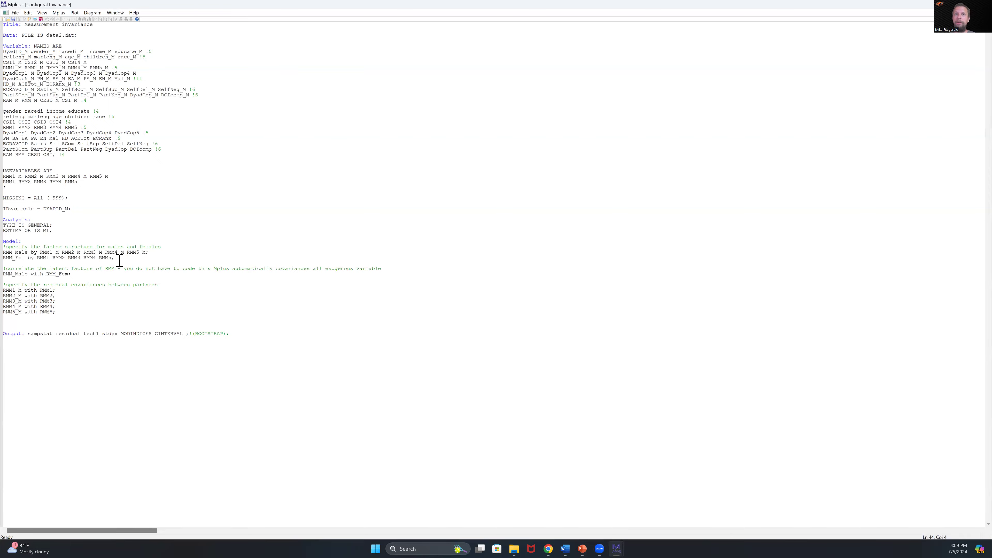
click(28, 258)
click(38, 258)
drag(39, 258, 115, 258)
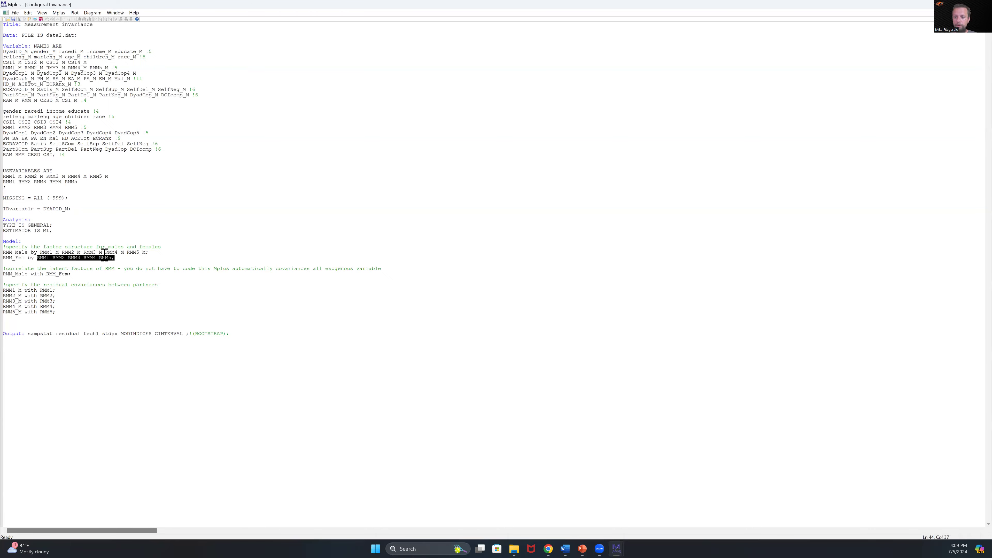
click(106, 269)
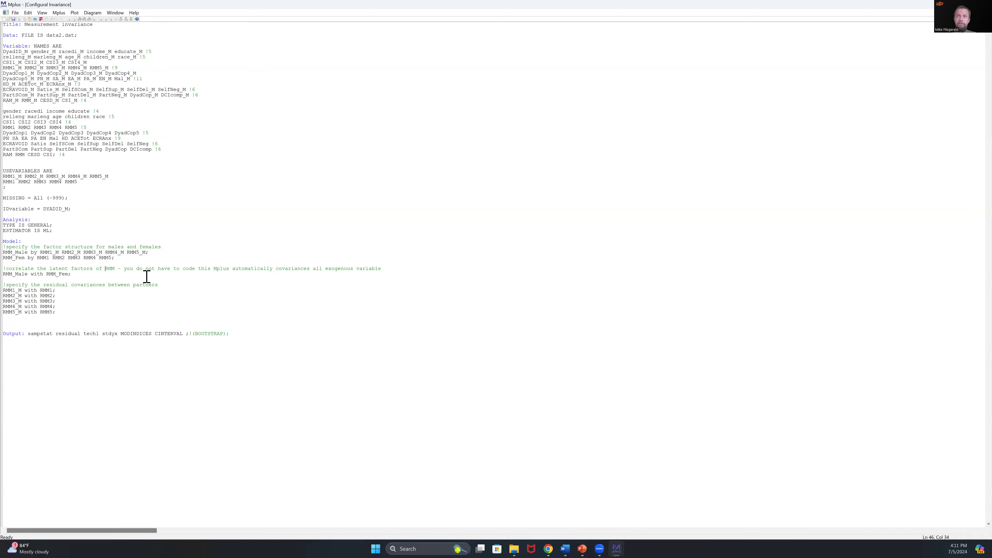
Highlight the factor structure comment together with the RMM_Male and RMM_Fem measurement statements.
click(9, 264)
drag(126, 253, 17, 257)
click(155, 254)
drag(118, 258, 6, 246)
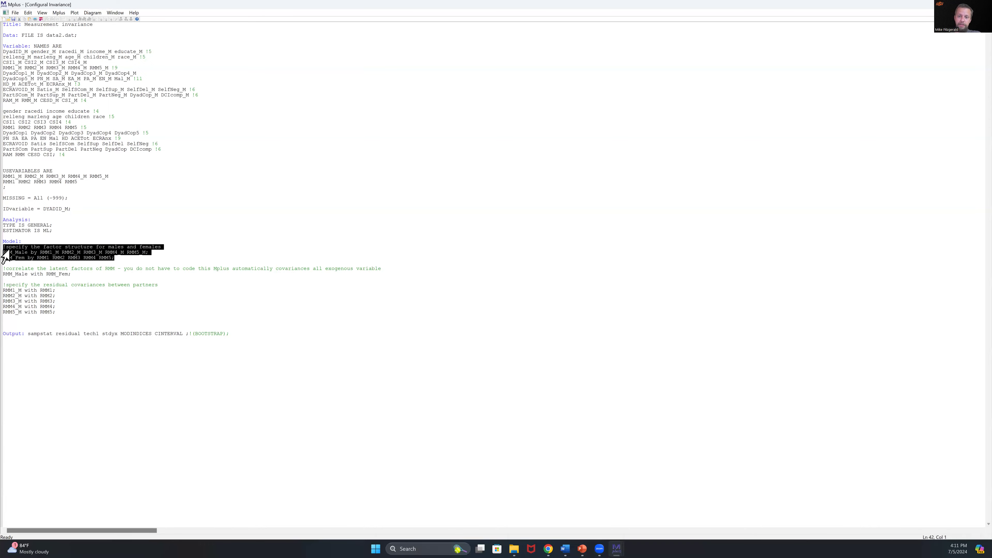
click(63, 270)
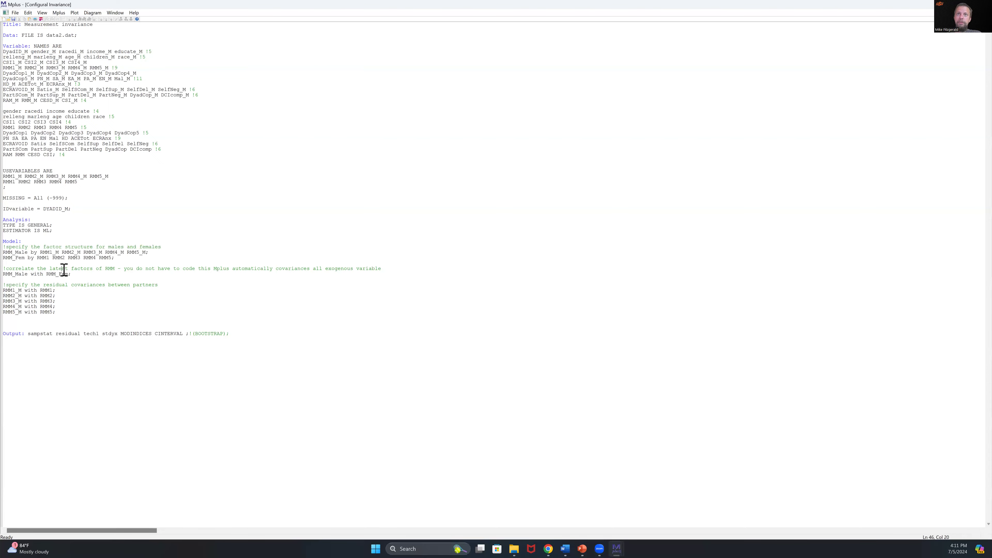
Highlight the latent factor covariance statement "RMM_Male with RMM_Fem;" for review.
click(5, 274)
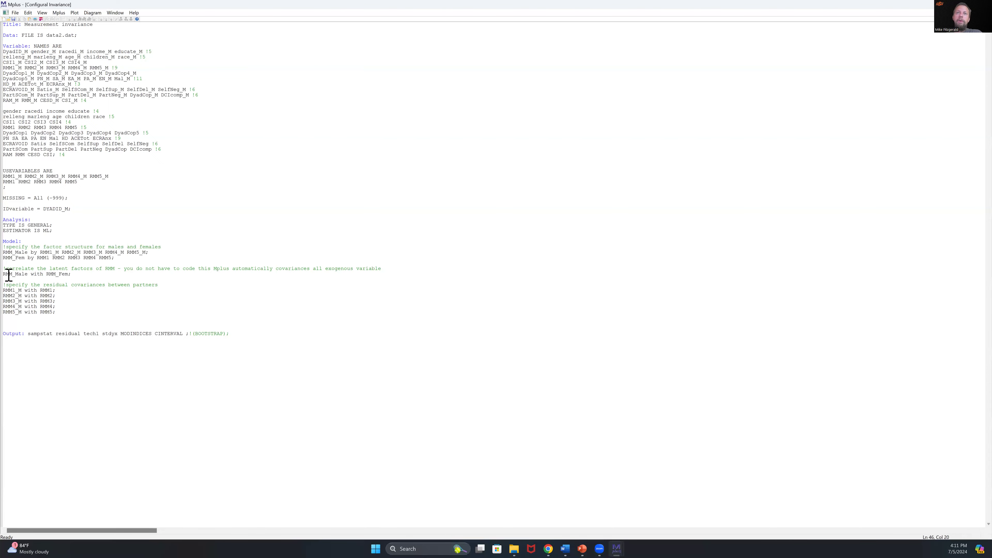
shift+click(75, 279)
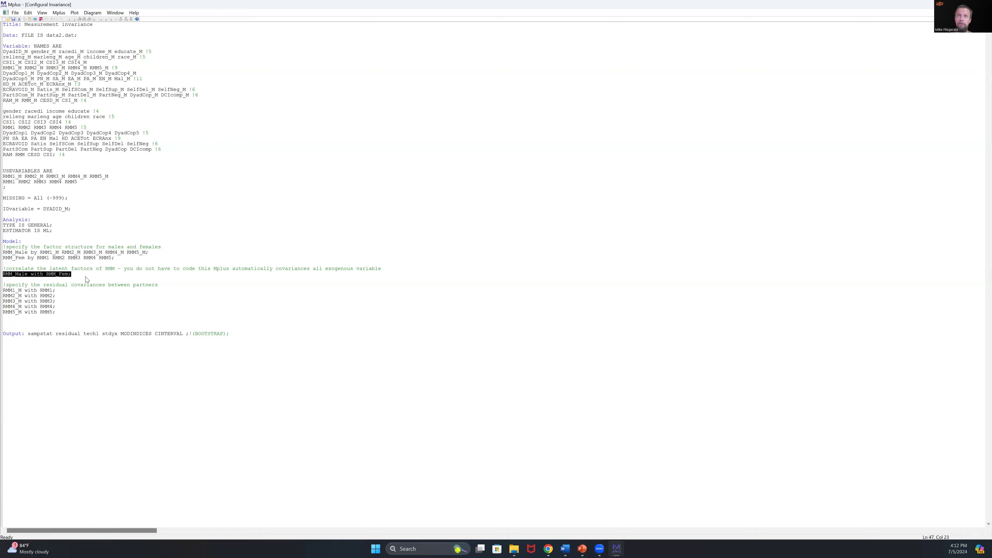
click(86, 279)
click(89, 296)
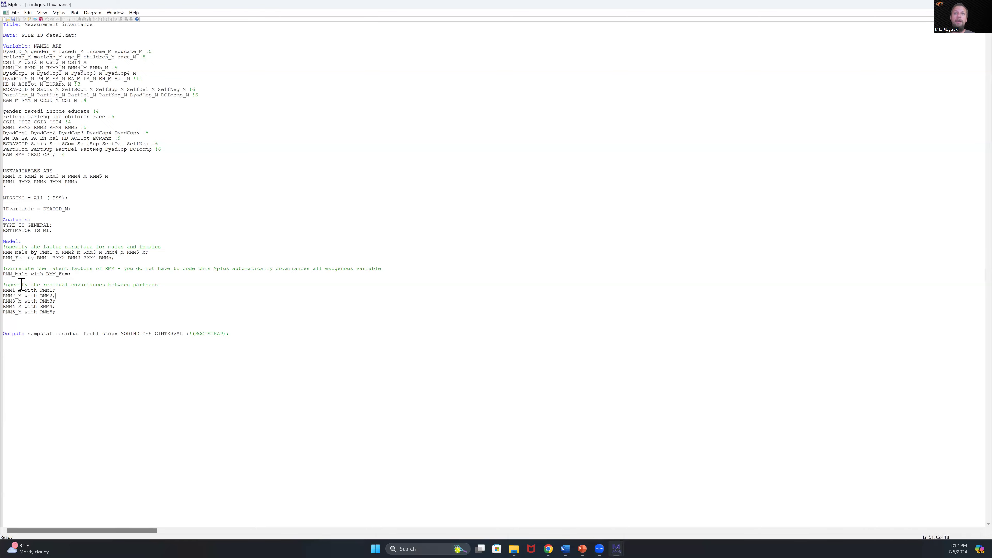
Review the residual covariance statements between partners, highlighting "RMM1_M with RMM1;" as the example.
drag(3, 283, 66, 321)
click(67, 317)
click(63, 289)
drag(57, 292, 3, 291)
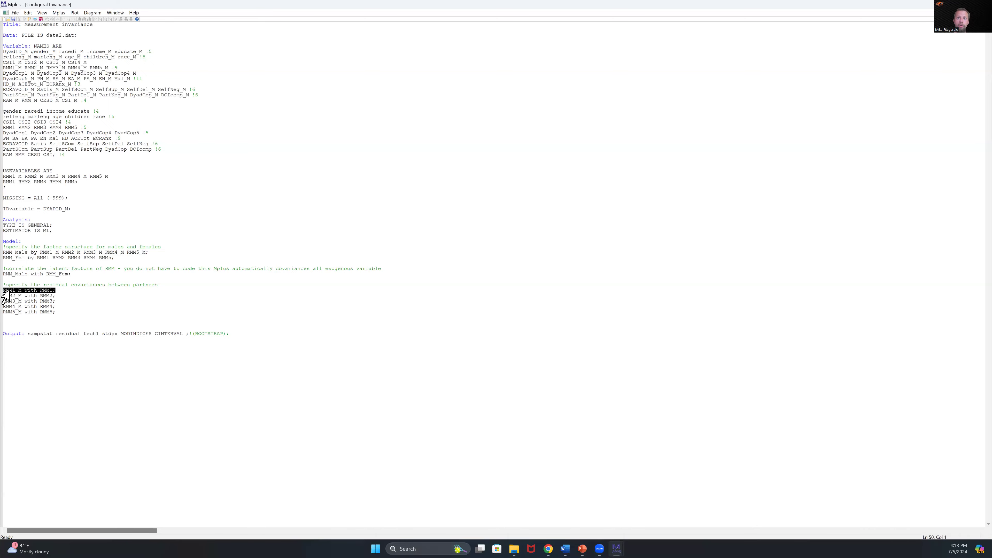
click(52, 292)
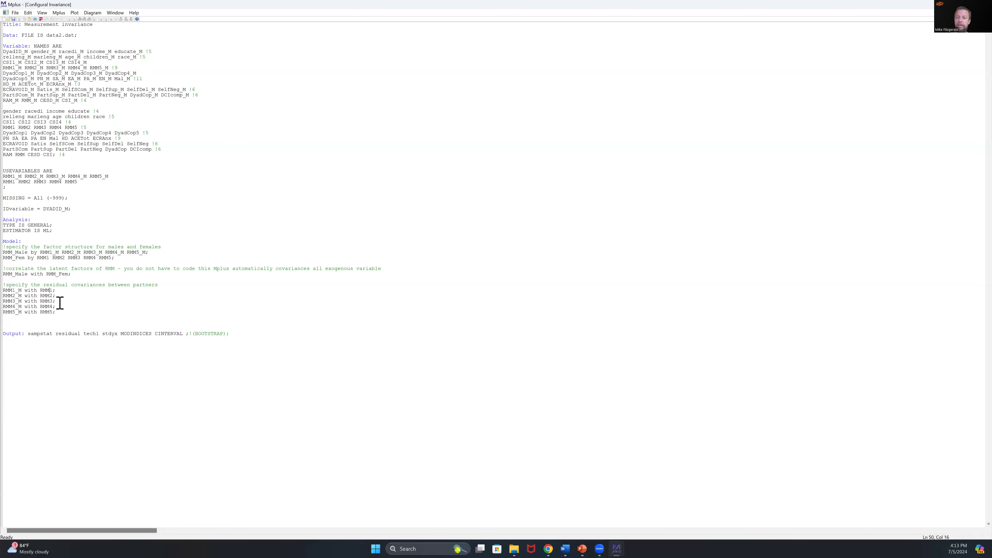
click(100, 286)
Delete the commented-out "!(BOOTSTRAP);" from the end of the Output line.
drag(6, 334, 239, 335)
click(193, 335)
key(Delete)
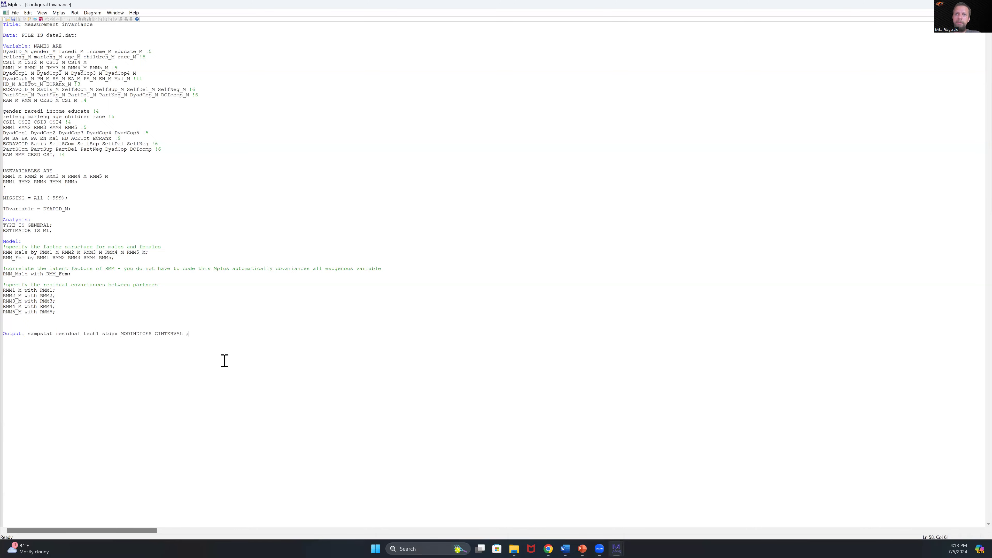
Highlight the output options sampstat, residual, stdyx, MODINDICES and CINTERVAL one by one for review.
double_click(44, 335)
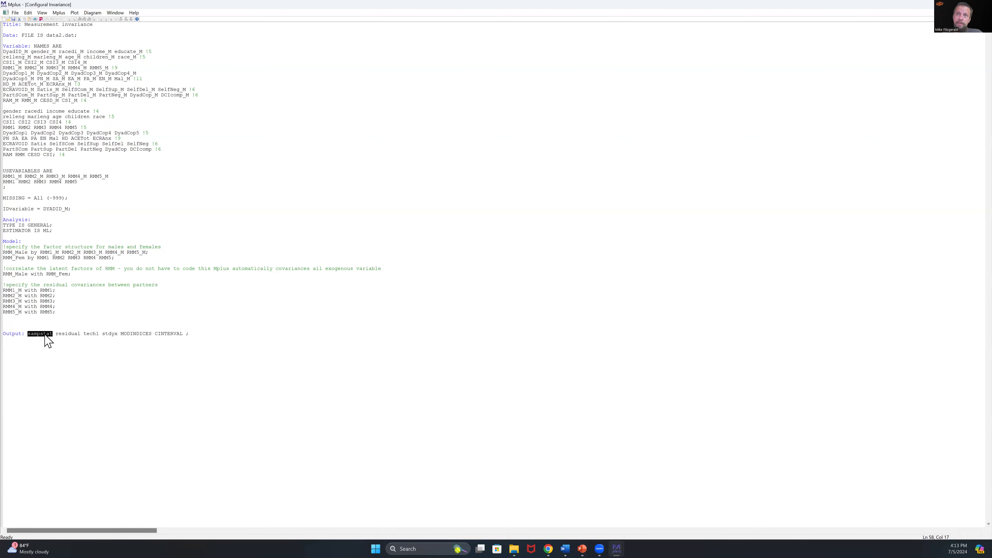
double_click(69, 337)
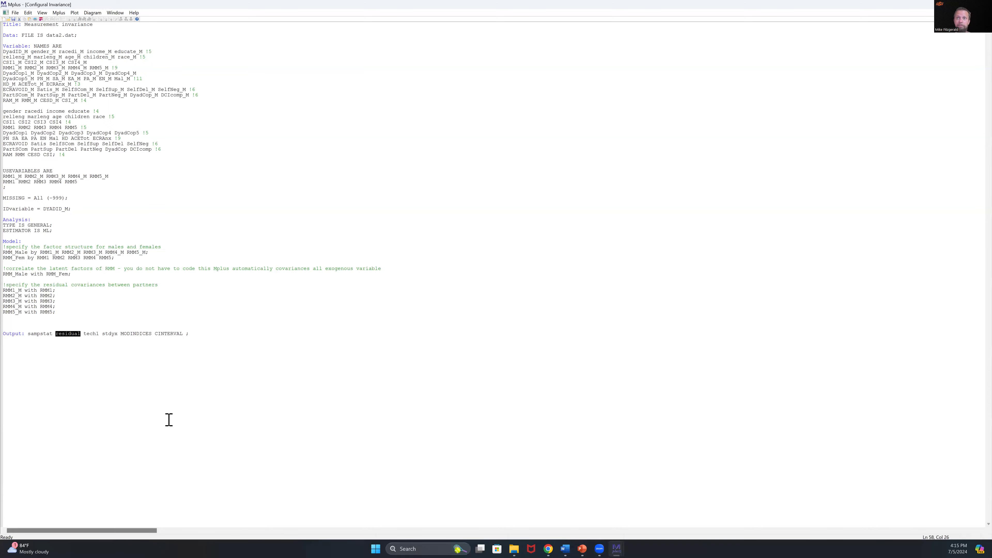
double_click(111, 334)
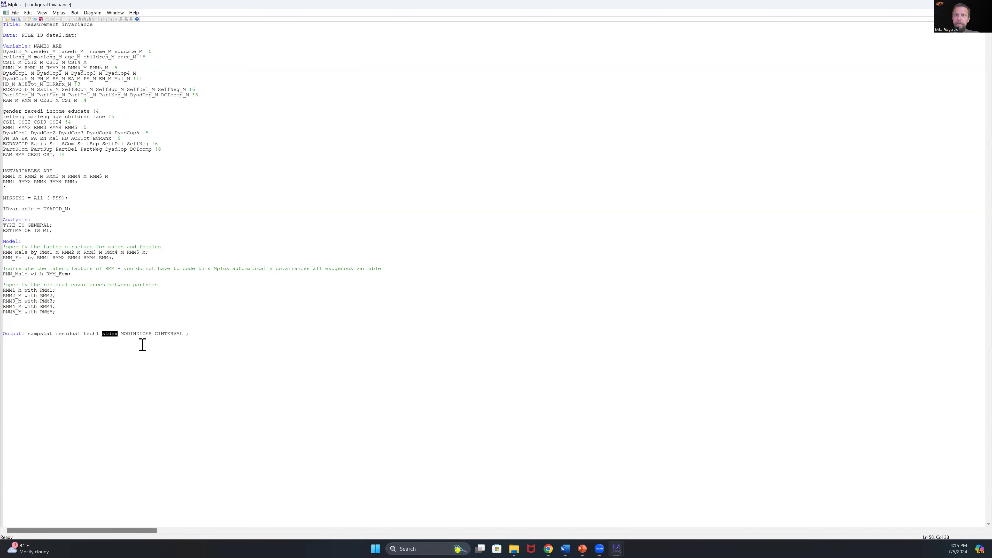
double_click(141, 334)
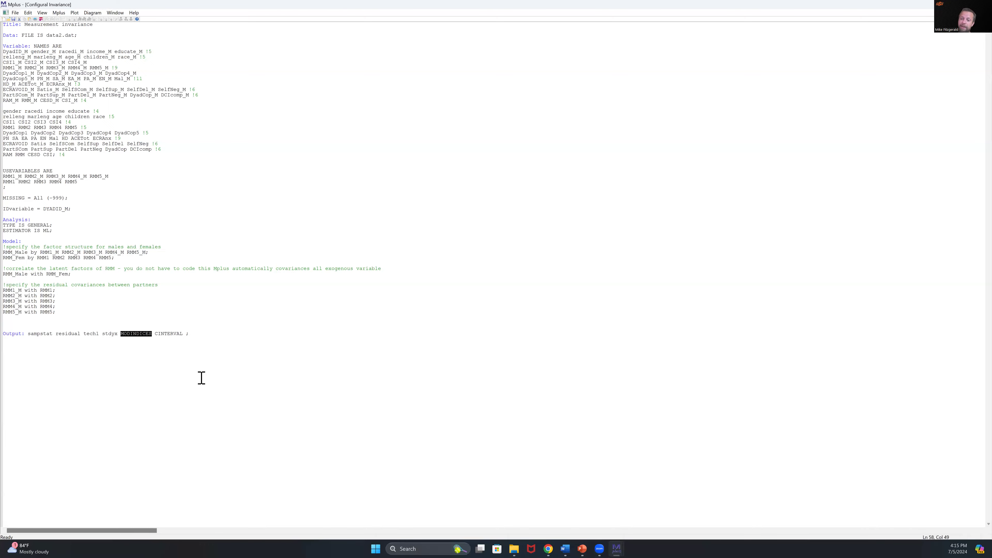
double_click(172, 334)
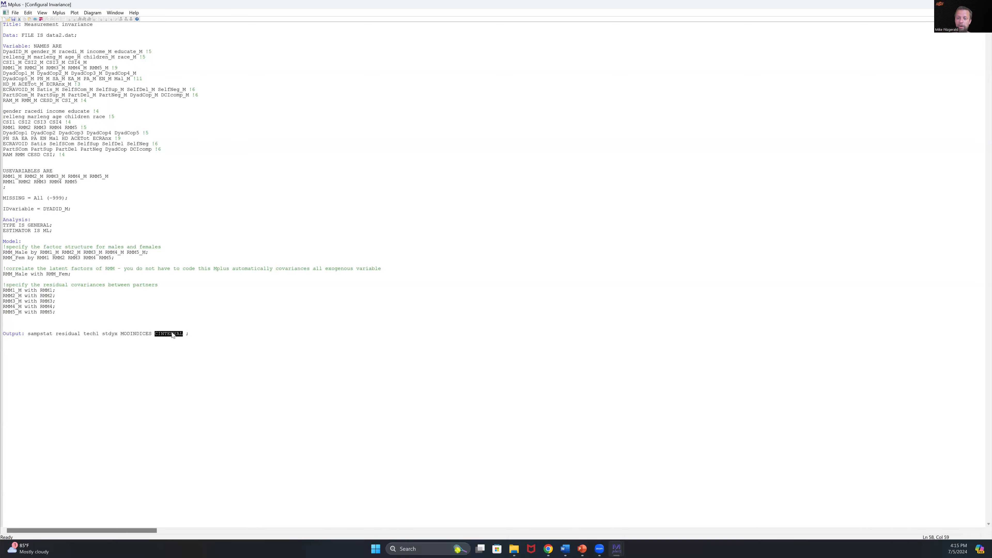
click(192, 336)
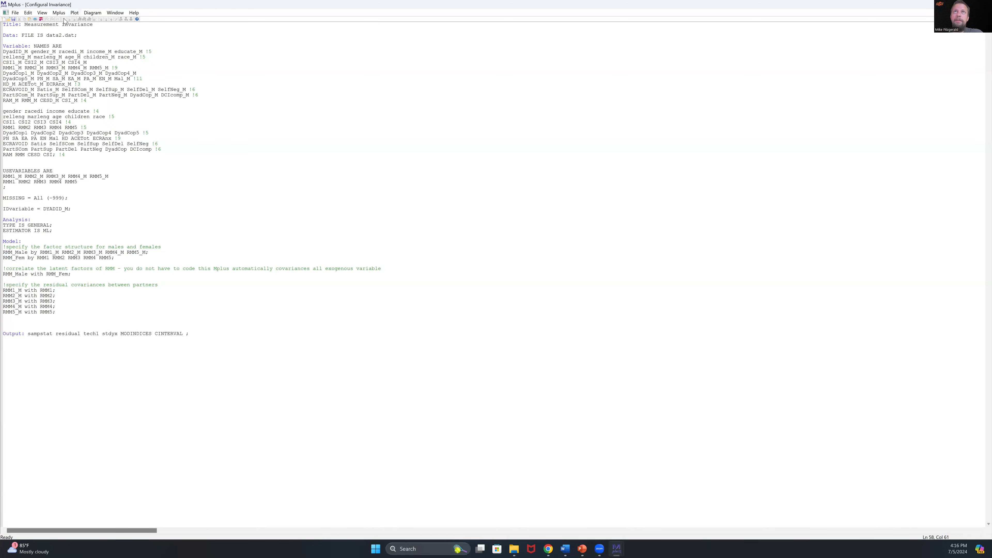
Run the configural invariance model to generate its output file.
click(40, 19)
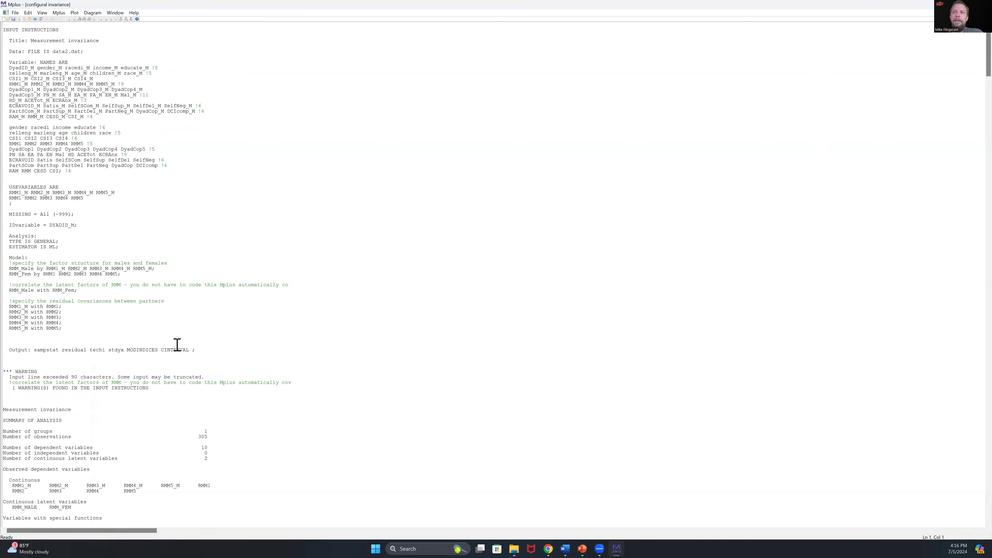
Highlight the number of observations in the output's Summary of Analysis for review.
scroll(177, 345, down, 14)
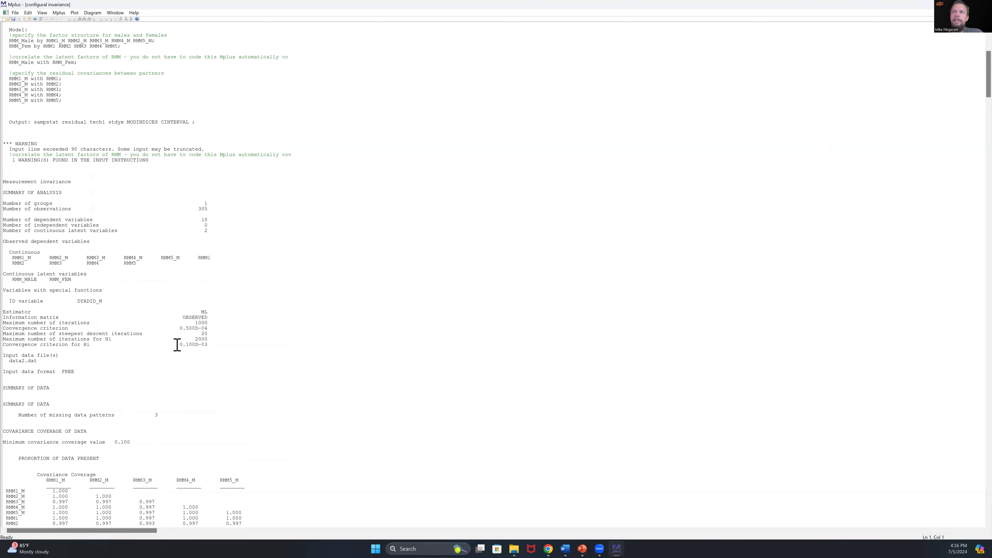
drag(213, 209, 5, 209)
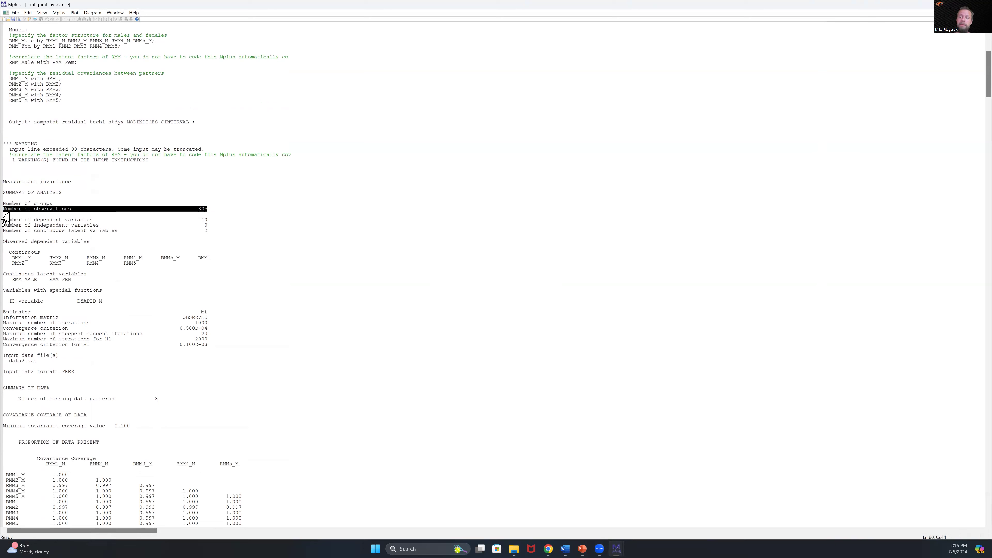
click(156, 310)
Review the covariance coverage tables, highlighting both matrices and the RMM2 row as the example of missing data.
scroll(155, 310, down, 8)
scroll(156, 310, down, 6)
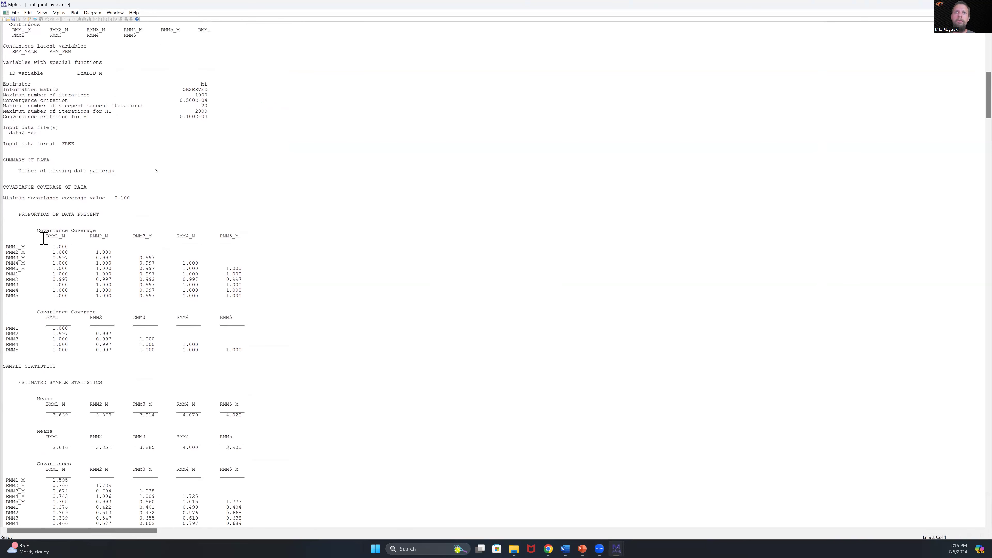
drag(40, 231, 260, 352)
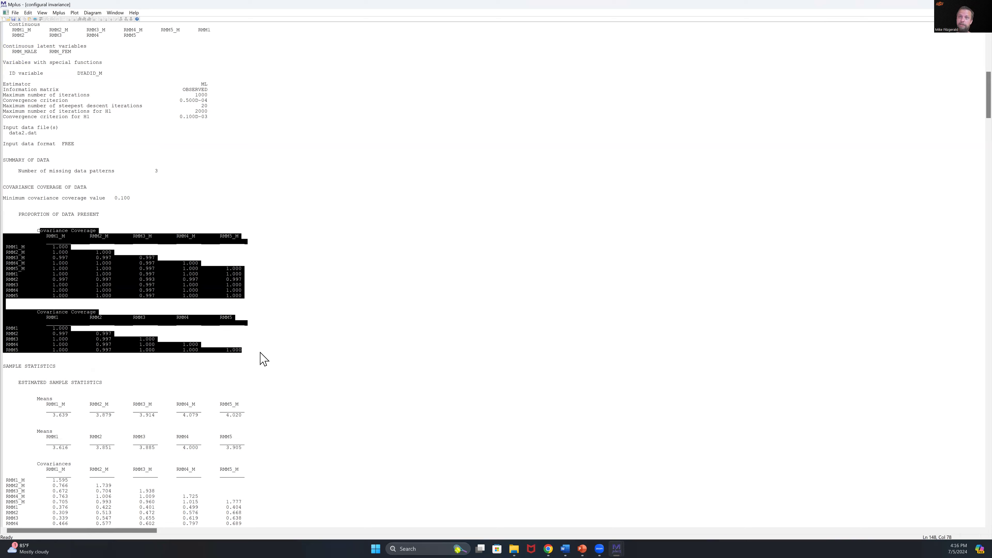
click(202, 364)
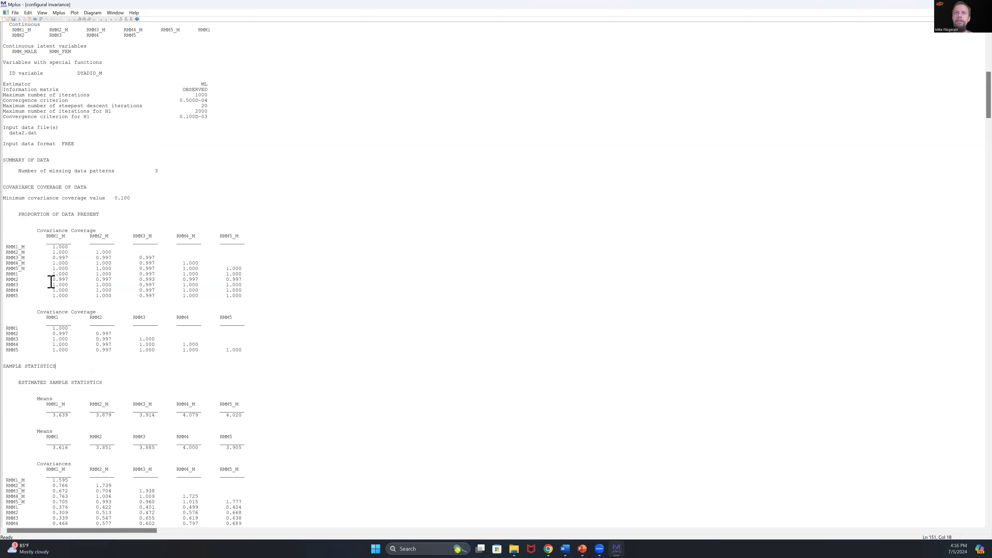
drag(53, 279, 248, 282)
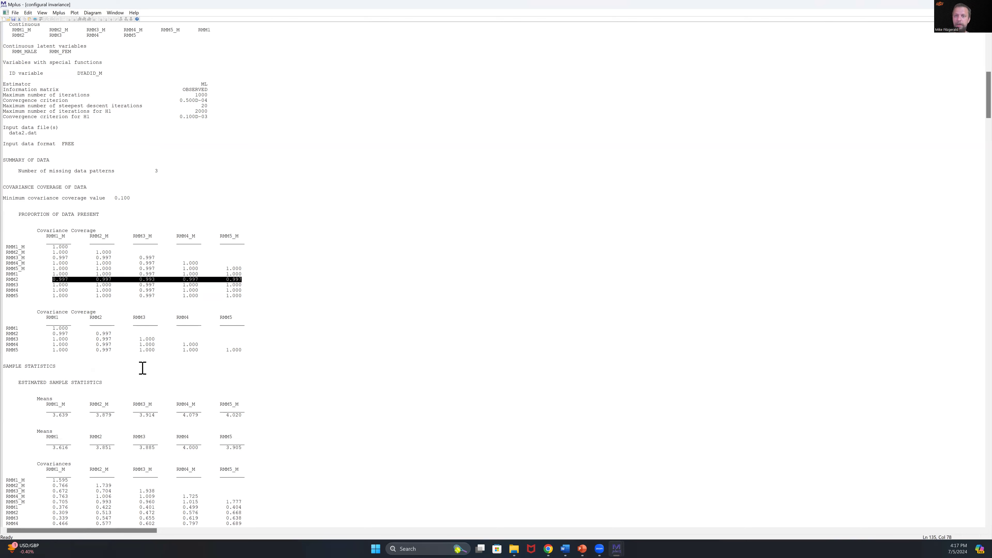
click(117, 348)
scroll(117, 348, down, 2)
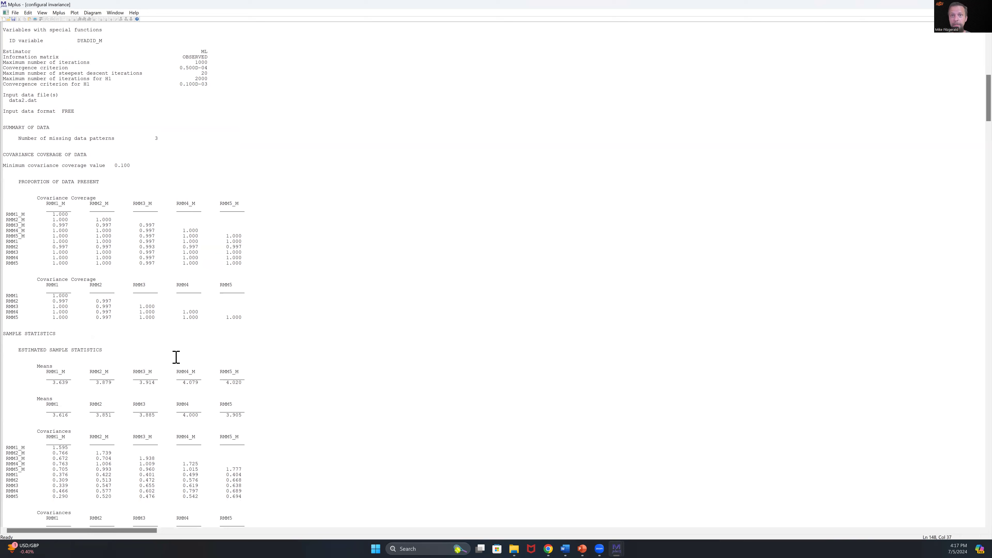
Review the estimated sample statistics, highlighting the means and the covariance matrices for both partners' RMM items.
scroll(176, 357, down, 4)
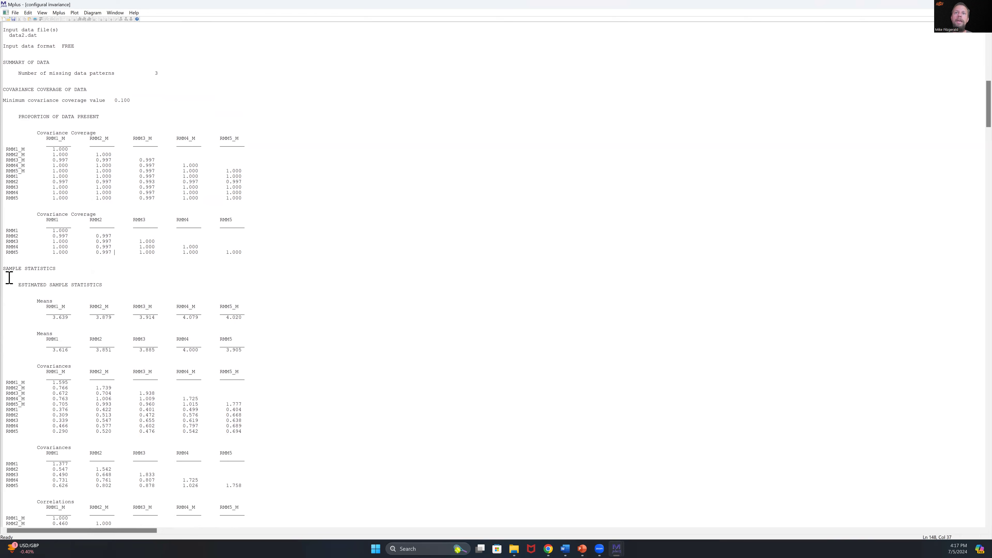
drag(6, 267, 209, 386)
click(209, 386)
scroll(210, 386, down, 6)
click(34, 209)
shift+click(224, 265)
shift+click(239, 252)
scroll(238, 252, down, 3)
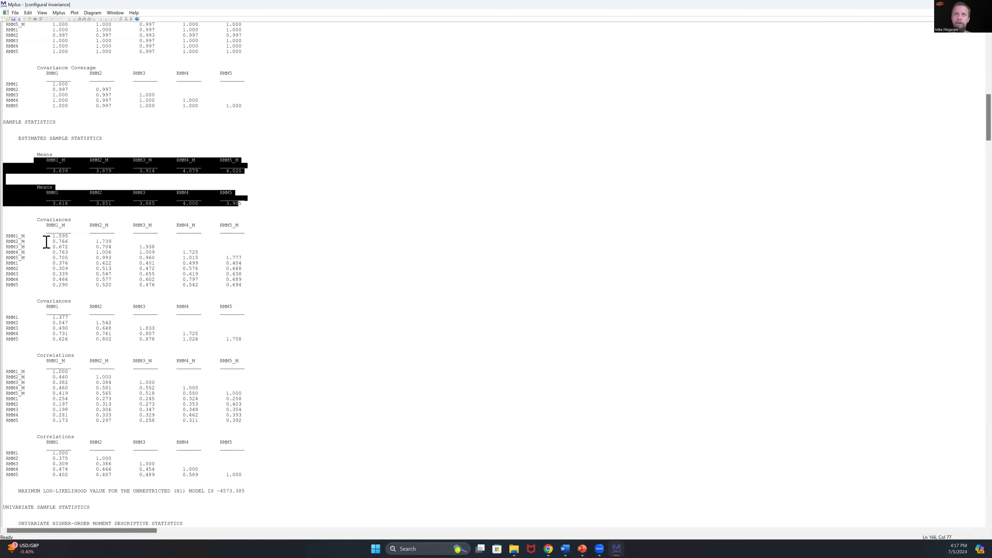
drag(37, 220, 250, 340)
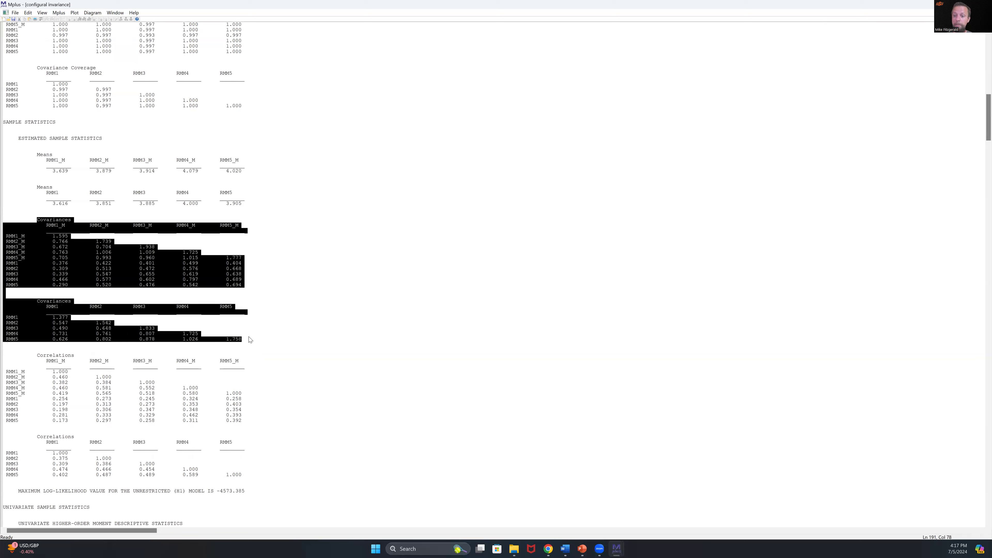
click(227, 368)
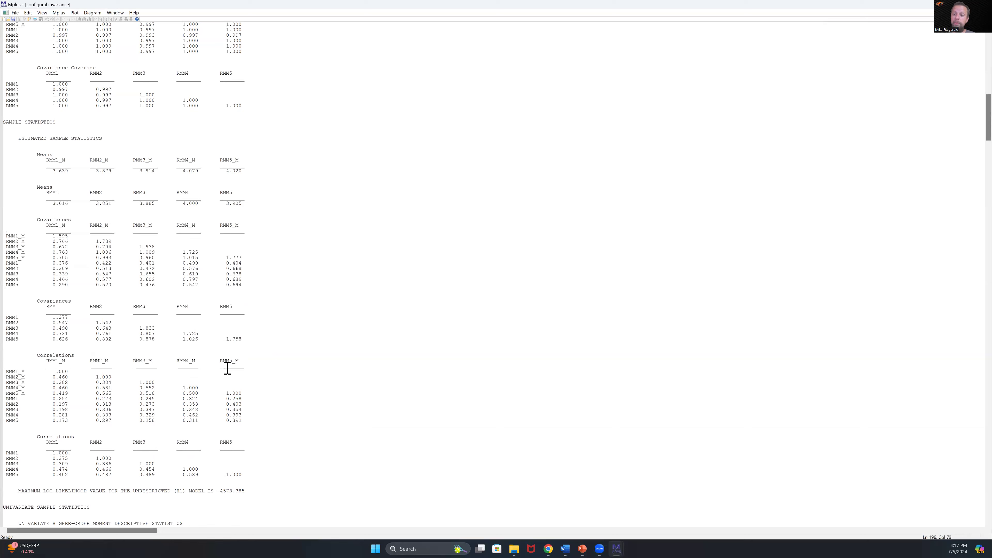
Highlight the sample correlation matrices of the RMM items for review.
scroll(227, 368, up, 20)
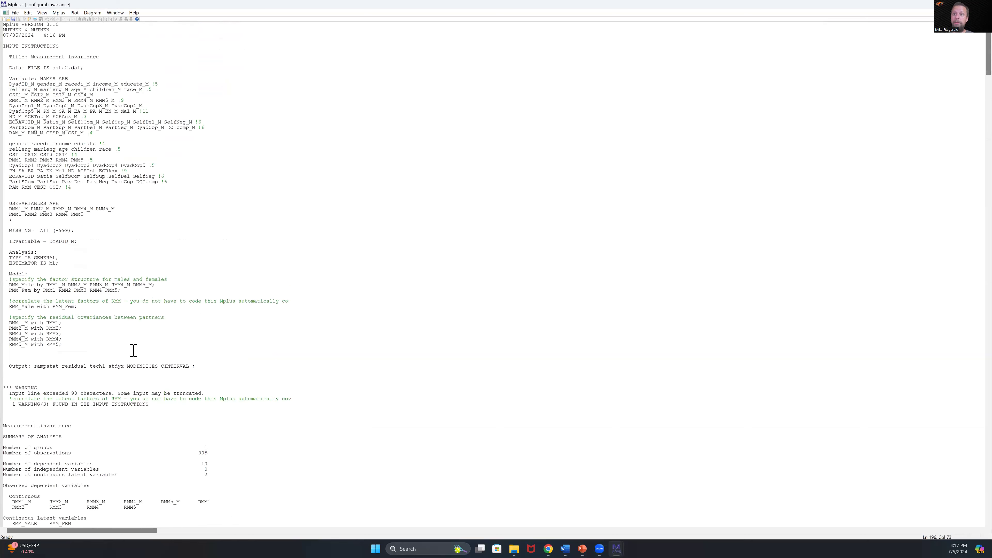
scroll(133, 351, down, 11)
scroll(133, 350, down, 18)
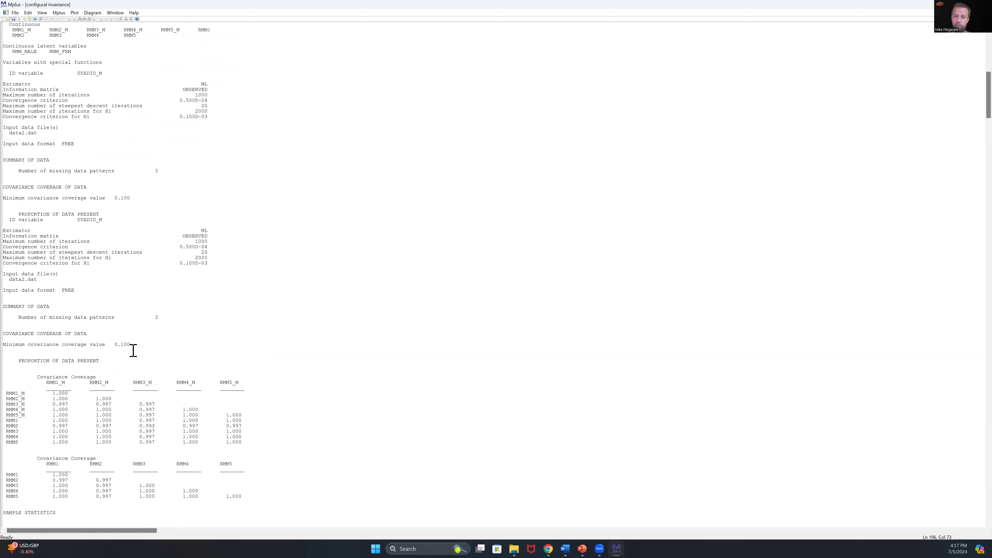
scroll(242, 376, down, 20)
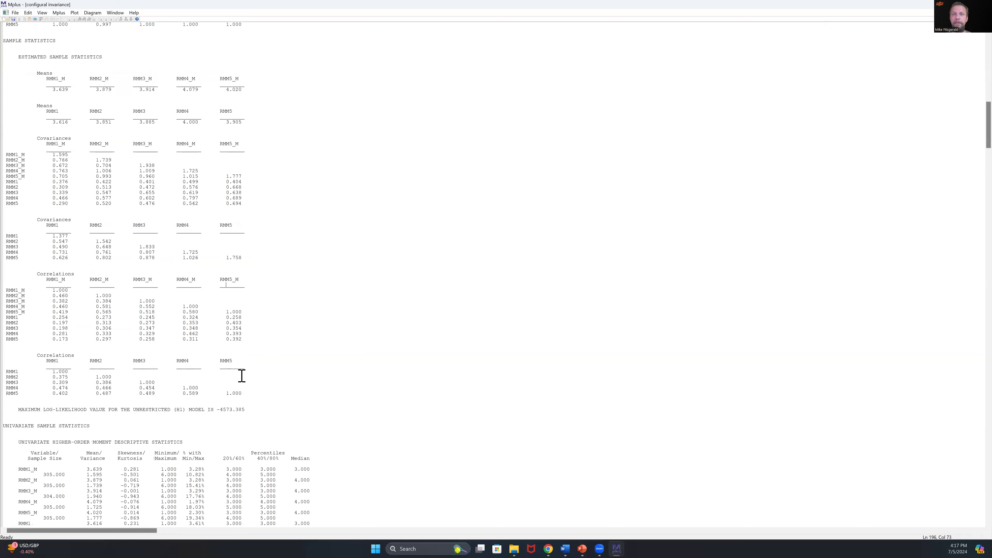
drag(6, 367, 278, 415)
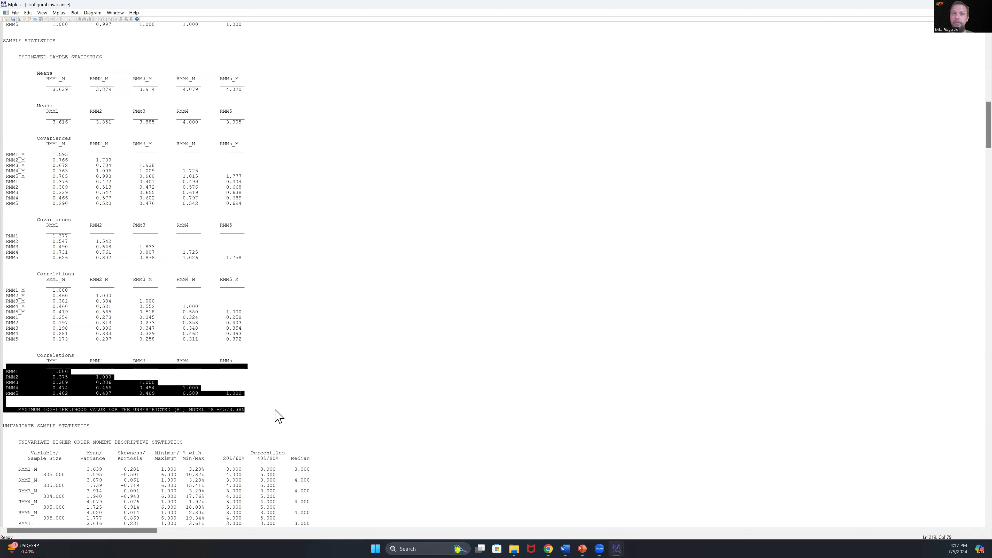
drag(22, 281, 228, 389)
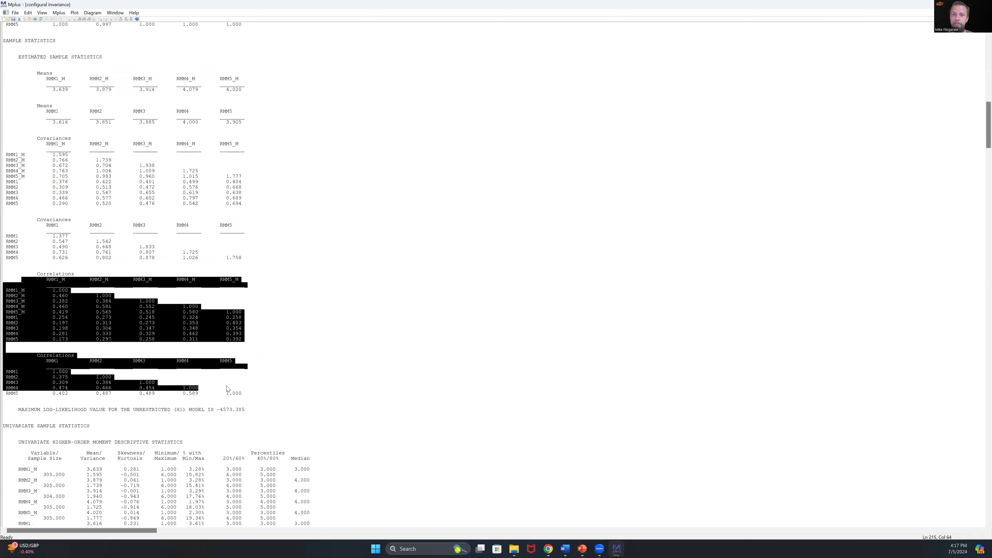
click(232, 393)
Review the univariate higher-order moment descriptive statistics, highlighting the whole table and the minimum value of RMM1_M.
scroll(235, 393, down, 1)
scroll(235, 393, down, 3)
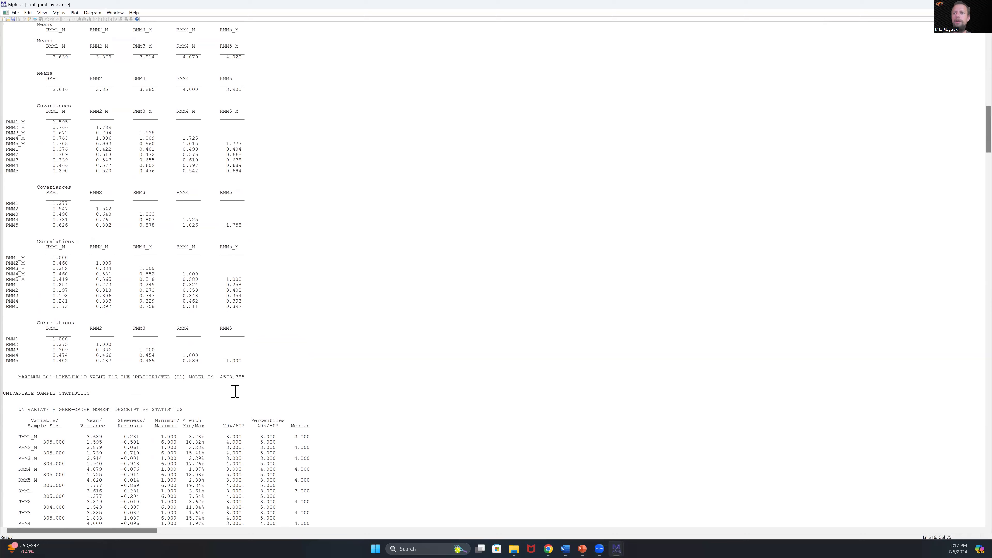
scroll(56, 400, down, 7)
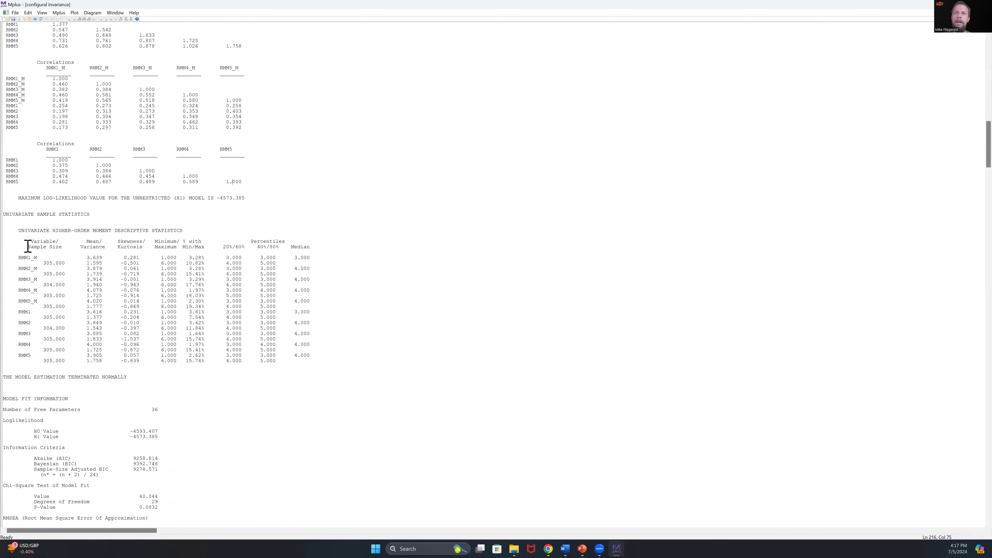
drag(18, 230, 346, 368)
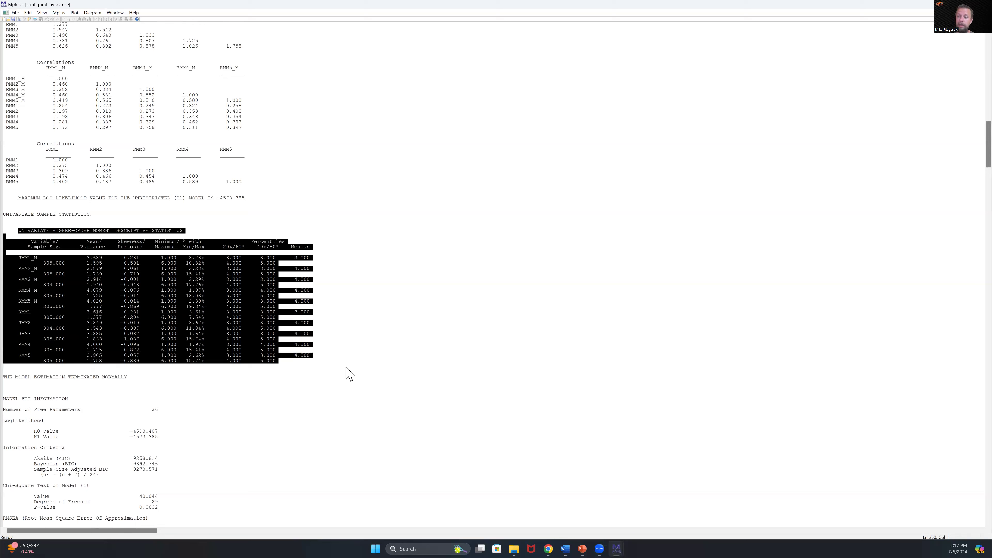
click(245, 307)
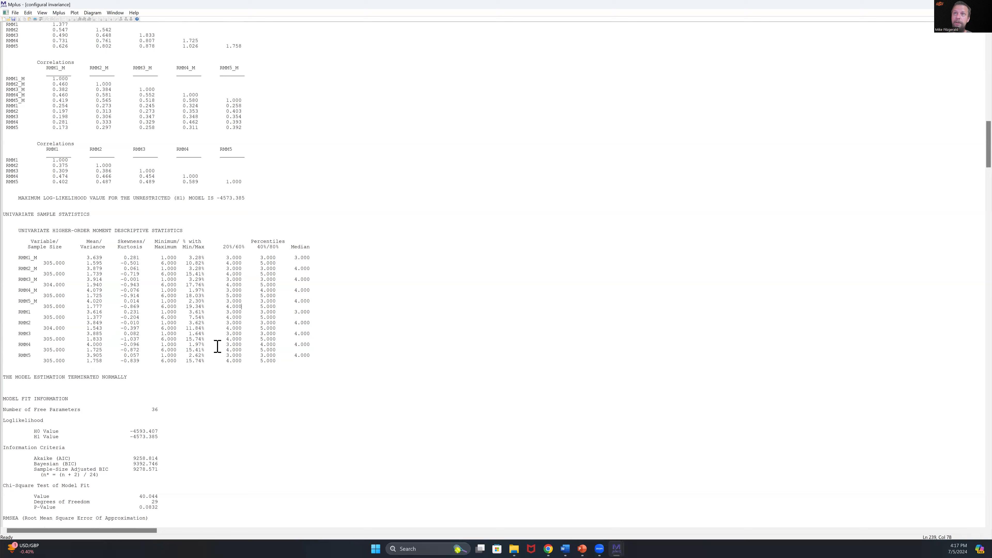
drag(162, 258, 176, 258)
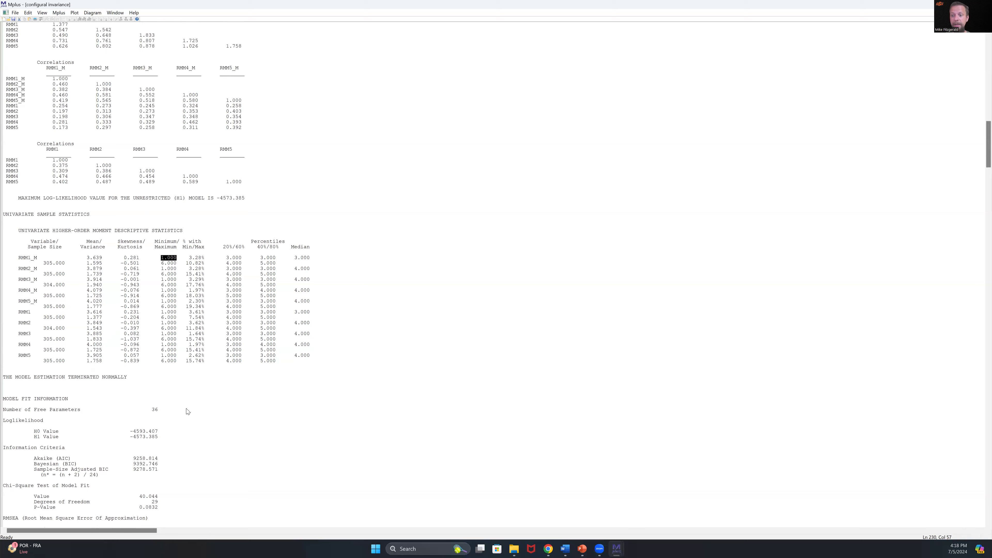
click(213, 389)
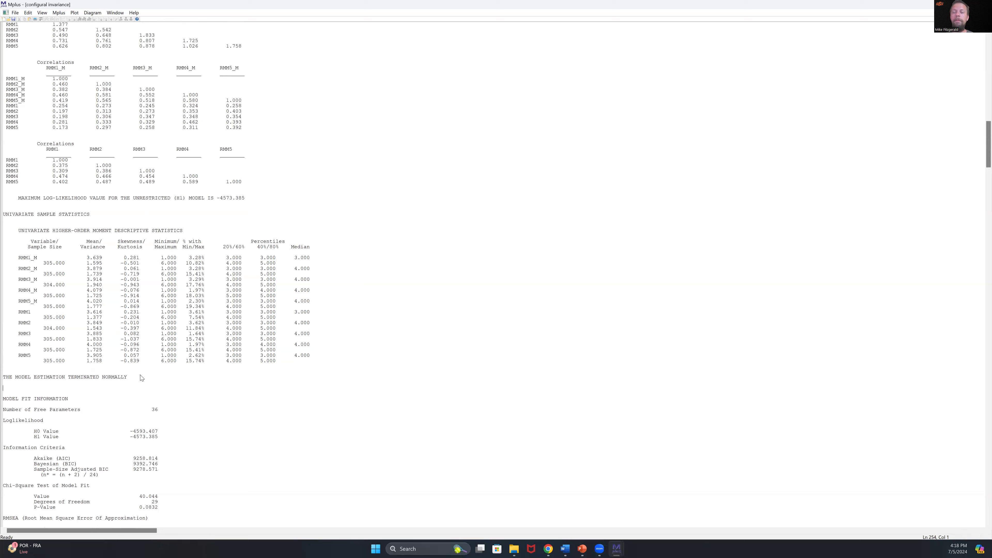
Highlight the "THE MODEL ESTIMATION TERMINATED NORMALLY" line above the model fit information to check the model's convergence.
scroll(141, 378, down, 3)
scroll(235, 346, down, 2)
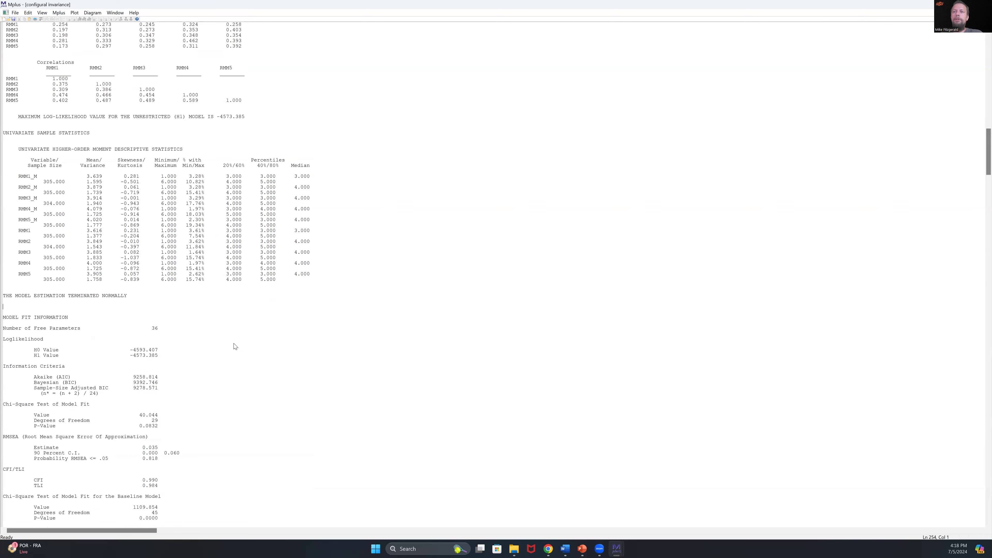
scroll(235, 347, down, 6)
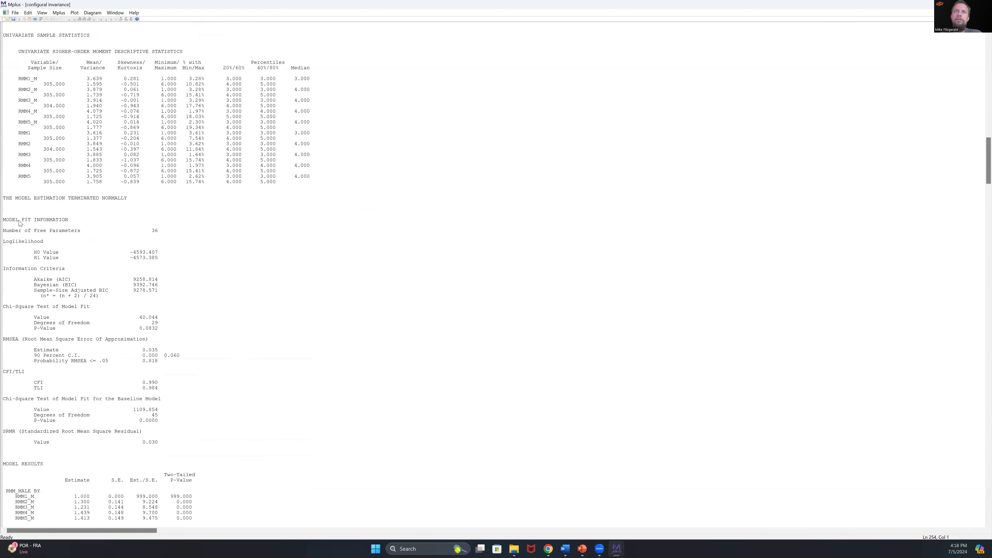
drag(8, 218, 138, 276)
click(119, 190)
drag(128, 197, 2, 199)
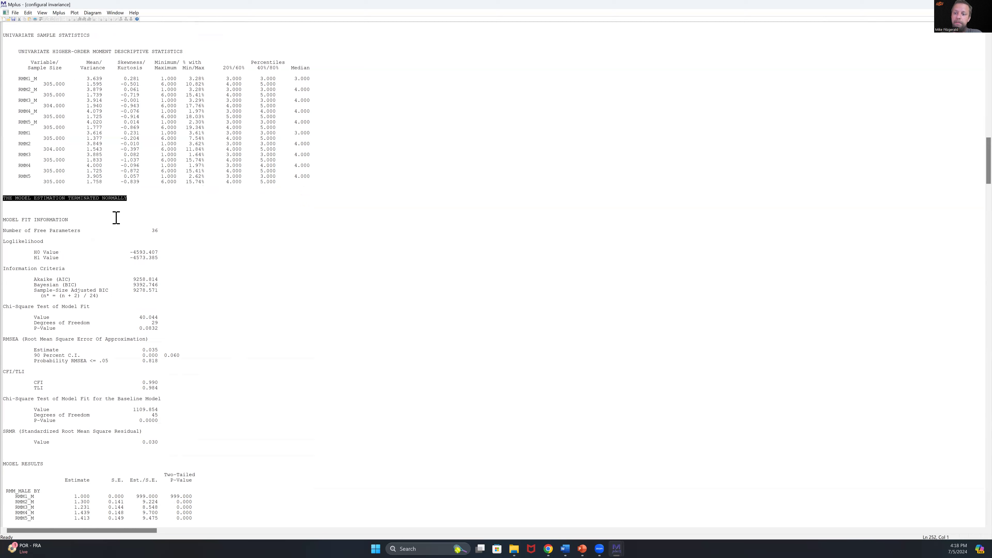
click(63, 203)
click(42, 215)
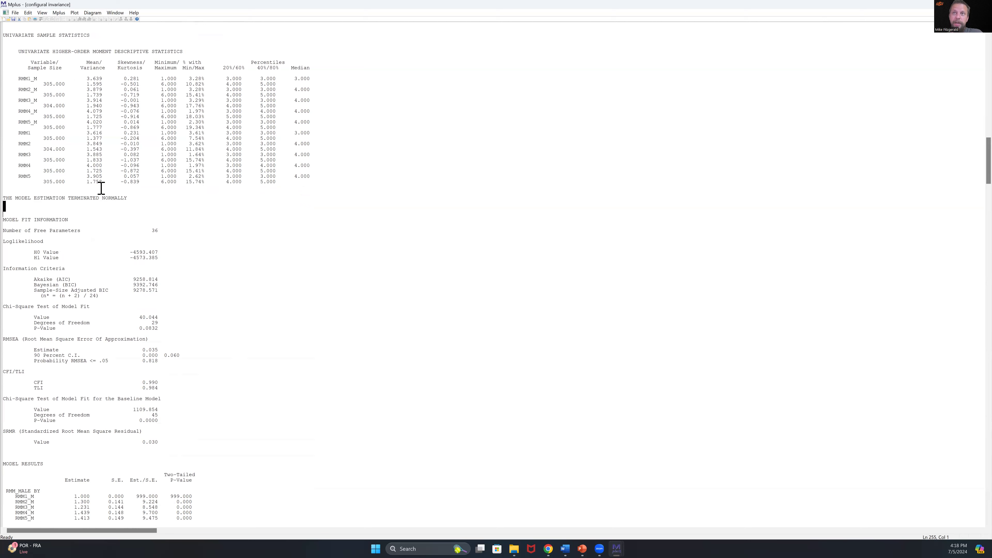
click(40, 230)
scroll(127, 286, down, 1)
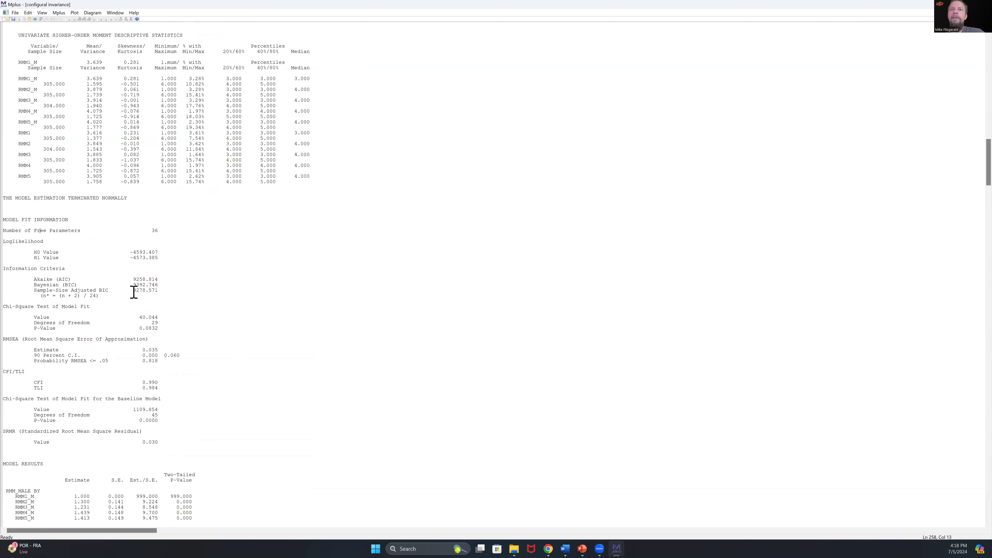
Review the Chi-Square Test of Model Fit, highlighting the whole block and its P-Value line.
click(6, 291)
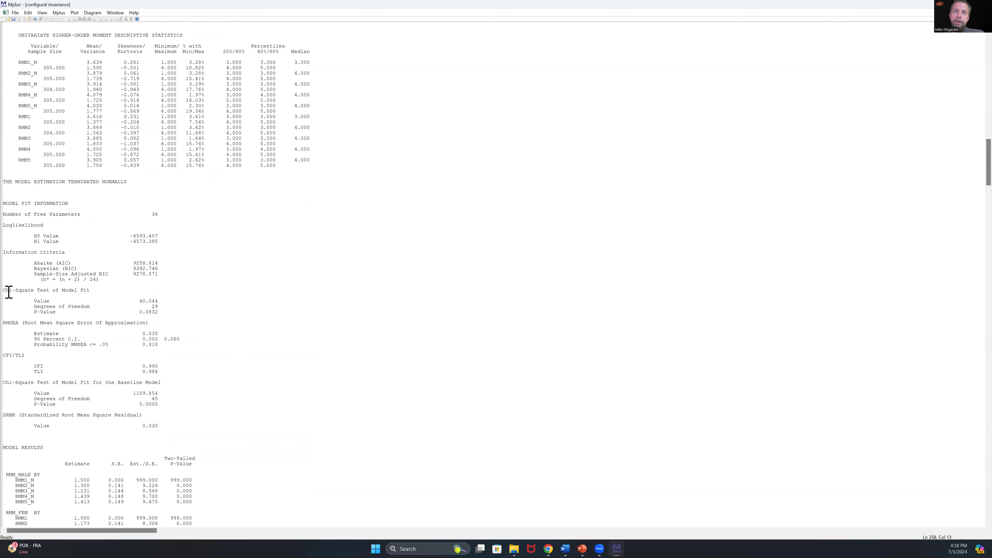
drag(88, 301, 164, 317)
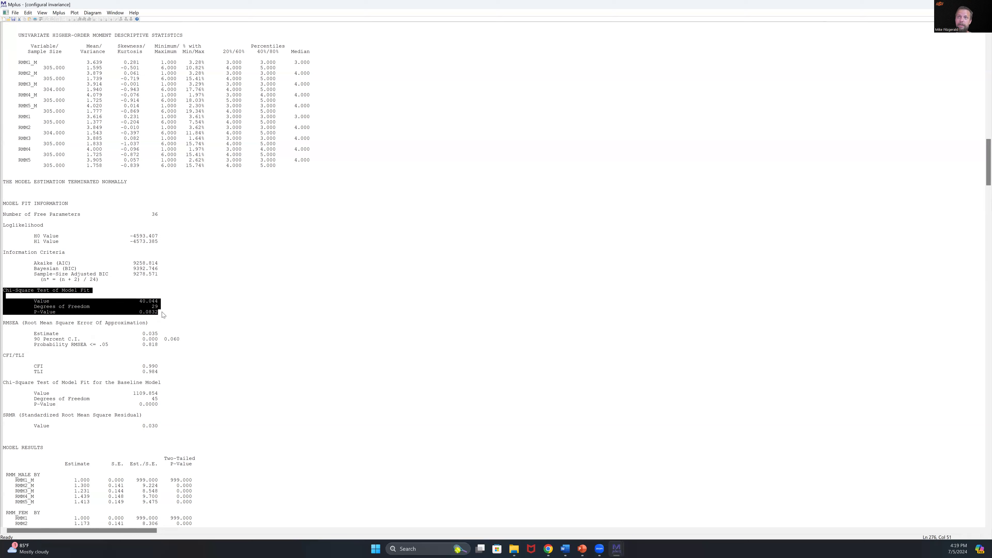
click(55, 295)
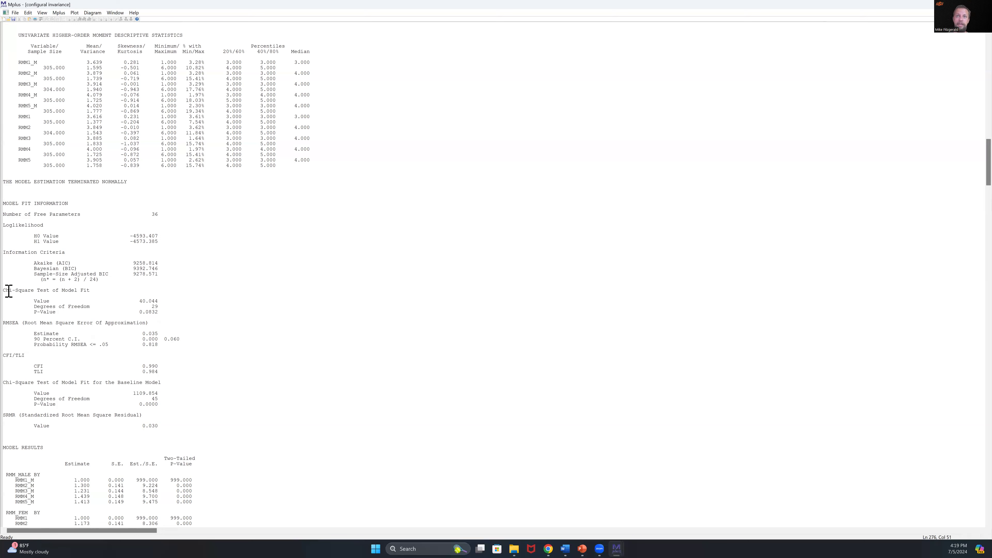
drag(68, 304, 163, 313)
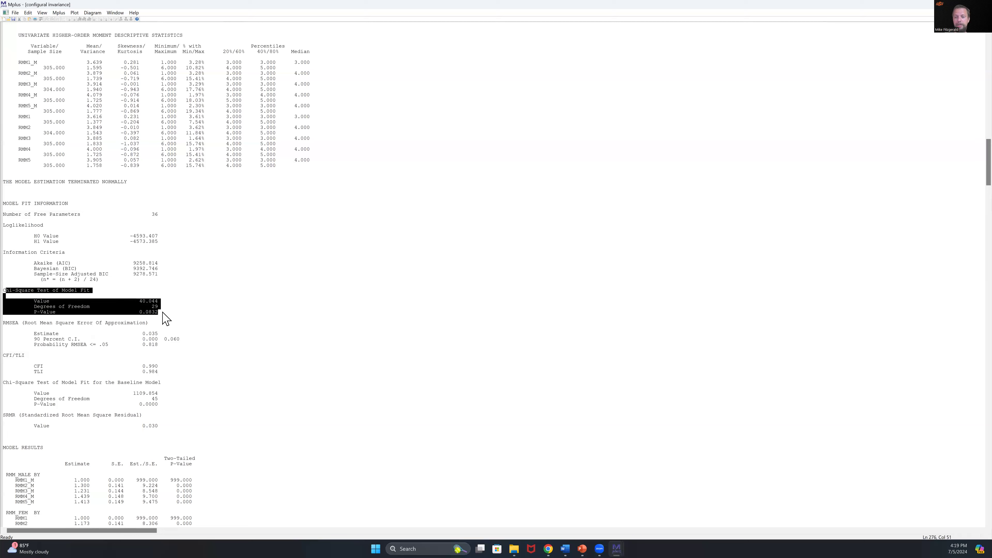
click(191, 330)
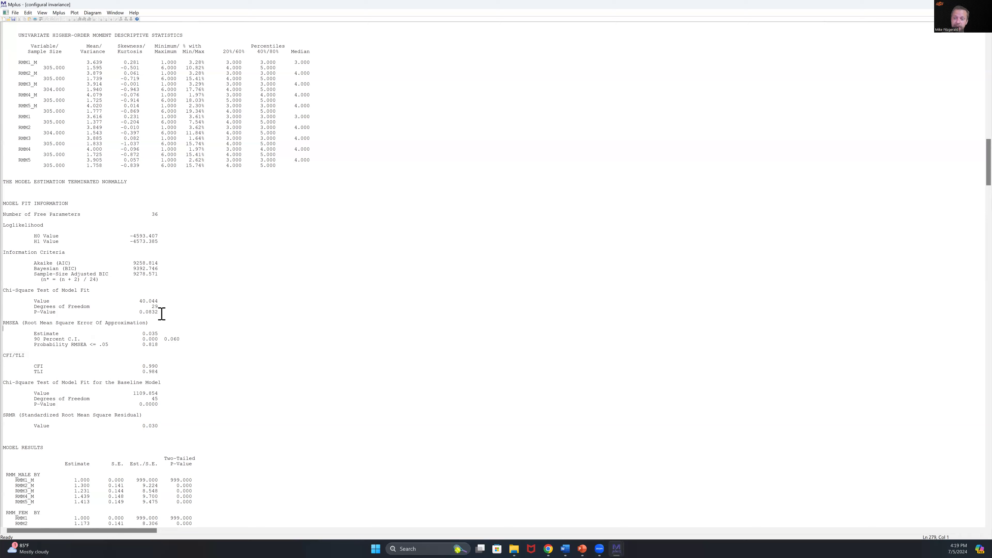
drag(161, 313, 29, 314)
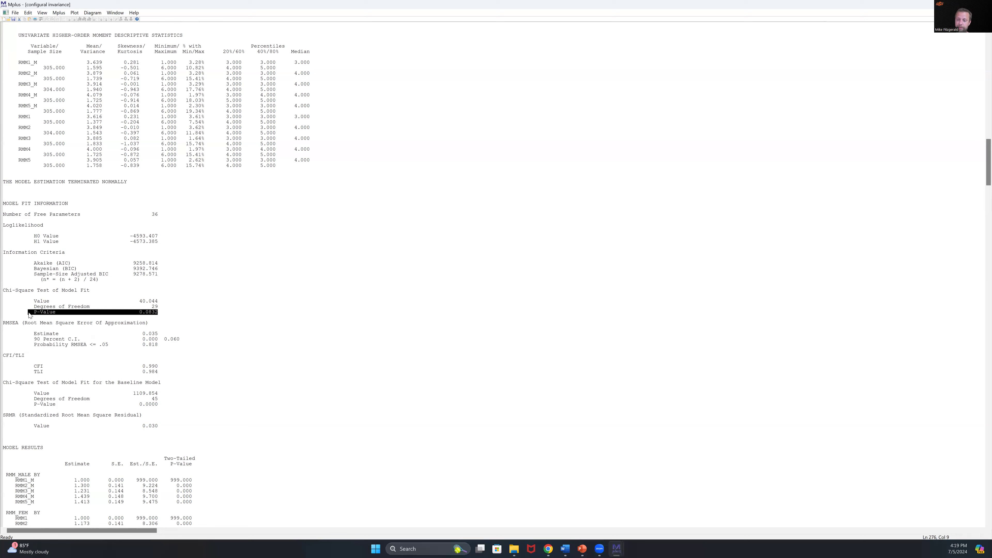
click(175, 296)
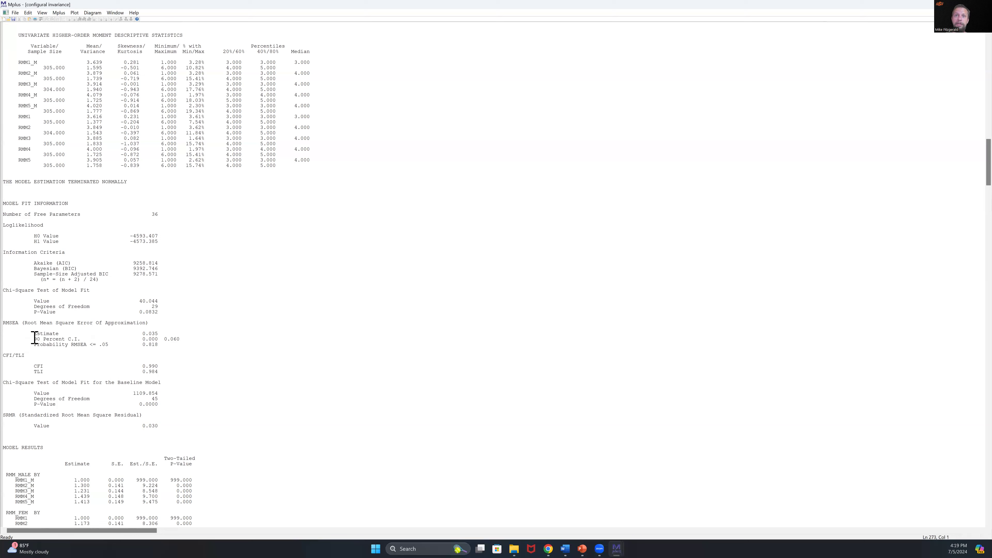
Review the RMSEA section, highlighting its Estimate line and the Degrees of Freedom line of the Chi-Square Test of Model Fit.
drag(34, 334, 43, 334)
drag(126, 323, 169, 343)
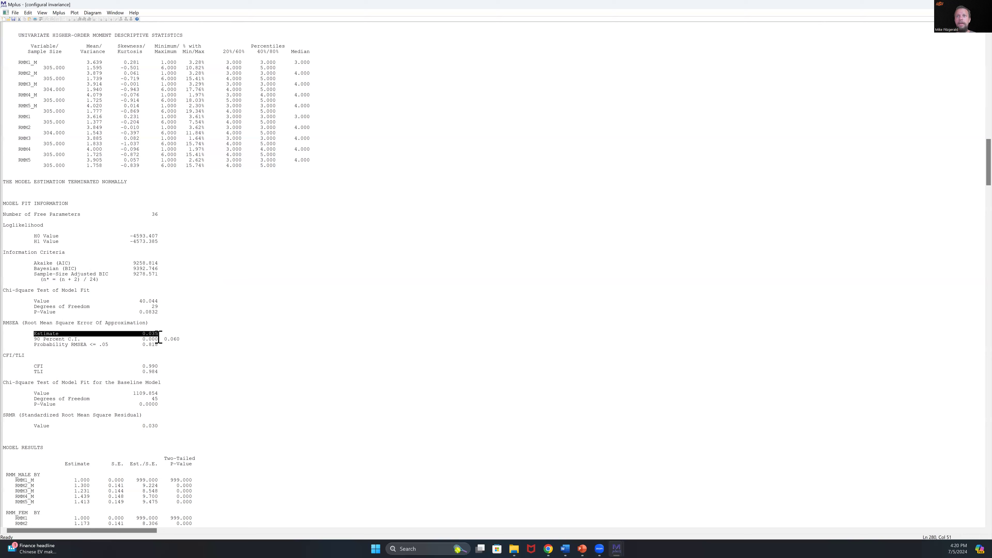
drag(158, 307, 34, 308)
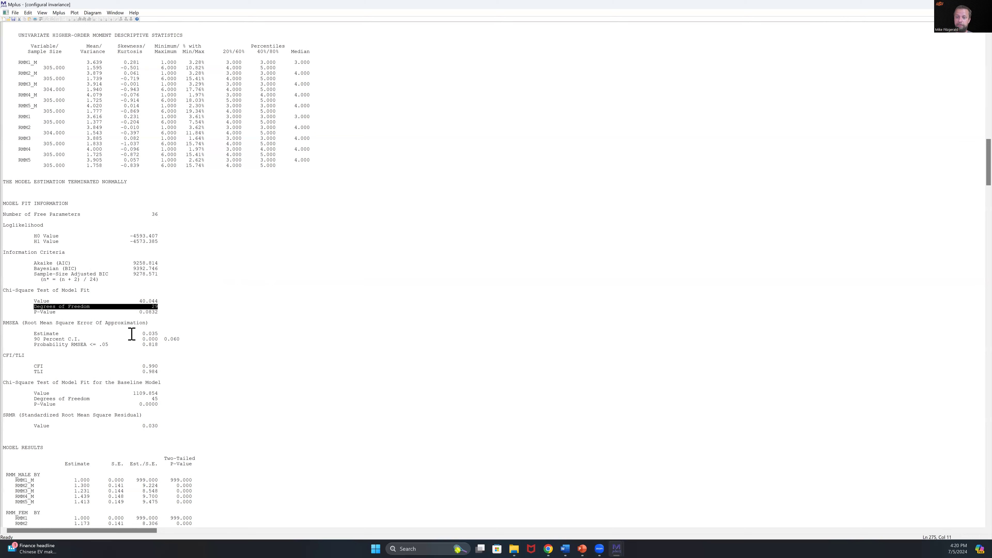
click(172, 334)
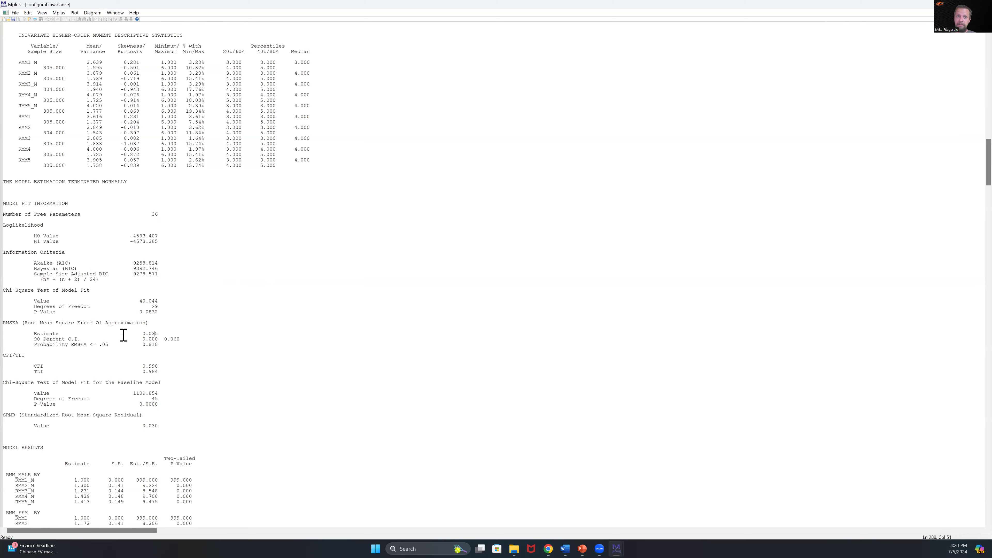
shift+click(41, 330)
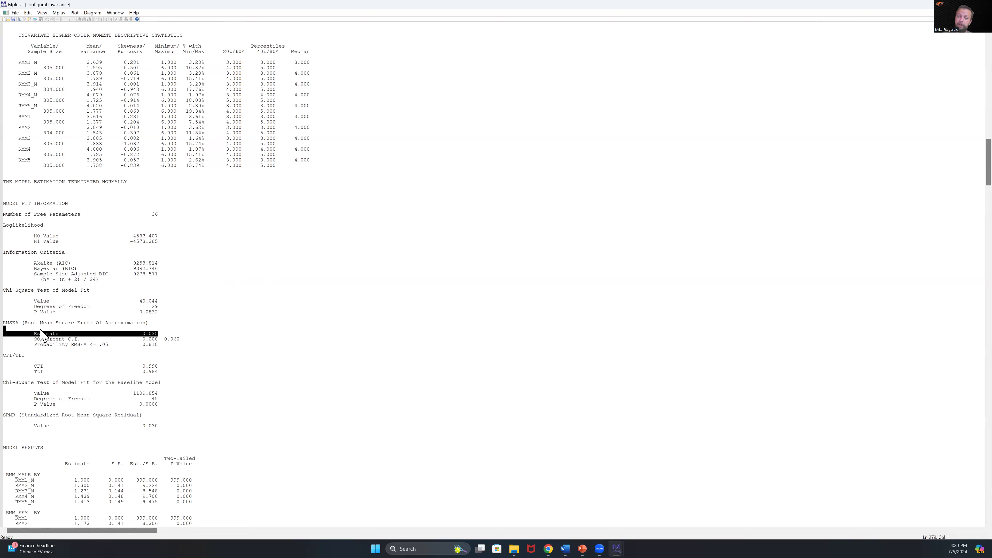
click(108, 339)
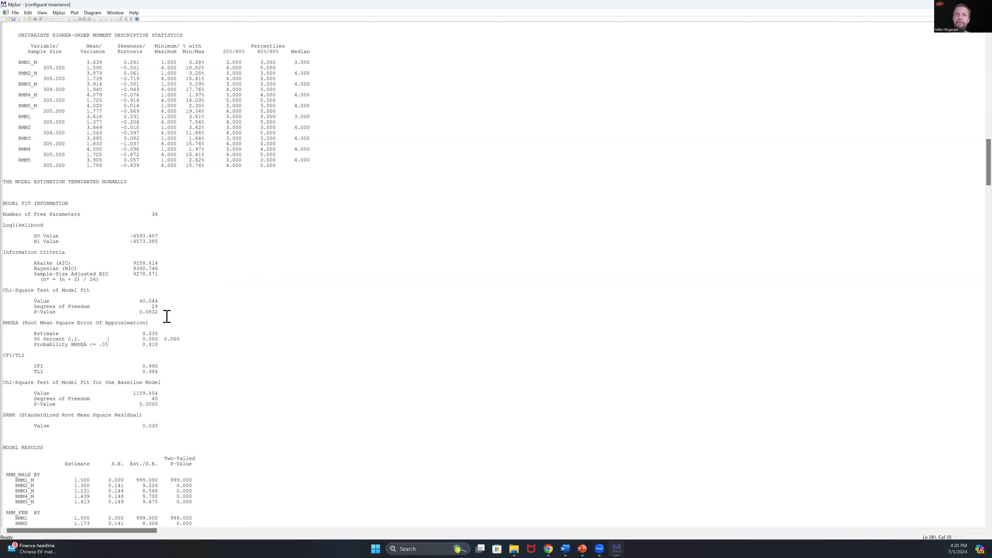
Review the CFI/TLI section of the model fit information, highlighting its index values.
click(9, 355)
drag(145, 368, 163, 372)
click(207, 376)
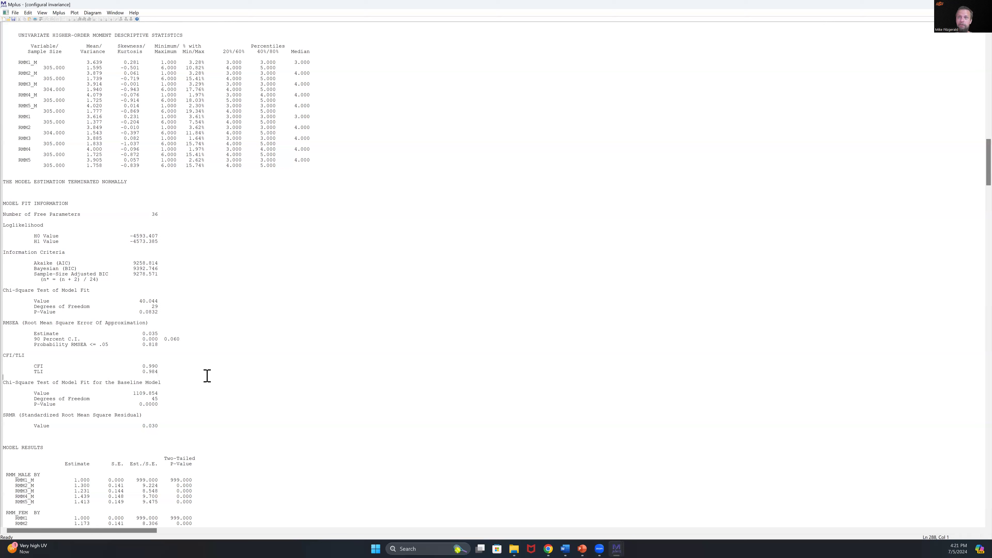
Highlight the SRMR value line to review the standardized root mean square residual.
click(204, 374)
drag(158, 424, 36, 427)
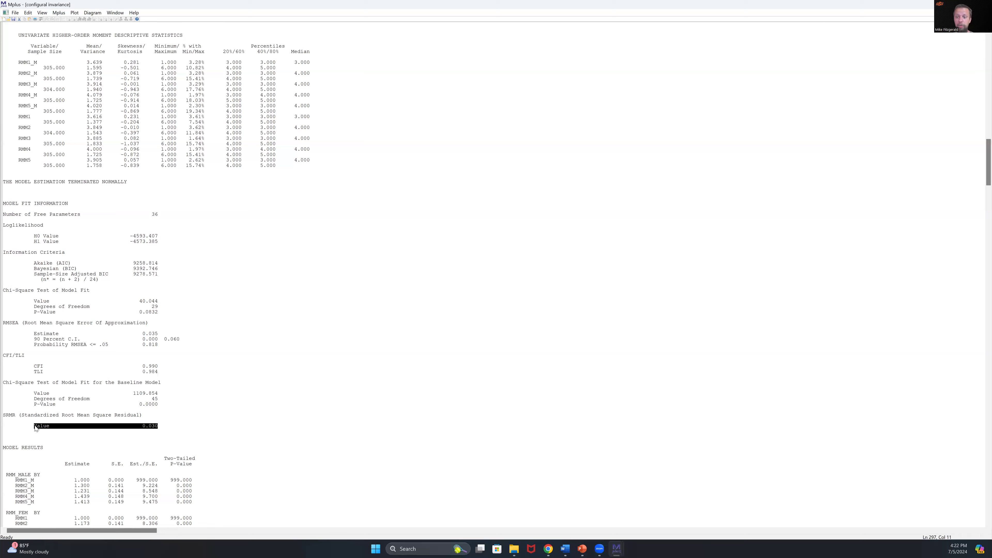
click(91, 432)
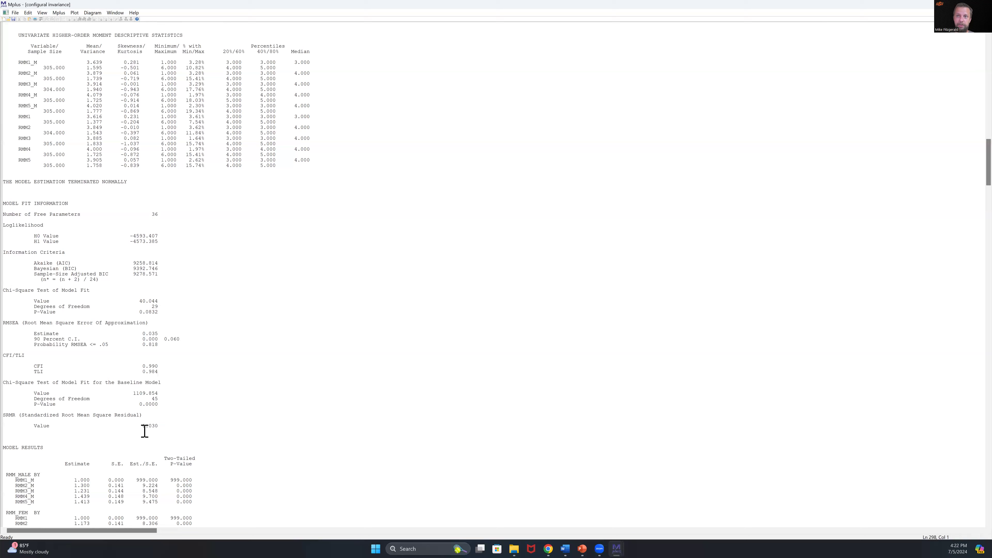
click(166, 426)
Highlight the whole model fit information block from Number of Free Parameters to the SRMR heading.
scroll(165, 426, down, 12)
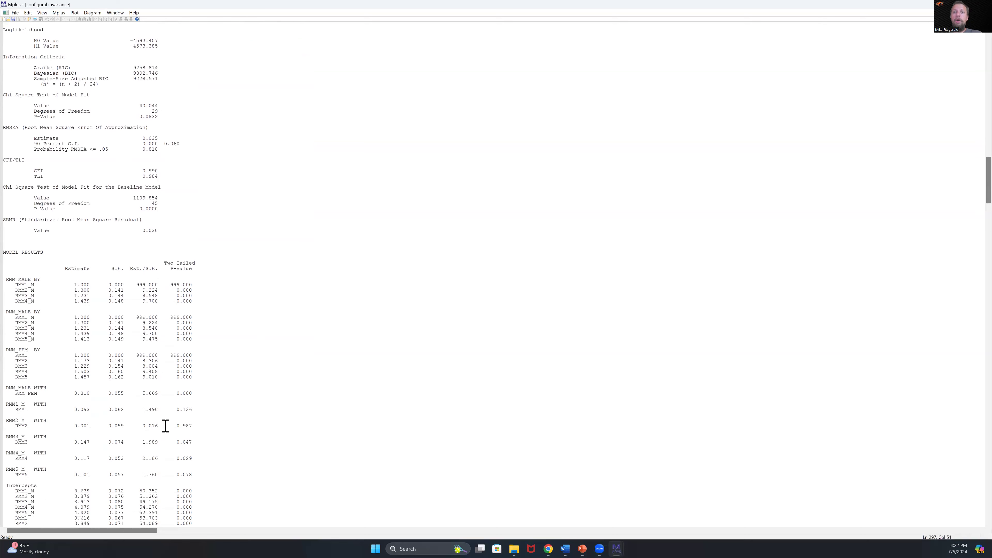
scroll(151, 193, up, 3)
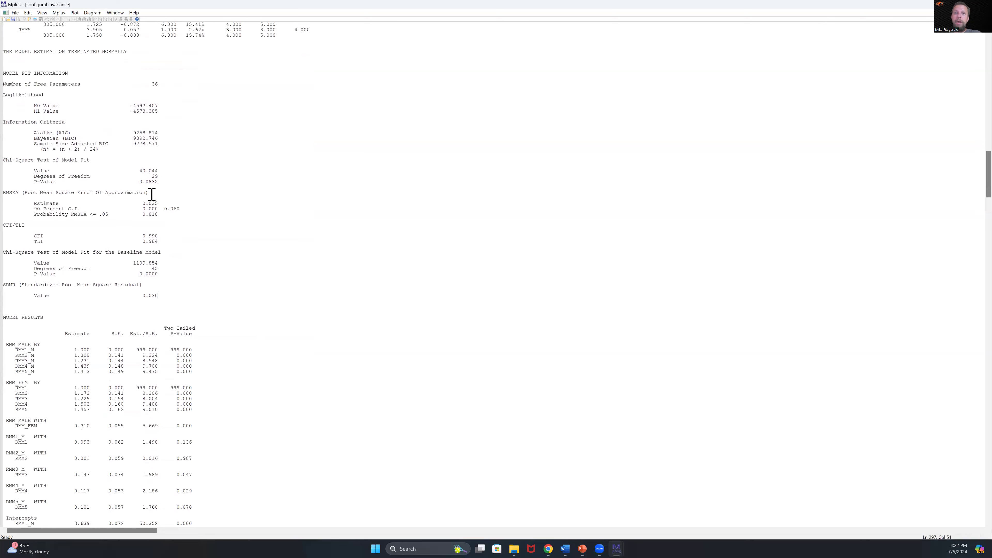
scroll(151, 335, down, 1)
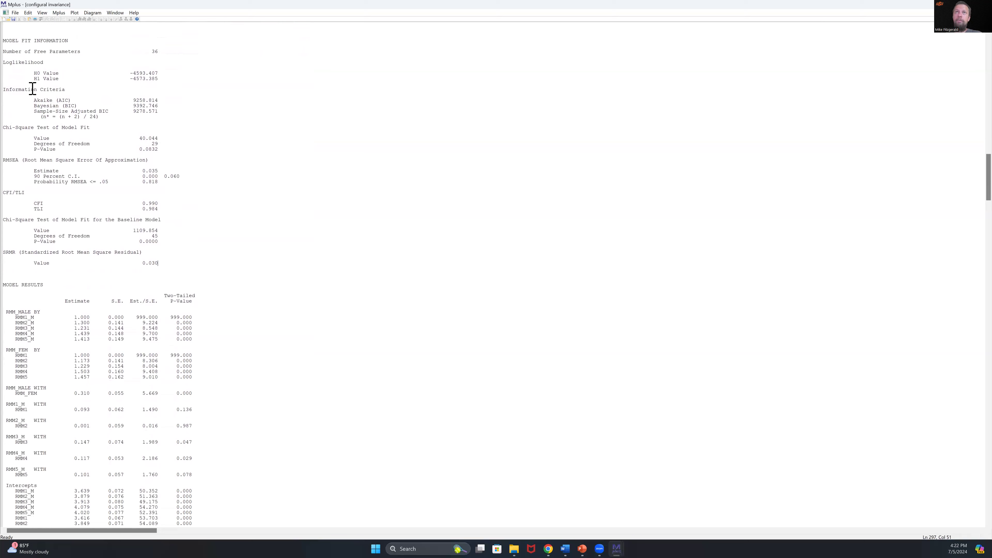
drag(9, 45, 168, 259)
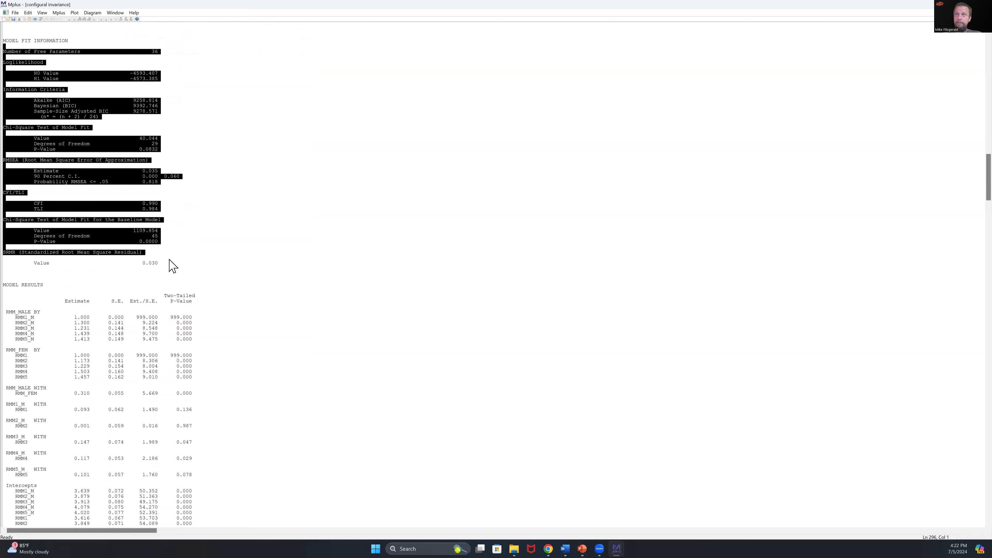
click(169, 259)
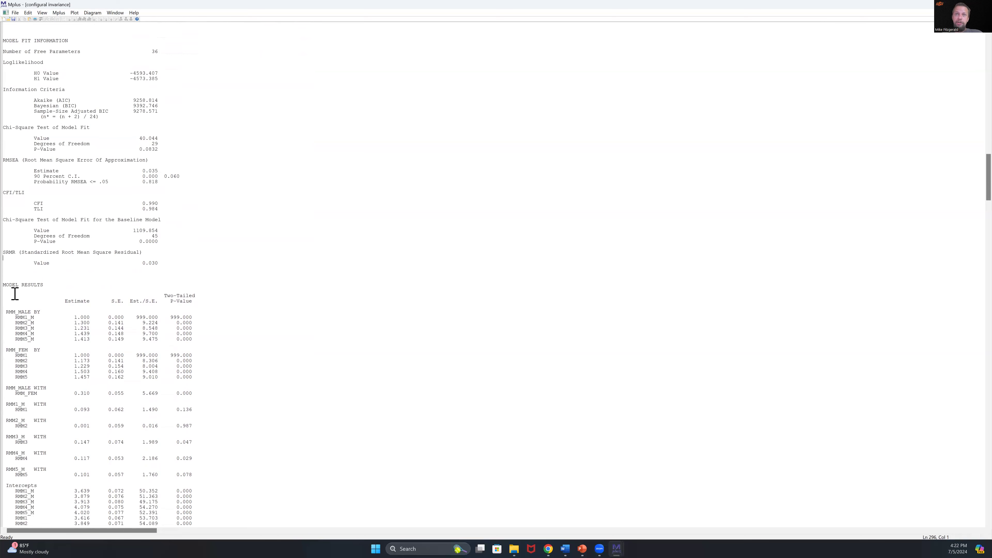
Highlight the RMM_MALE BY and RMM_FEM BY factor loadings under MODEL RESULTS for review.
drag(10, 312, 195, 381)
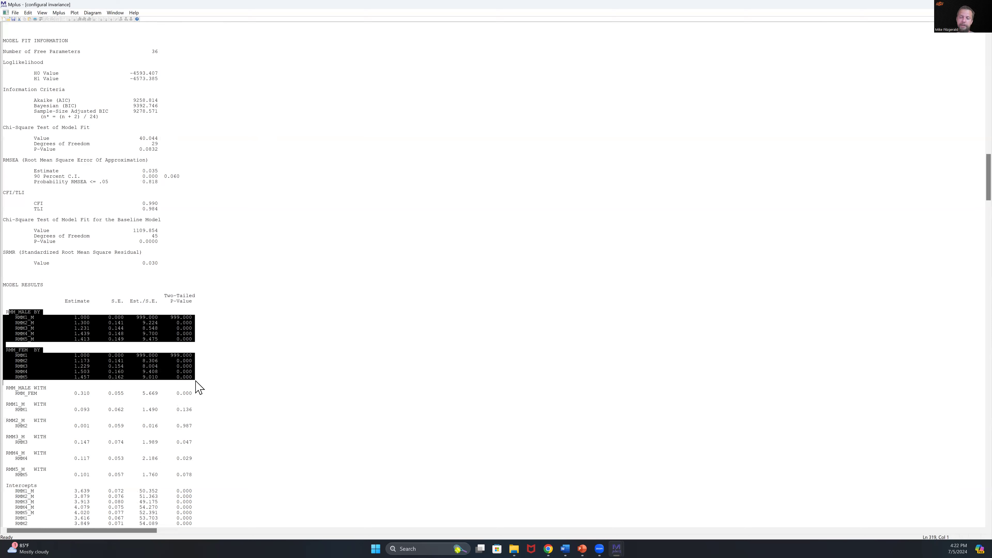
click(126, 351)
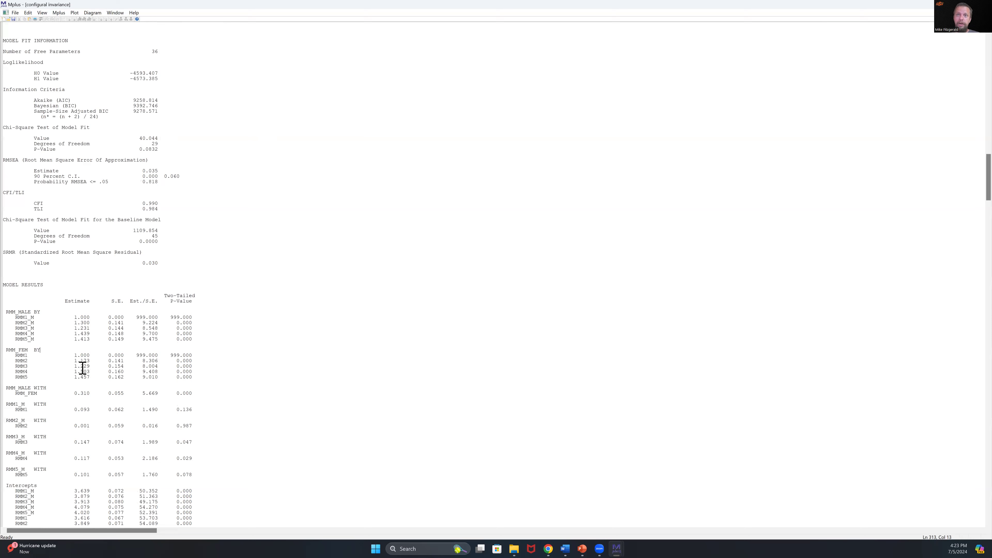
Change the RMM5 loading estimate under RMM_FEM BY to 2.157 in the output, and highlight that value and its item name.
click(84, 378)
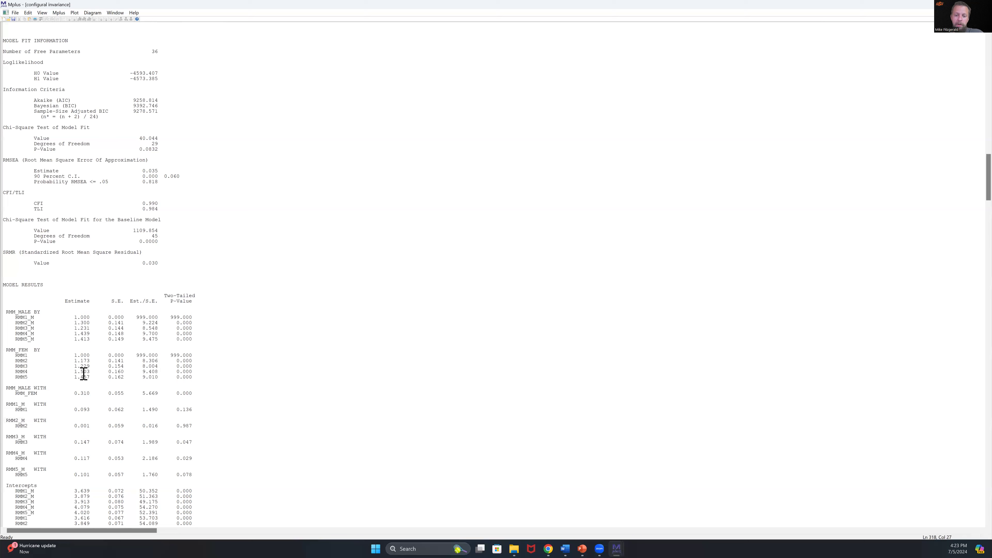
key(BackSpace)
key(BackSpace)
key(BackSpace)
text(2.1)
drag(71, 377, 91, 378)
click(17, 378)
drag(15, 378, 25, 377)
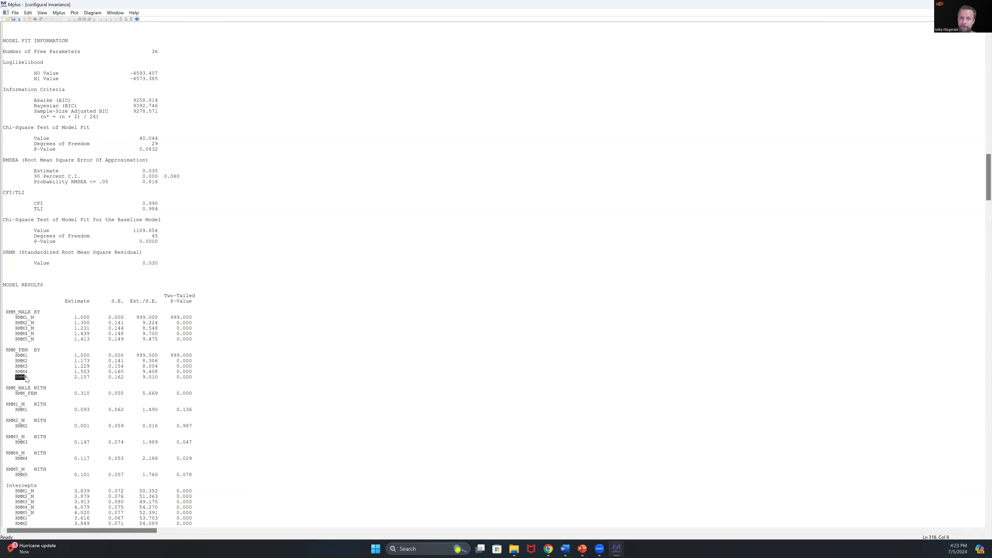
Undo the edits to the RMM5 loading estimate under RMM_FEM BY and restore the value 1.457.
key(ctrl+z)
key(ctrl+z)
key(ctrl+z)
key(ctrl+z)
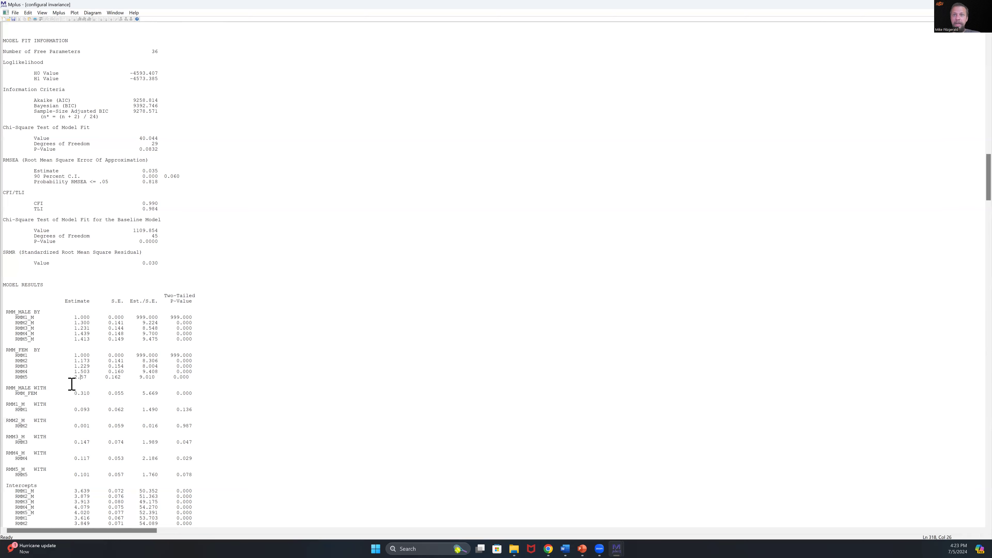
text(.4)
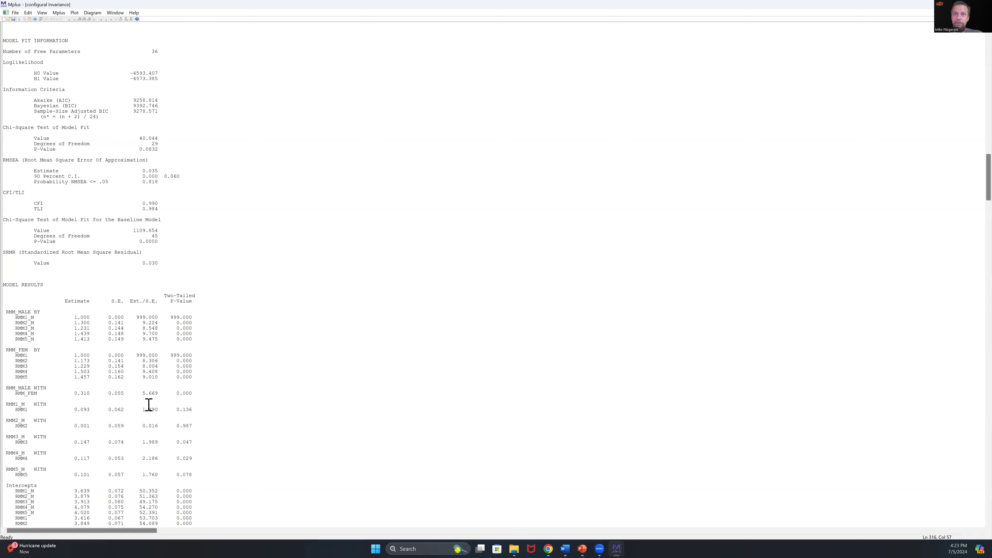
Compare the RMM_MALE and RMM_FEM unstandardized loadings with those under STDYX Standardization, highlighting each set.
drag(9, 313, 204, 372)
scroll(204, 372, down, 8)
click(213, 374)
scroll(214, 374, down, 13)
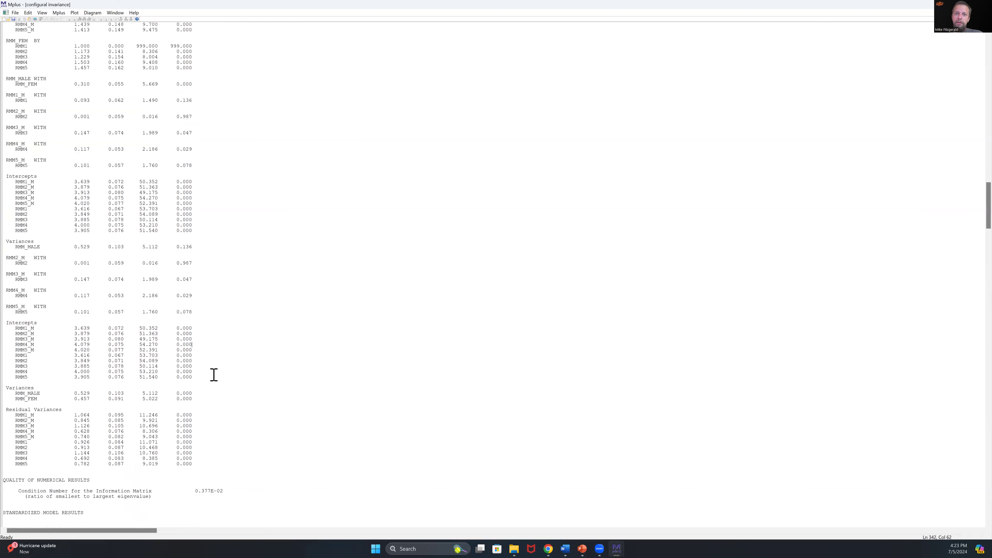
scroll(65, 364, down, 4)
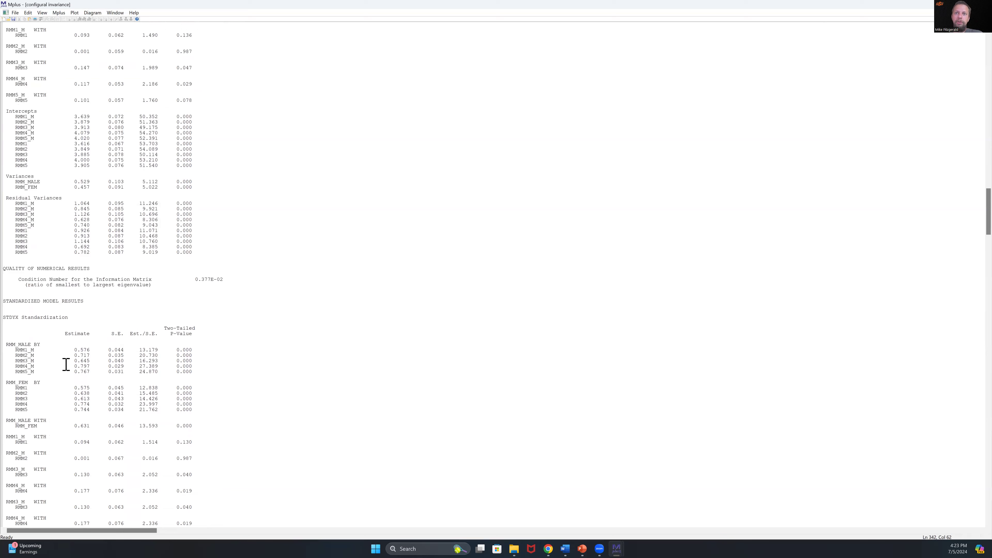
drag(6, 312, 201, 381)
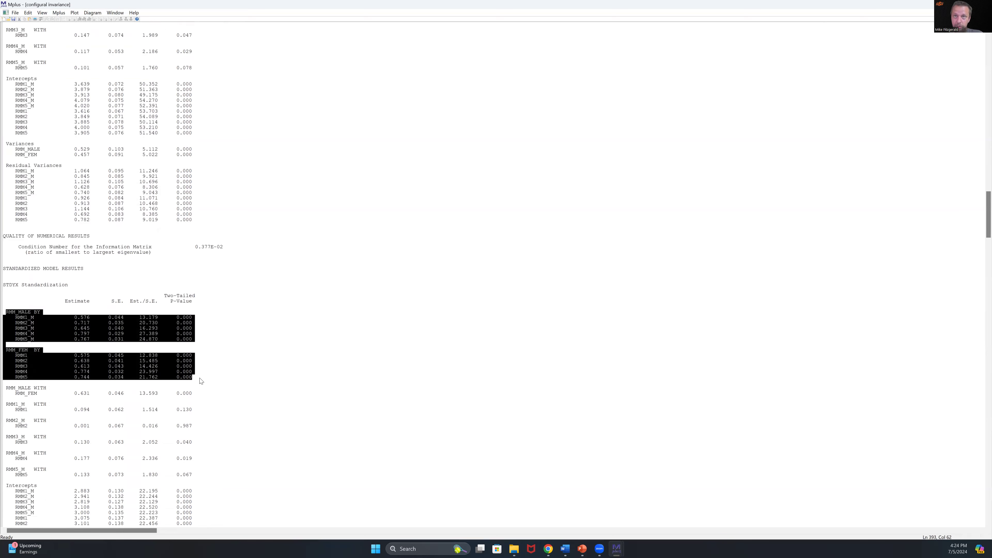
click(200, 381)
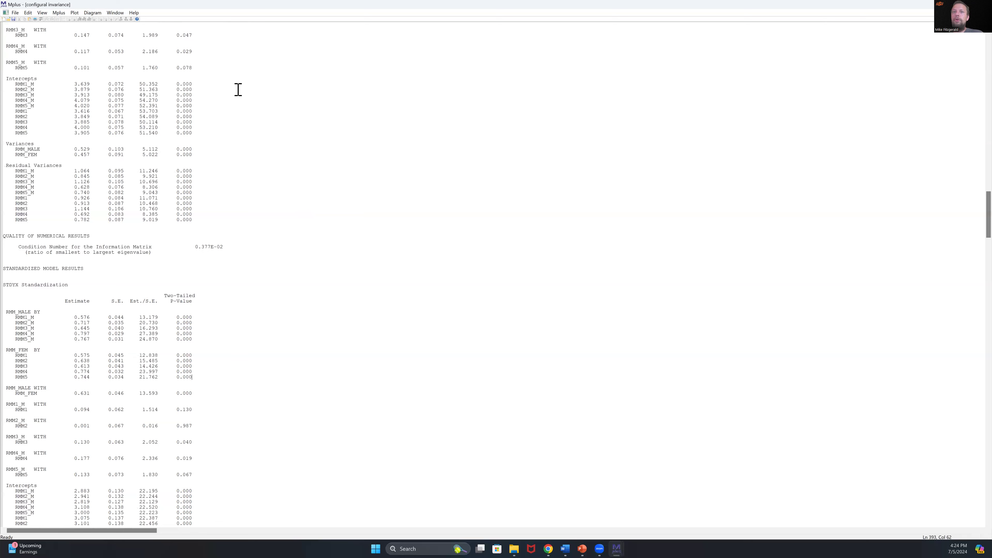
Find the residual output and highlight both Residuals for Correlations tables for review.
scroll(187, 265, down, 20)
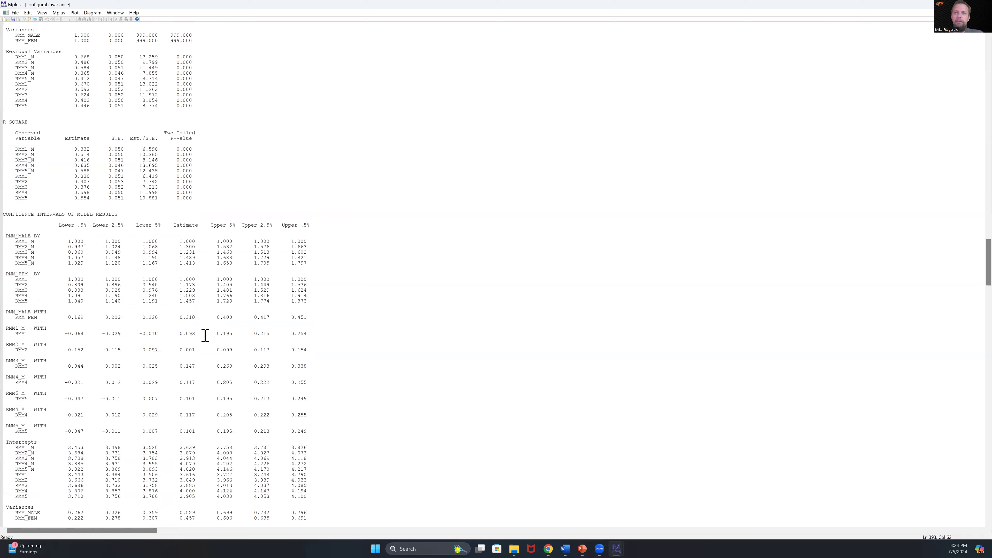
scroll(206, 335, down, 13)
scroll(206, 335, down, 20)
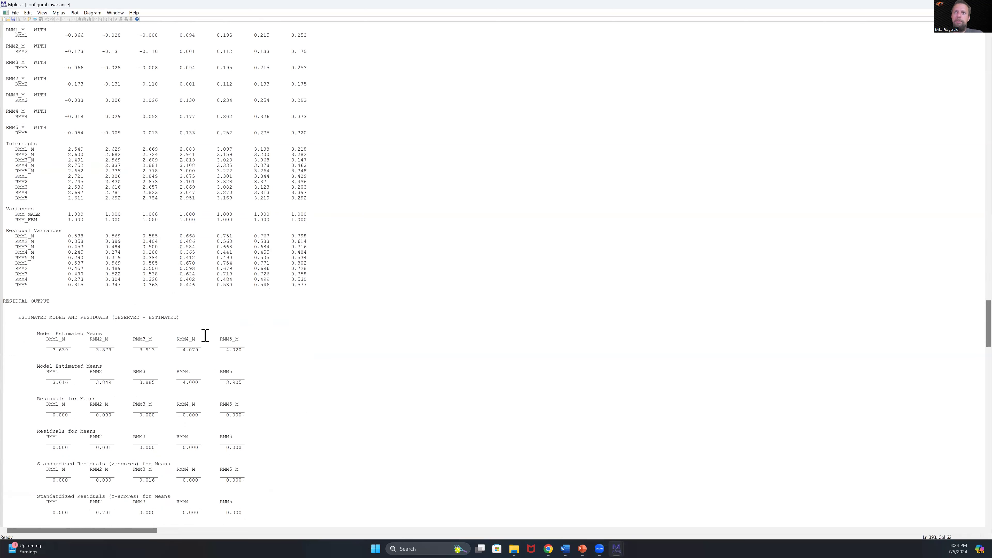
scroll(205, 335, down, 20)
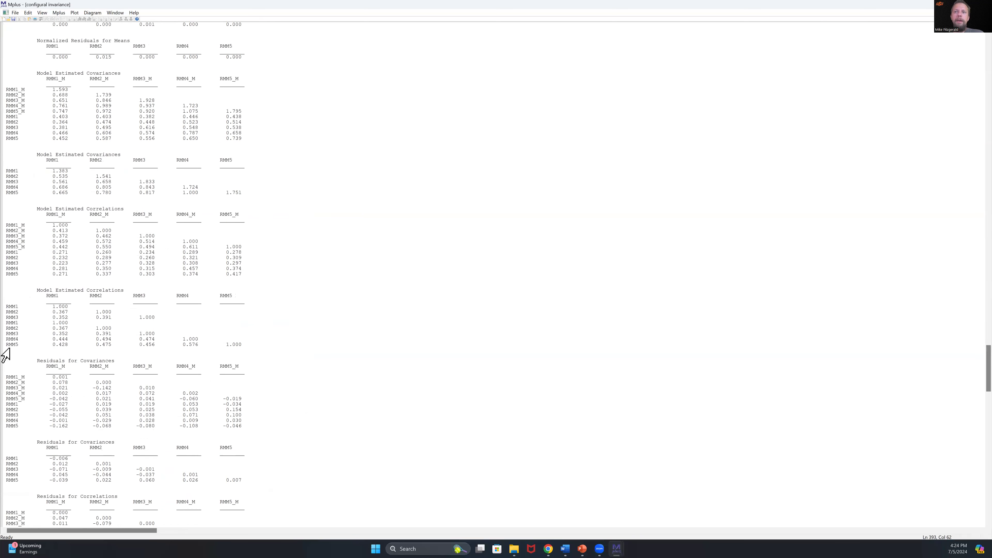
scroll(144, 365, down, 18)
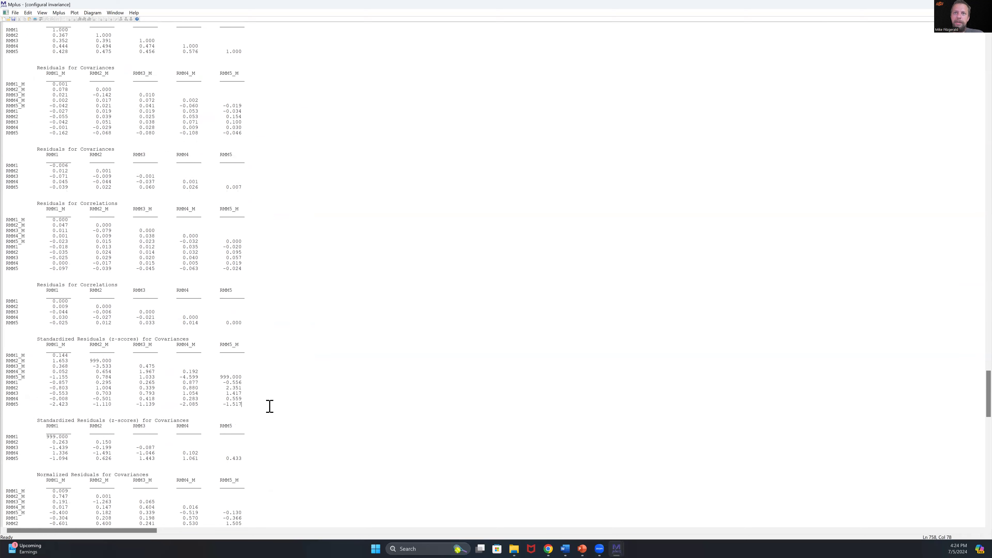
scroll(200, 293, up, 2)
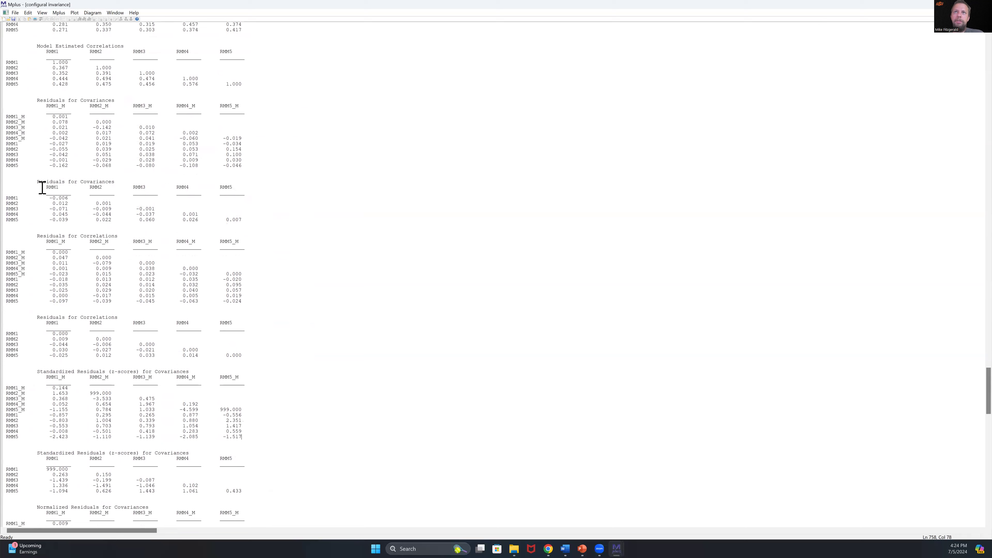
click(38, 236)
shift+click(192, 323)
shift+click(248, 356)
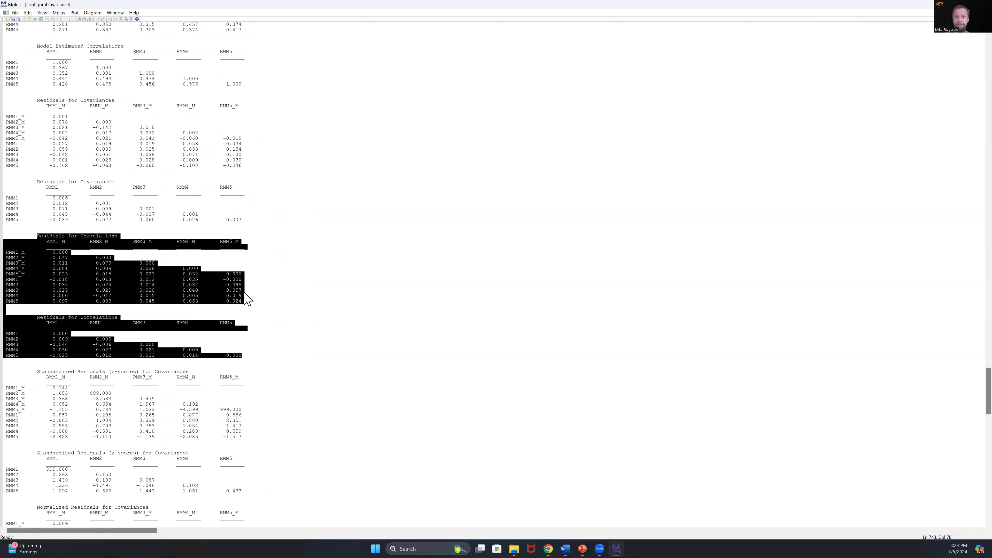
Highlight the two Standardized Residuals (z-scores) for Covariances tables for review.
click(228, 373)
drag(39, 373, 241, 488)
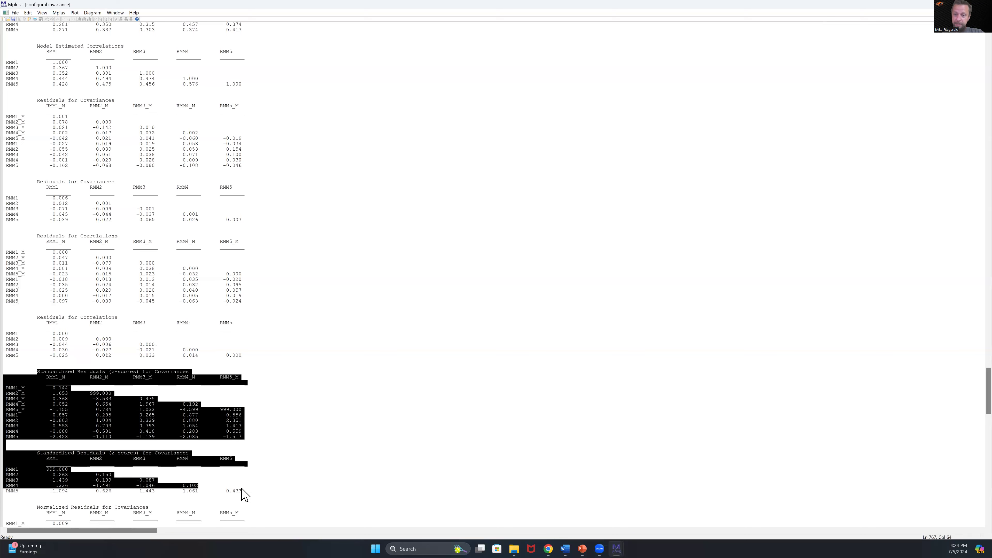
click(242, 488)
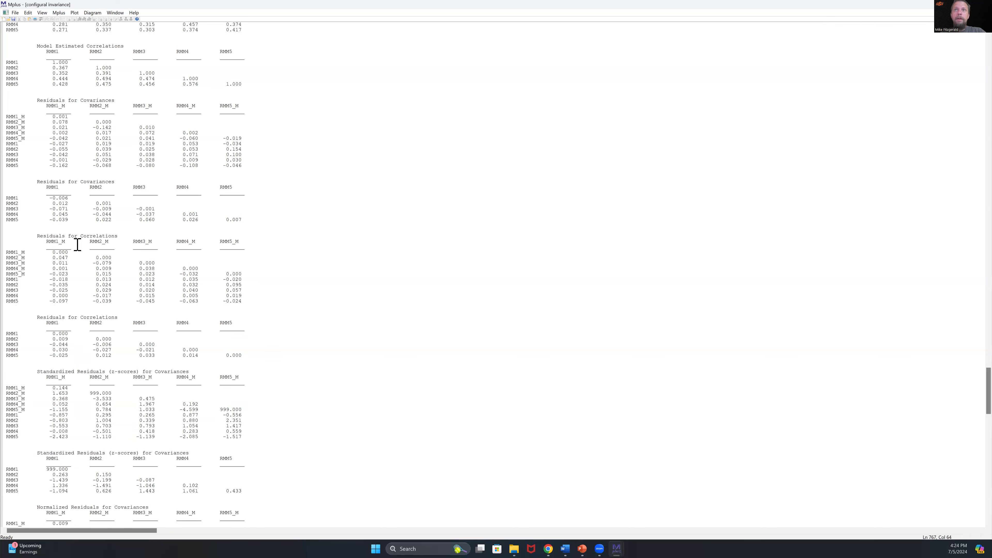
Examine individual correlation residuals in the RMM1_M column and on the RMM2_M and RMM3_M diagonal, plus RMM2_M's diagonal z-score.
double_click(68, 258)
double_click(68, 285)
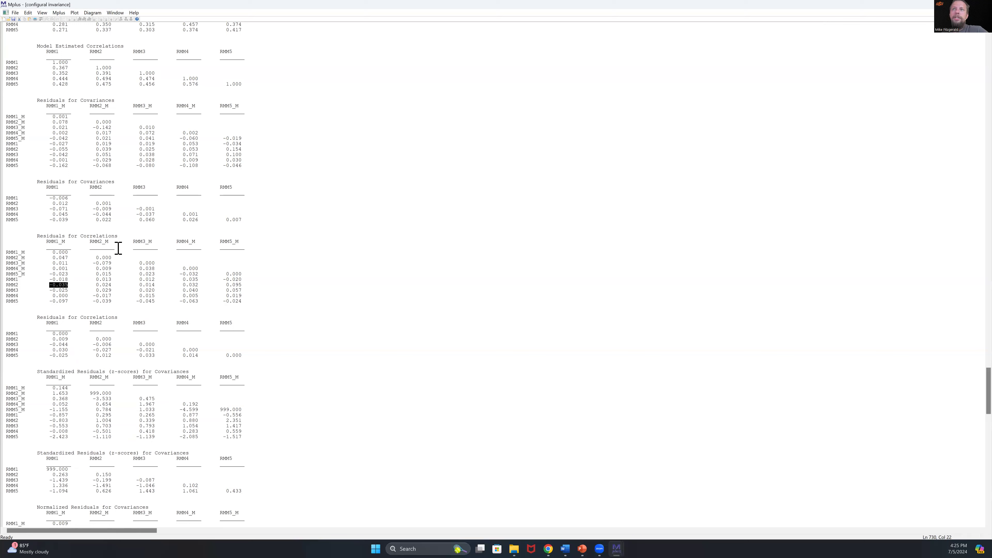
drag(90, 394, 116, 398)
drag(96, 258, 112, 258)
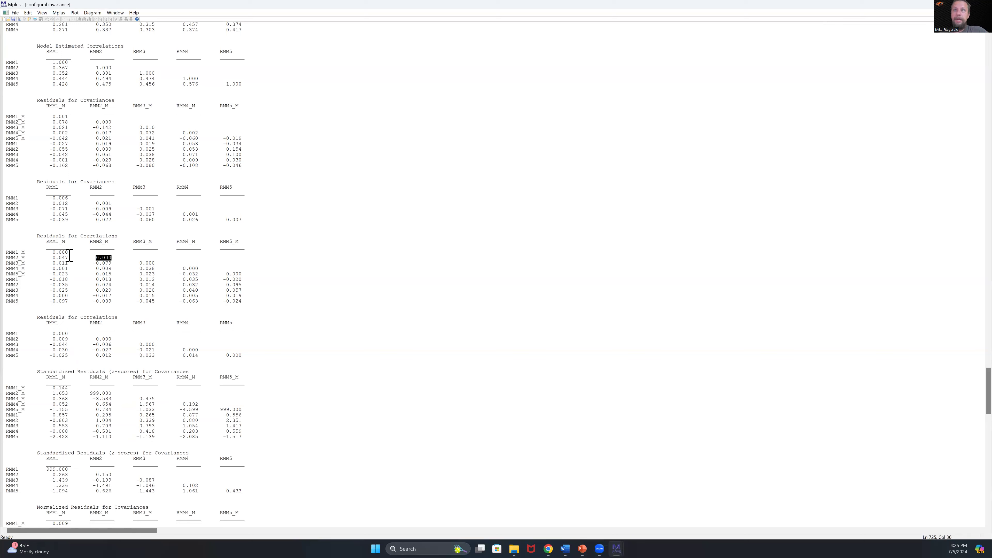
drag(24, 258, 3, 260)
click(104, 263)
drag(50, 253, 166, 269)
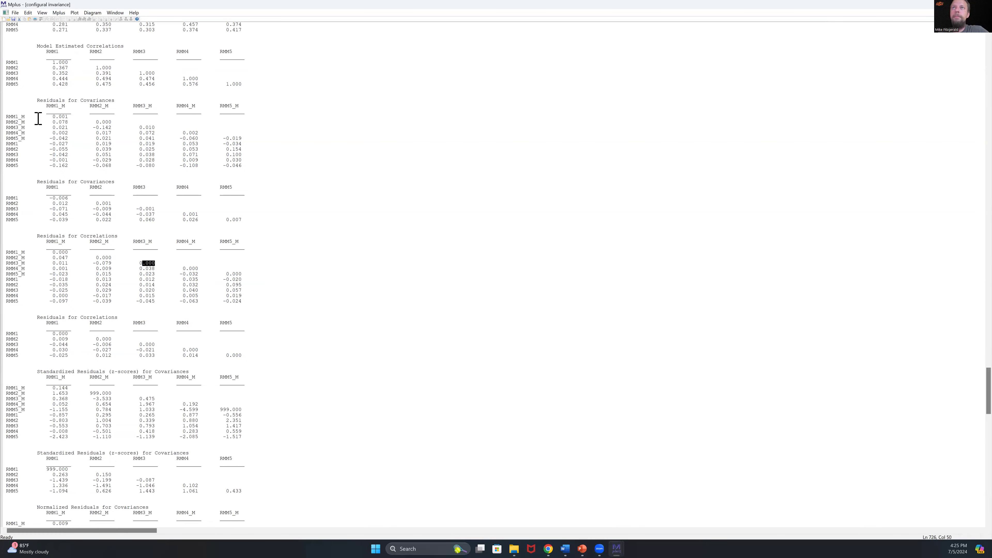
Highlight RMM2_M's diagonal entry and column heading in the first Residuals for Covariances table.
drag(97, 122, 120, 124)
drag(90, 105, 116, 106)
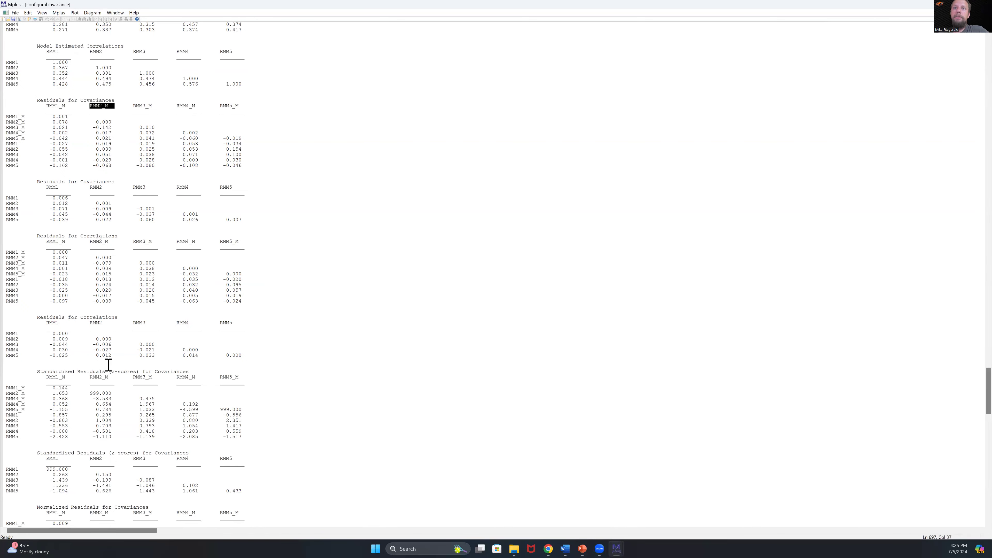
Highlight RMM2_M's diagonal z-score and the entries of both Standardized Residuals (z-scores) for Covariances tables for review.
drag(93, 392, 114, 392)
click(115, 392)
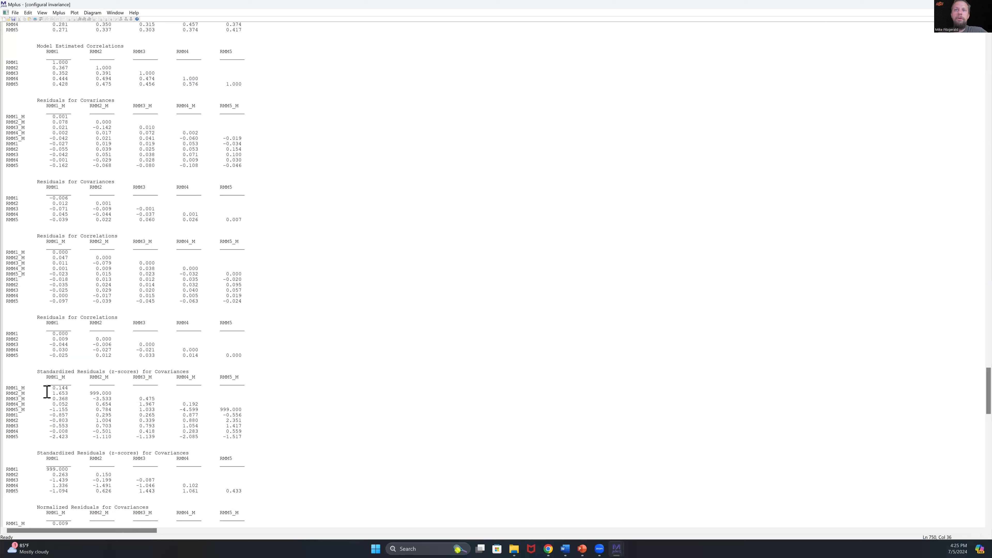
scroll(46, 391, down, 2)
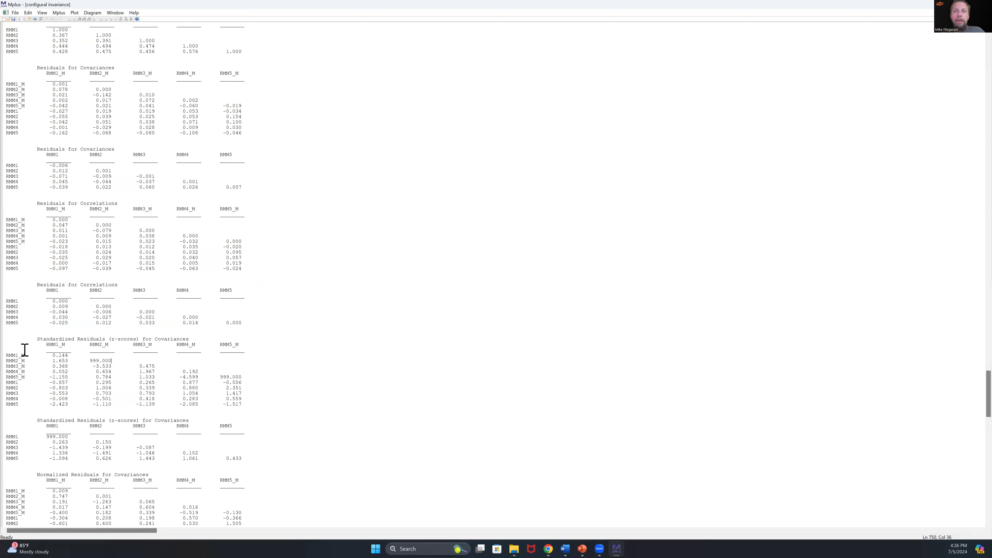
drag(9, 356, 252, 460)
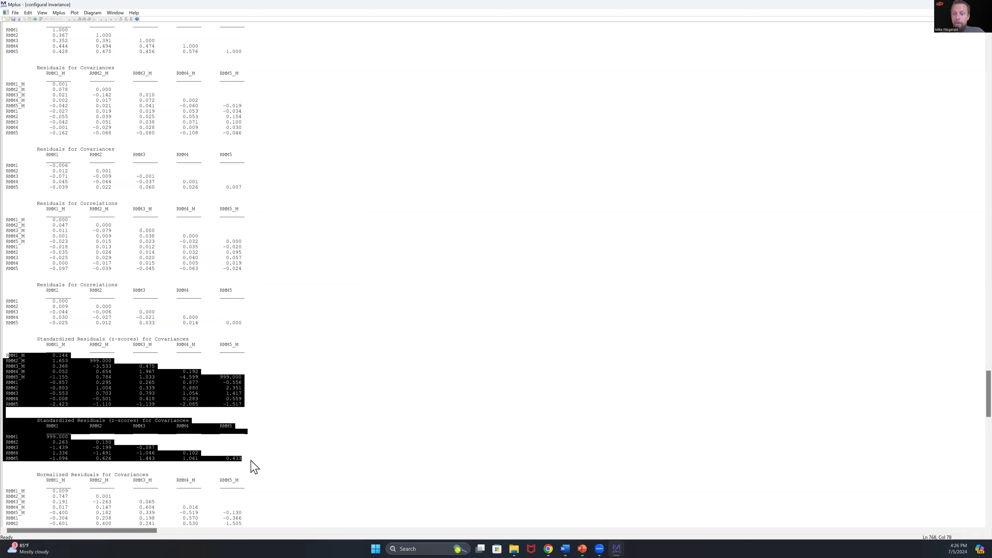
click(254, 443)
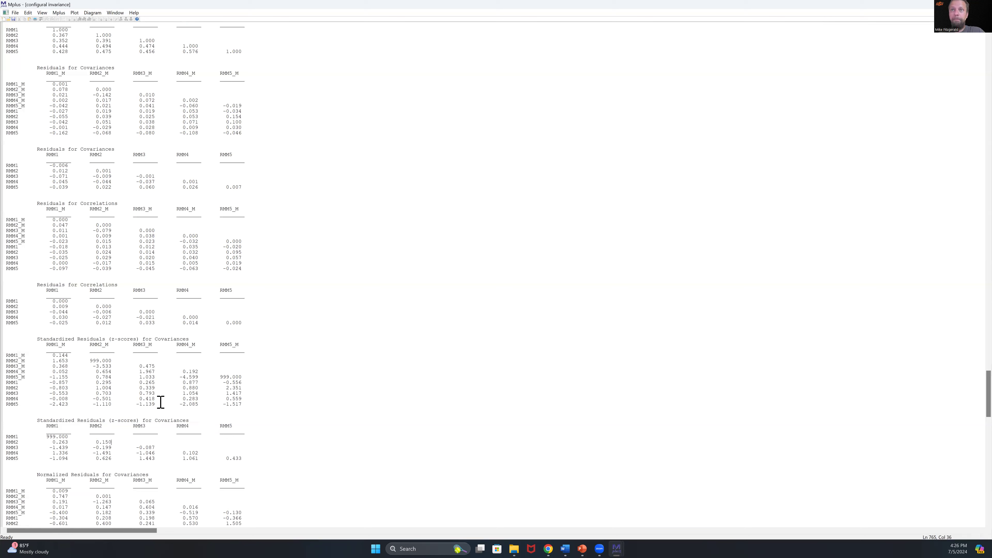
Examine the z-score for RMM5 with RMM1_M and highlight the matching entry in the first Residuals for Correlations table.
click(62, 360)
scroll(62, 360, down, 2)
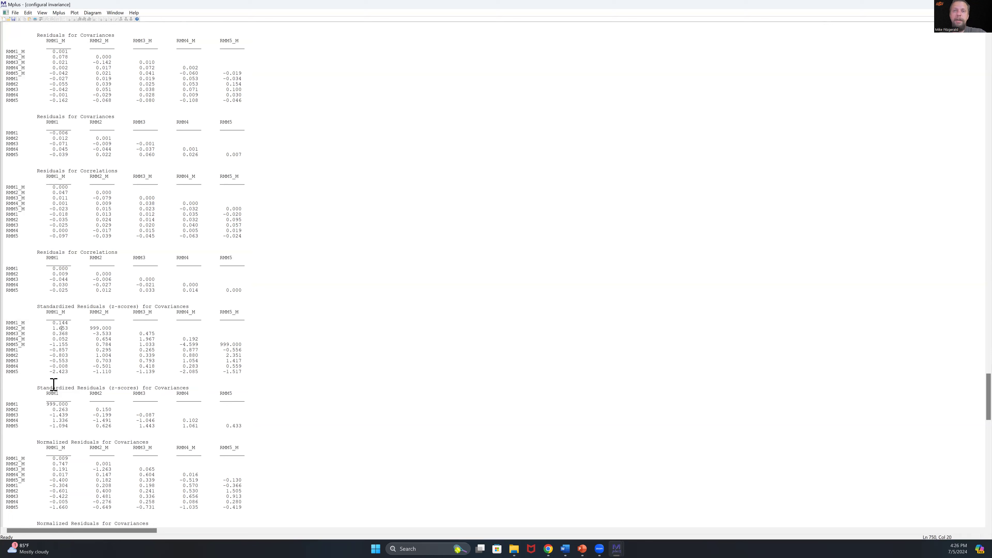
drag(49, 372, 72, 373)
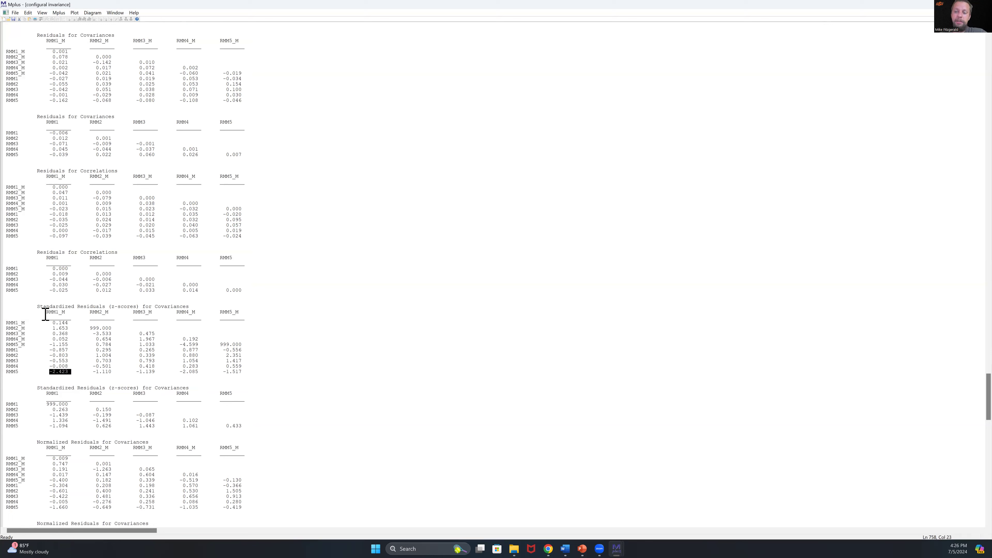
drag(46, 312, 65, 313)
click(62, 366)
drag(51, 371, 77, 374)
click(59, 376)
drag(47, 372, 68, 374)
click(93, 350)
drag(49, 235, 72, 236)
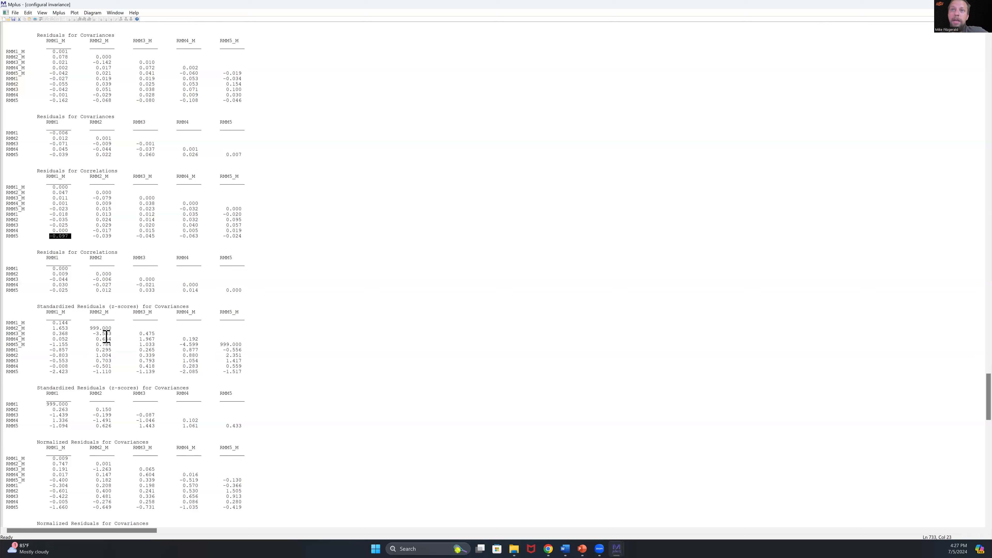
Compare the z-score for RMM3_M with RMM2_M against the same pair's correlation residual.
drag(93, 333, 113, 334)
click(97, 198)
double_click(97, 198)
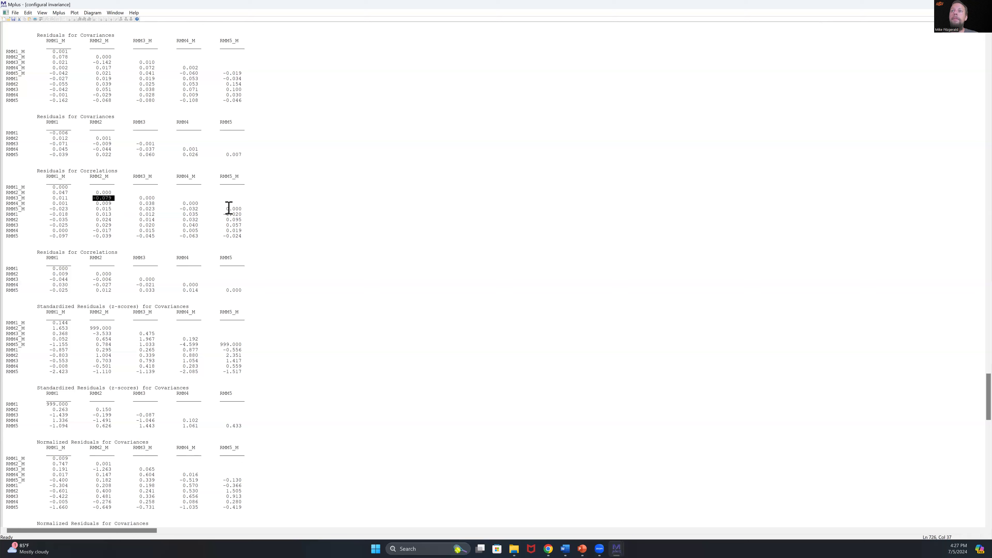
Examine the z-score for RMM5_M with RMM4_M alongside the correlation residuals in the RMM4_M column.
click(181, 345)
shift+click(206, 344)
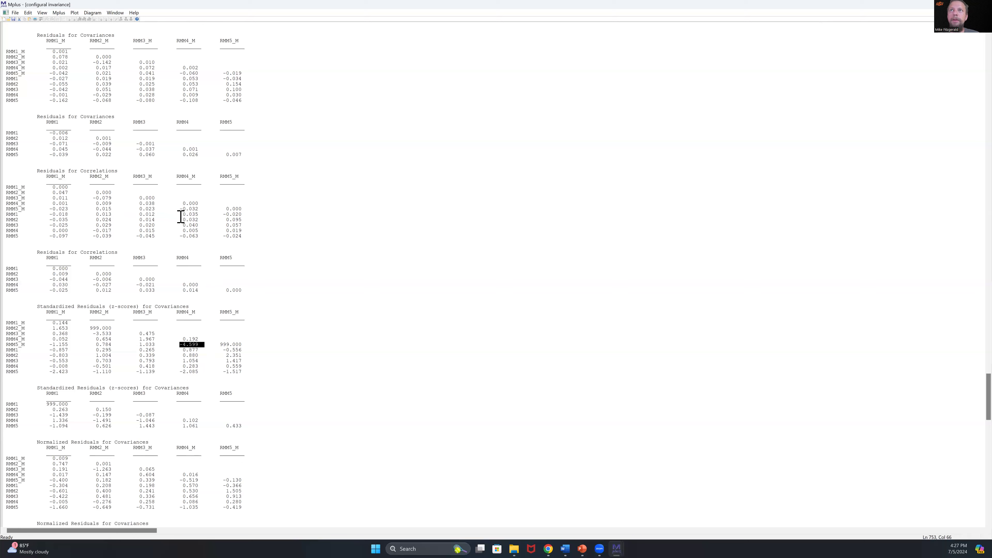
drag(180, 214, 206, 213)
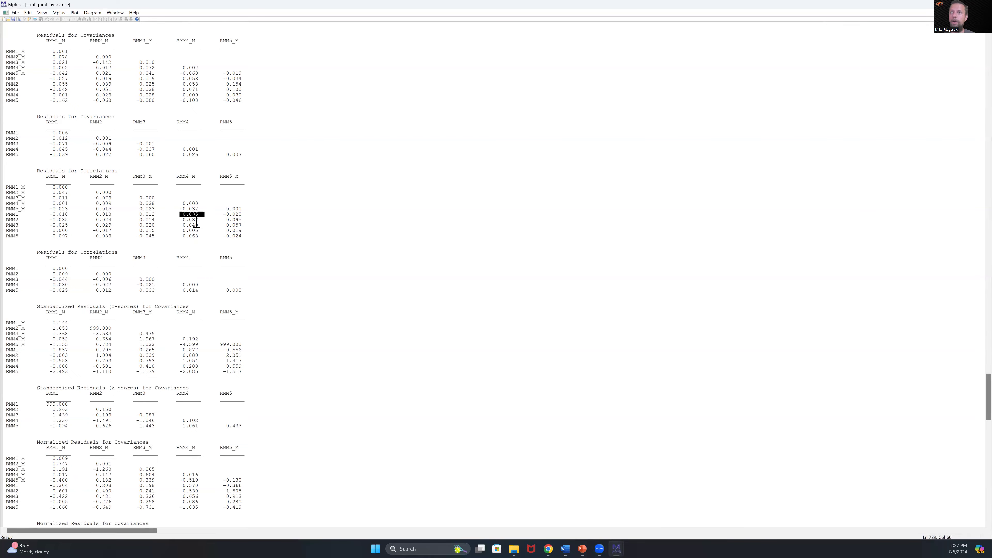
drag(180, 345, 199, 346)
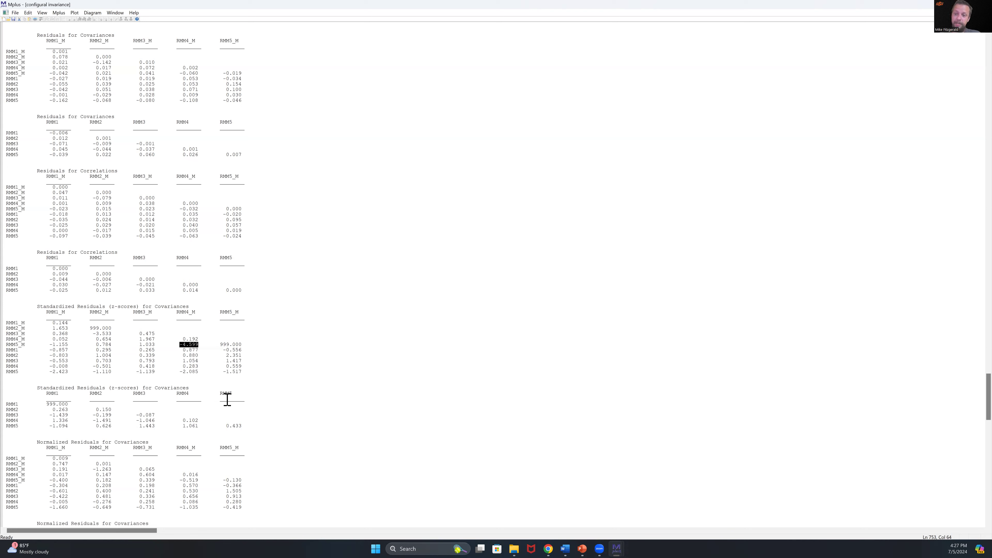
click(251, 421)
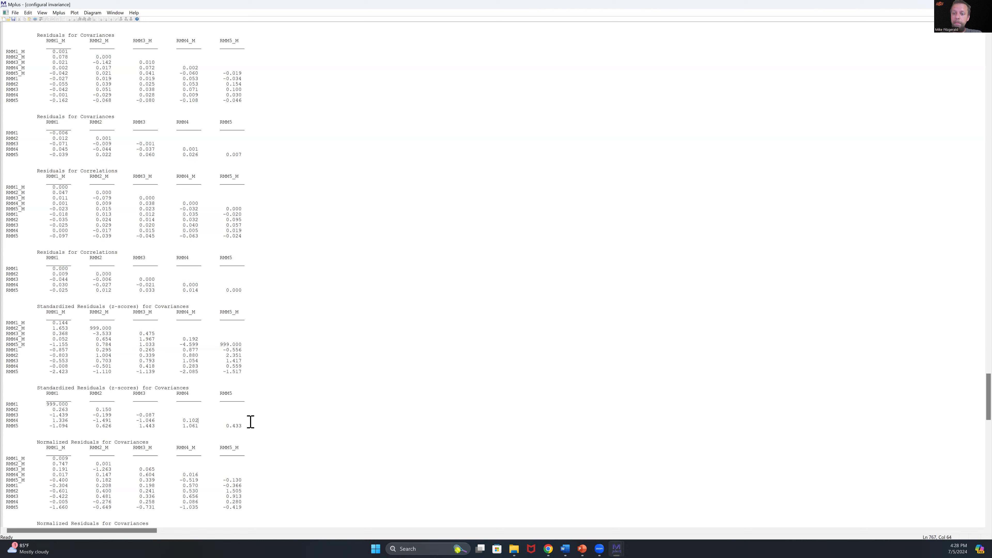
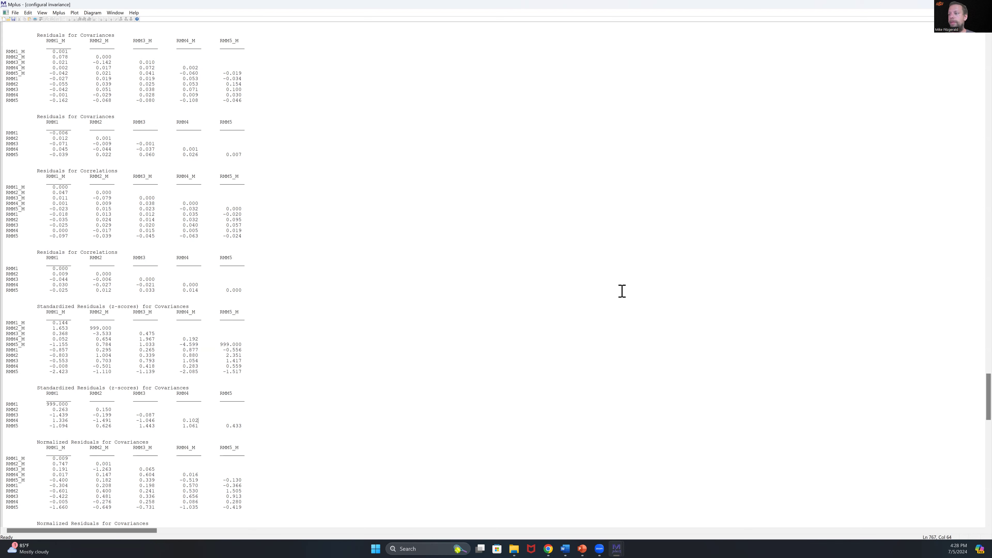
Bring up the Metric Invariance input file and highlight its syntax from the title through the !Males comment.
mouse_move(617, 546)
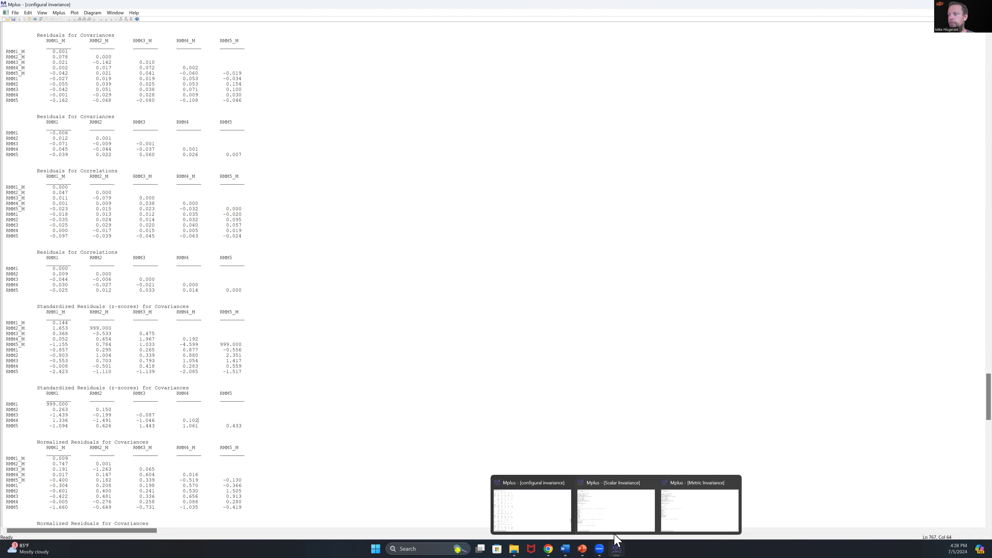
click(691, 519)
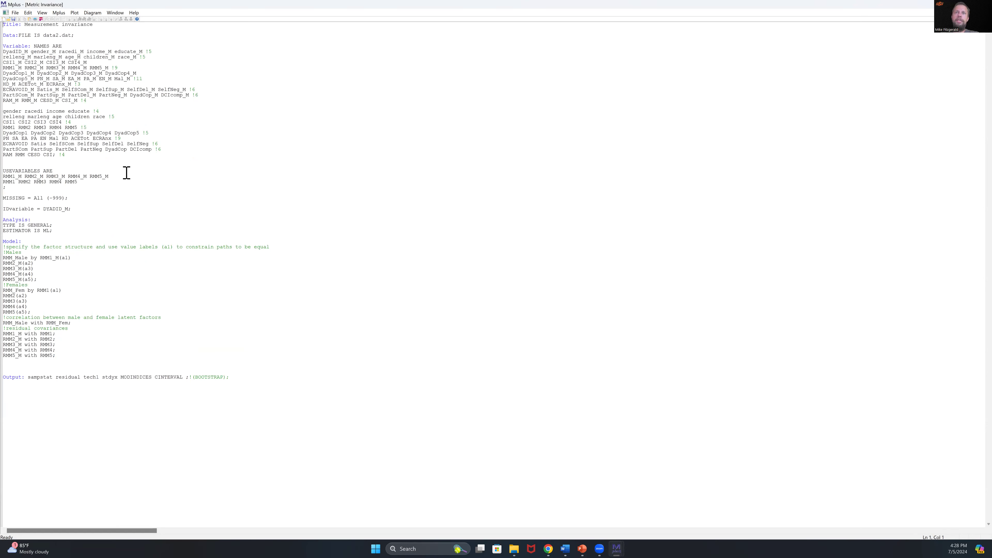
drag(27, 252, 3, 25)
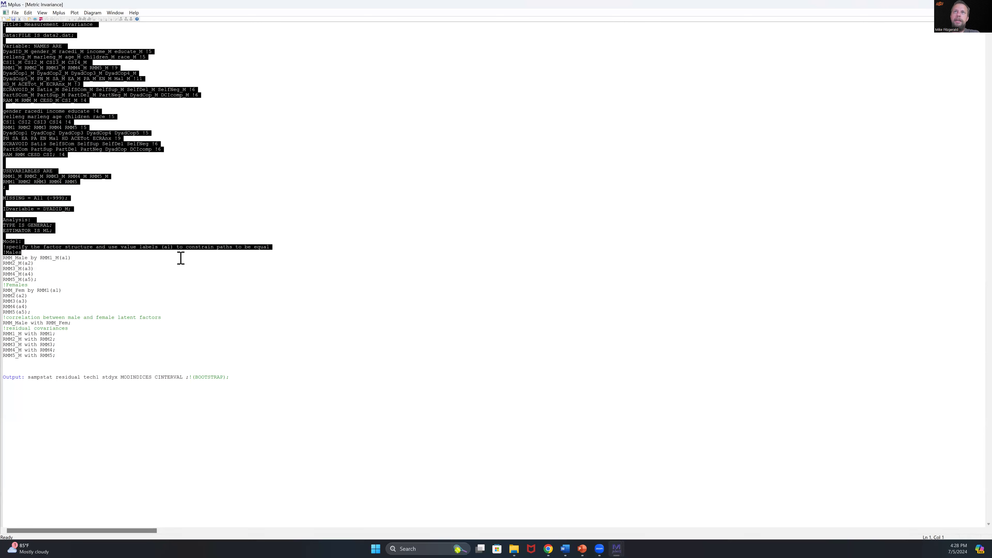
click(115, 268)
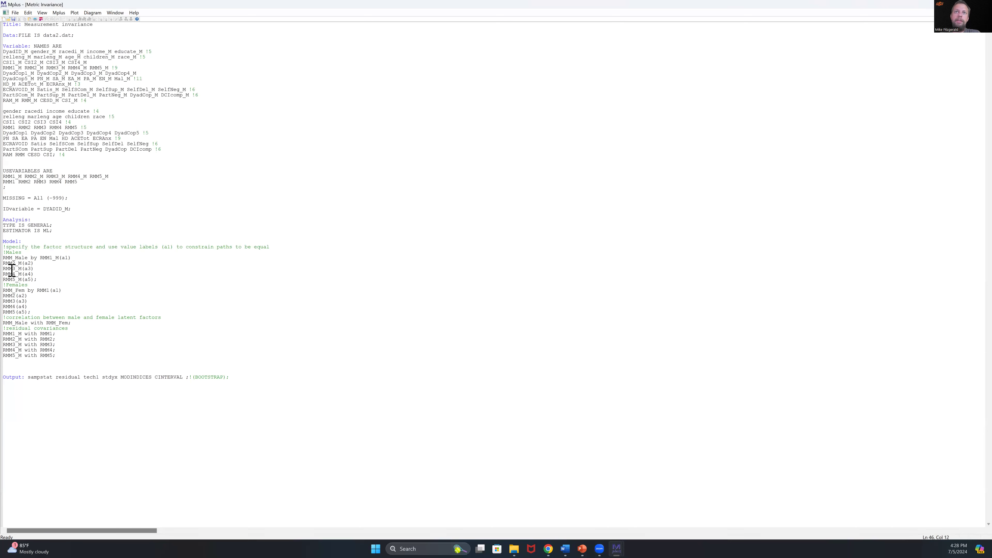
Highlight the labelled male and female factor loading statements in the Model section, then the RMM1_M(a1) indicator.
drag(8, 258, 65, 312)
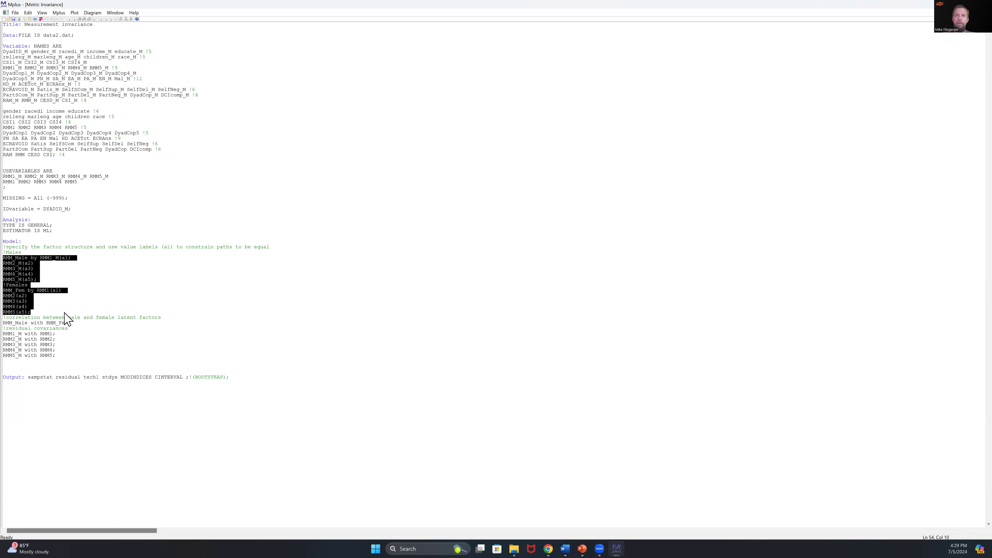
click(64, 313)
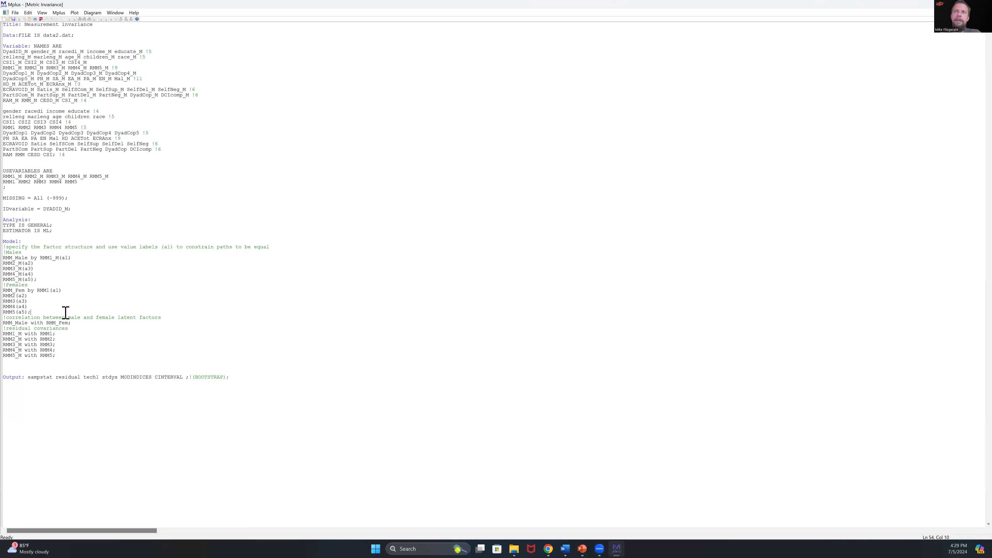
click(62, 253)
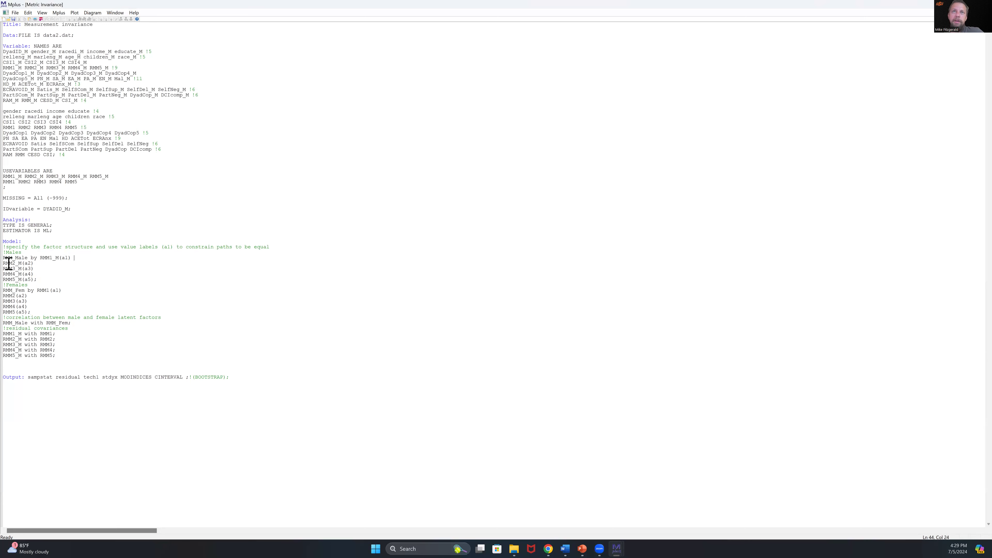
click(44, 258)
drag(40, 258, 73, 258)
click(73, 258)
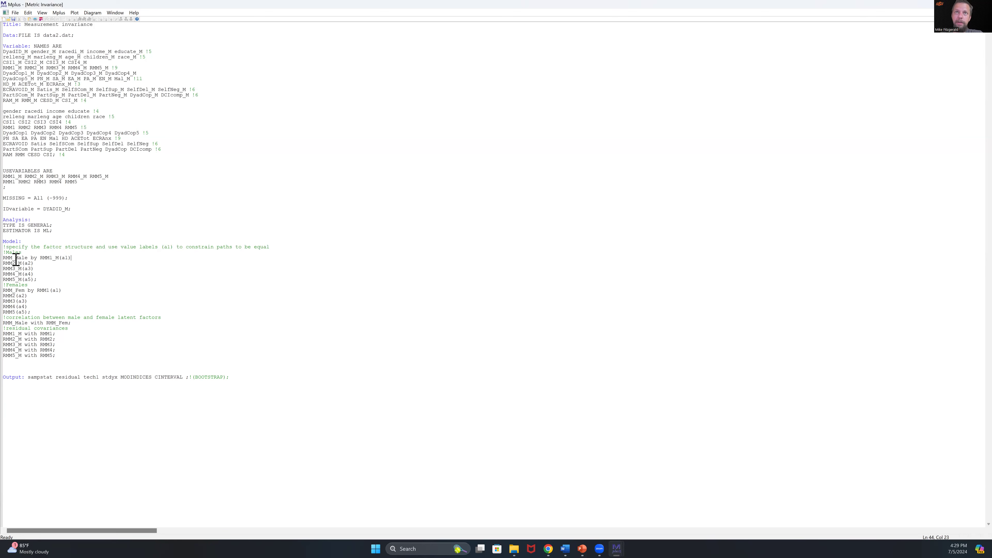
Highlight the RMM_Fem loading lines labelled a1 to a5, then the RMM_Male by RMM1_M(a1) line.
drag(5, 258, 36, 314)
click(40, 279)
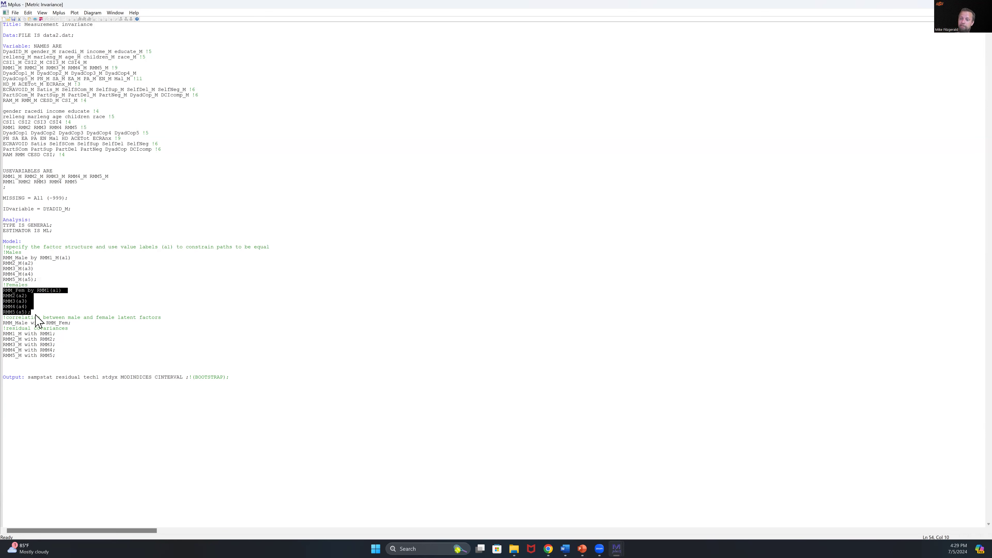
click(57, 272)
click(74, 258)
shift+click(4, 258)
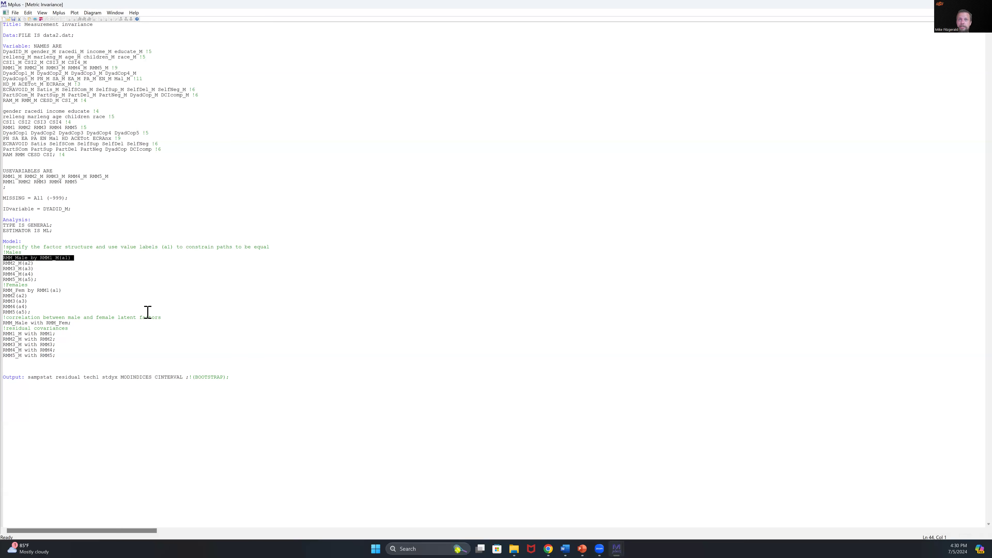
Highlight the male indicators RMM3_M(a3) through RMM5_M(a5), then RMM1_M(a1) and RMM2_M(a2).
click(50, 285)
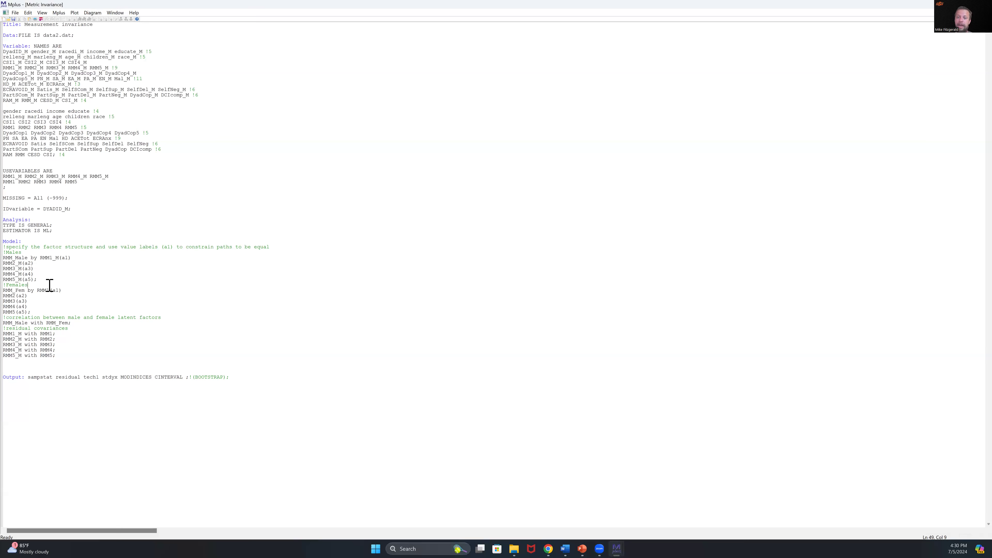
drag(39, 280, 3, 271)
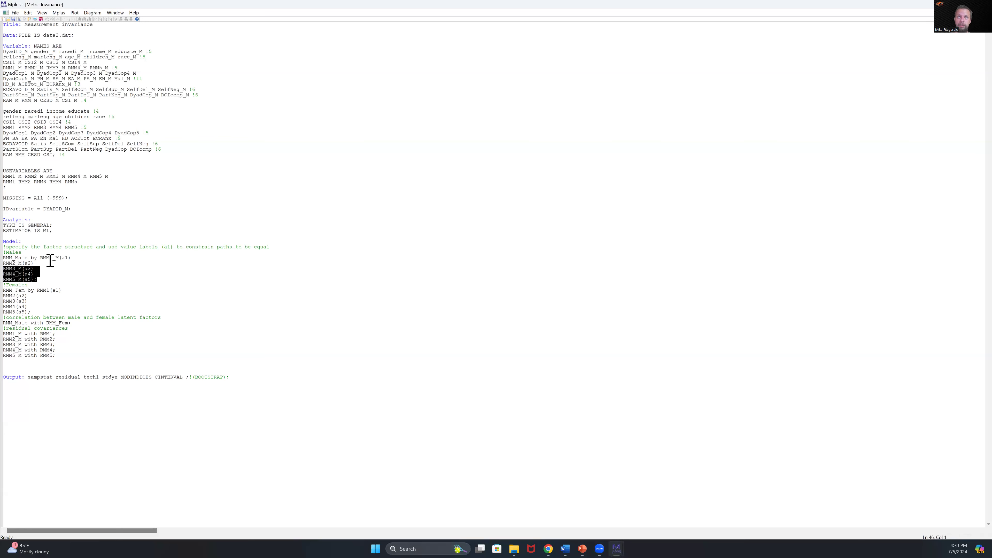
drag(40, 258, 42, 264)
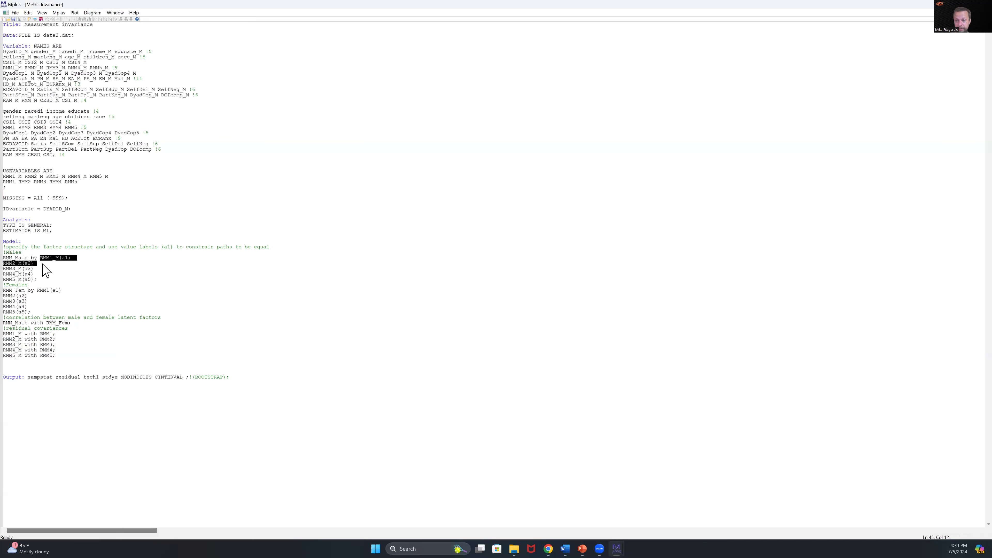
click(91, 295)
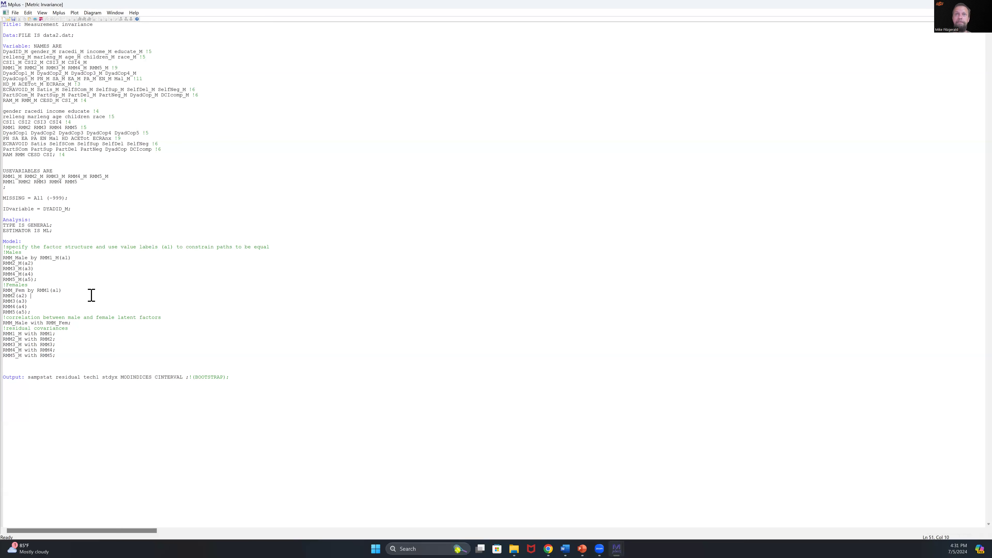
Review the a1 label on RMM1_M and highlight the whole RMM_Male by RMM1_M(a1) line.
click(46, 307)
double_click(64, 258)
click(34, 263)
drag(74, 259, 43, 258)
click(73, 261)
click(66, 259)
drag(72, 258, 9, 258)
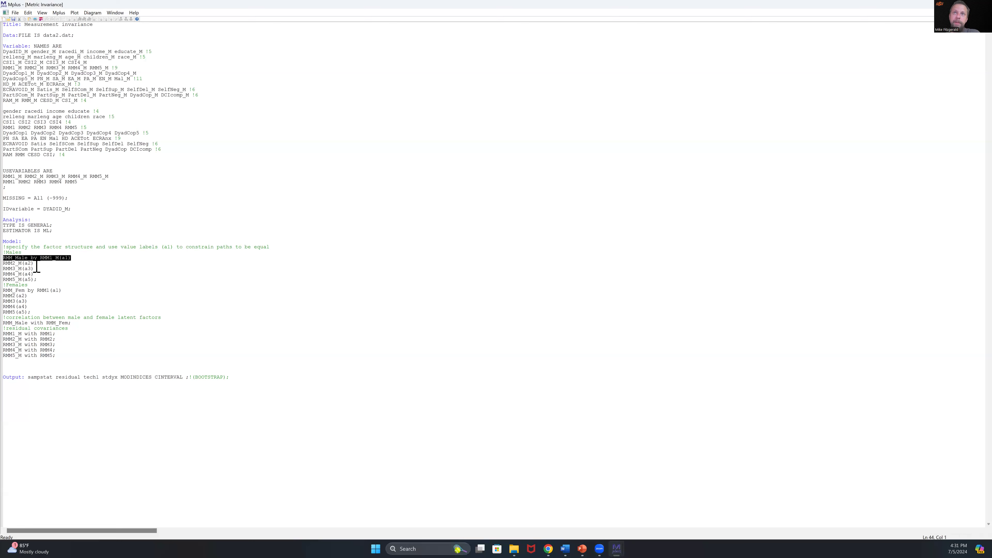
Compare the male and female loading labels by highlighting RMM2(a2), the RMM1_M and RMM2_M entries, and RMM4(a4).
drag(66, 292, 5, 305)
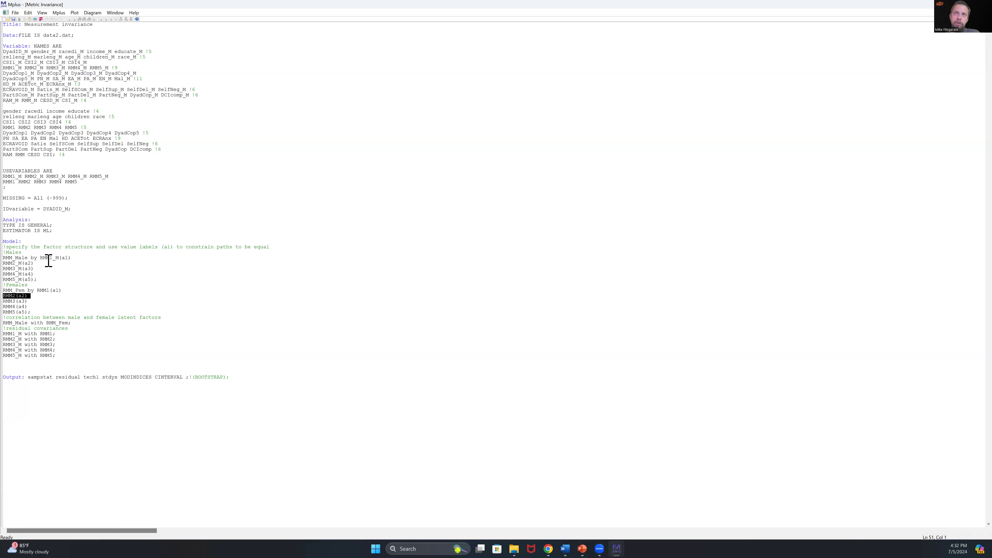
drag(46, 258, 9, 270)
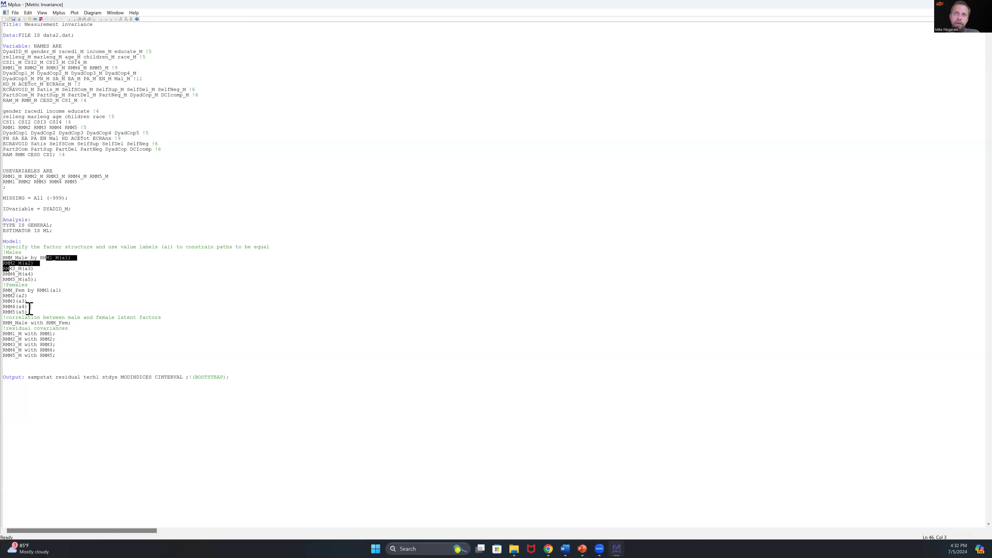
drag(29, 306, 15, 307)
click(69, 286)
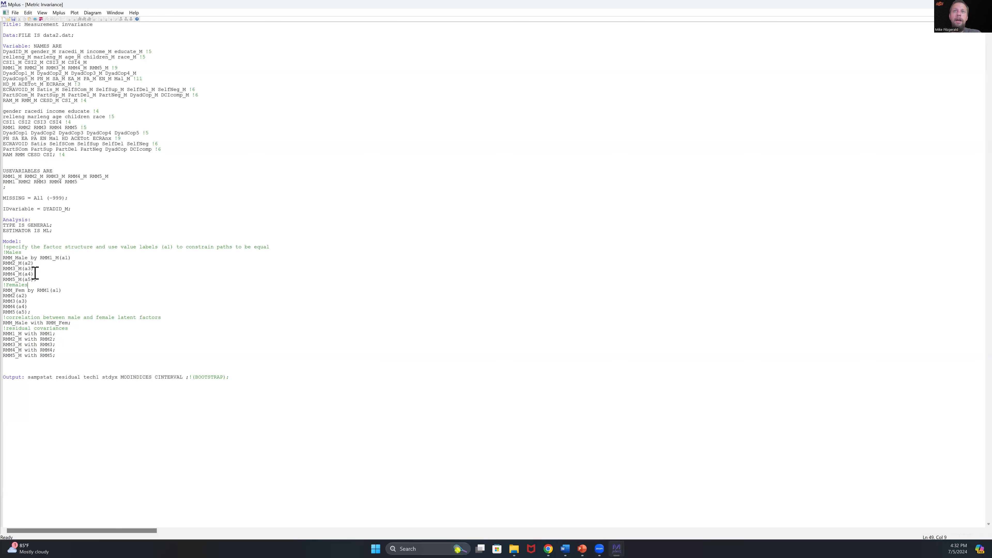
Try the label a1 on RMM2_M, compare it with RMM1_M and RMM1, and restore the label to a2.
click(31, 262)
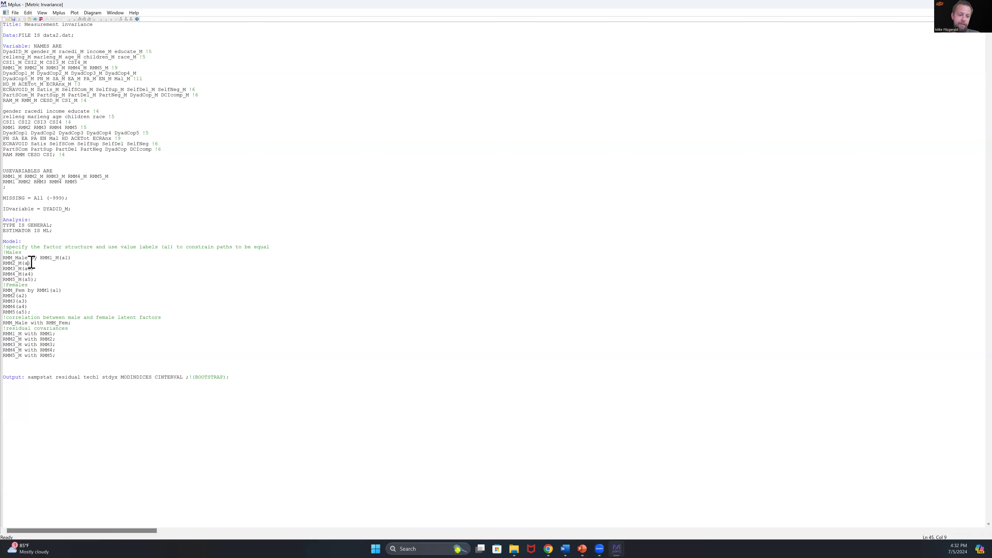
click(117, 275)
drag(34, 263, 76, 259)
drag(38, 292, 63, 292)
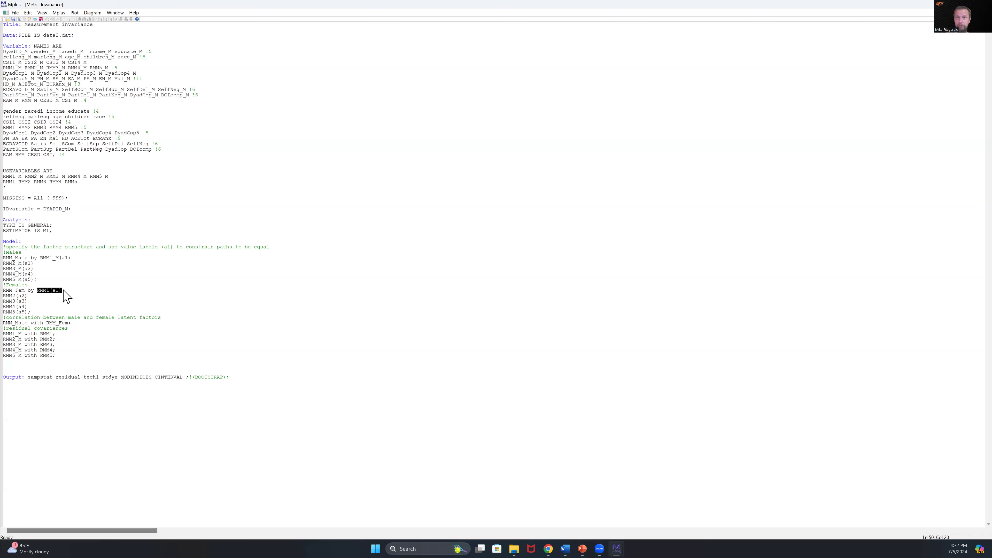
click(29, 264)
text(2)
Highlight the male-female latent factor correlation and the residual covariance statements in the Model section for review.
click(35, 280)
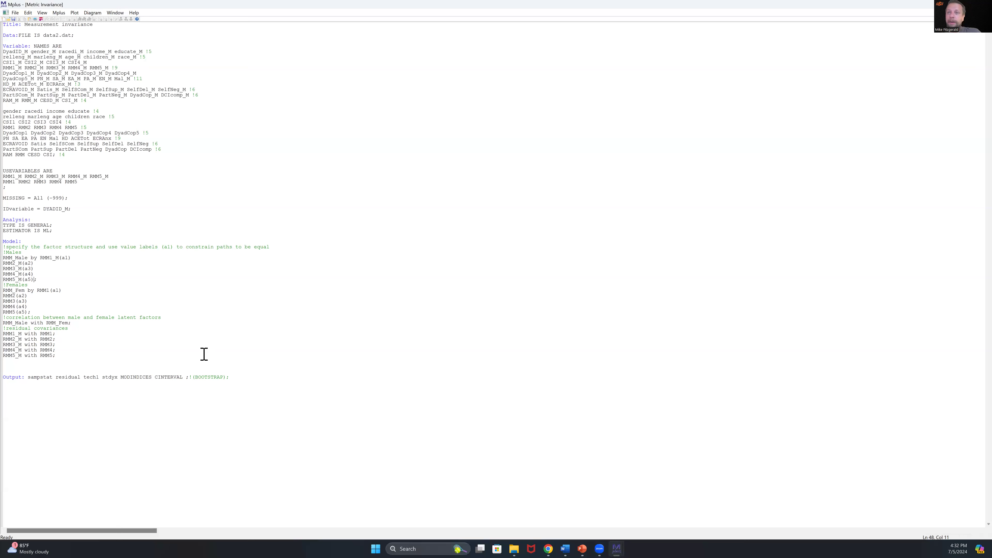
drag(7, 318, 63, 362)
click(104, 347)
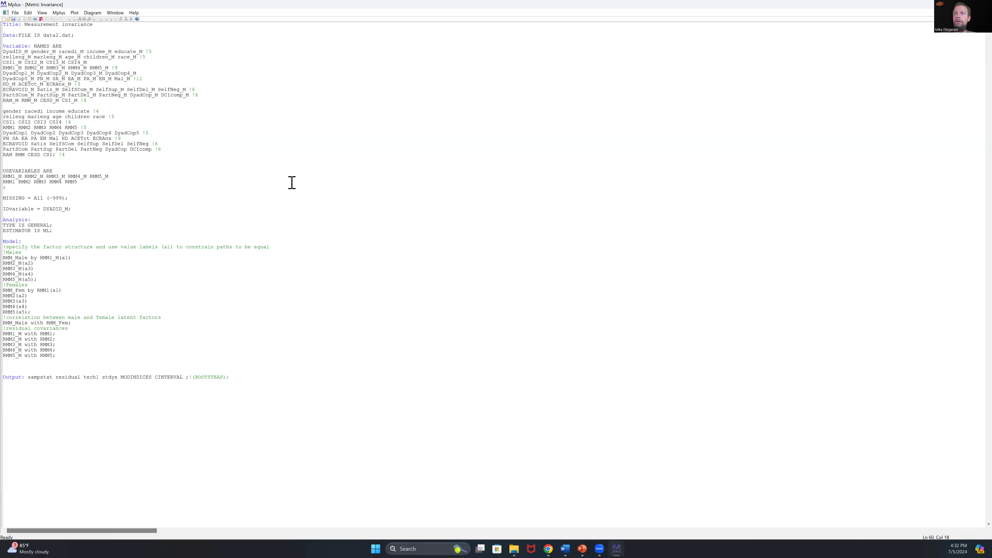
Run the metric invariance model and highlight the Summary of Analysis section in its output.
click(46, 46)
click(41, 19)
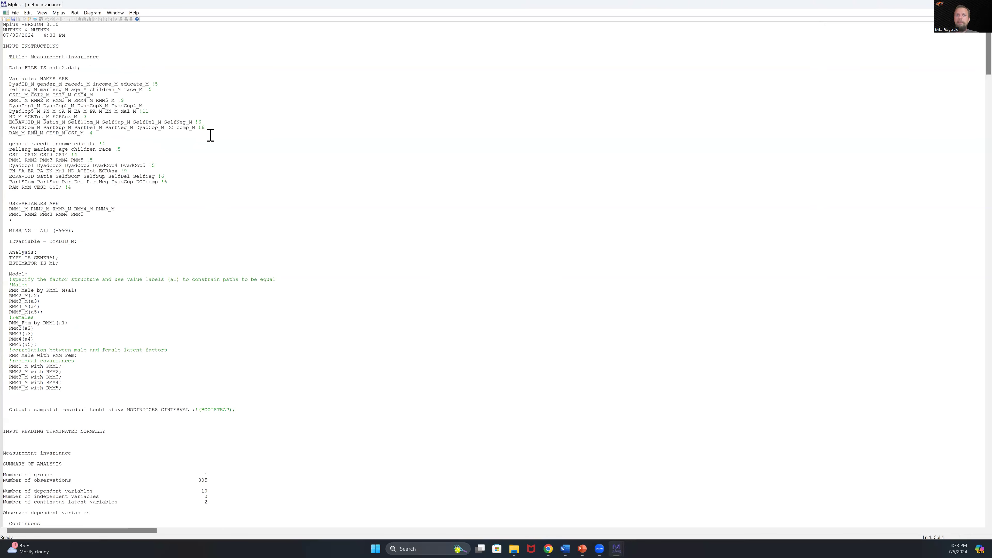
click(326, 183)
scroll(325, 183, down, 15)
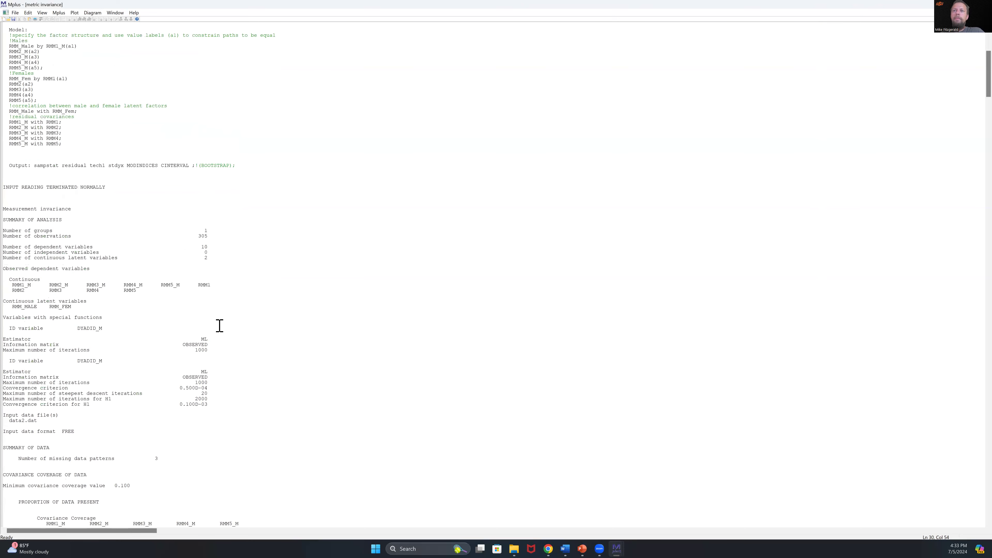
drag(18, 216, 185, 265)
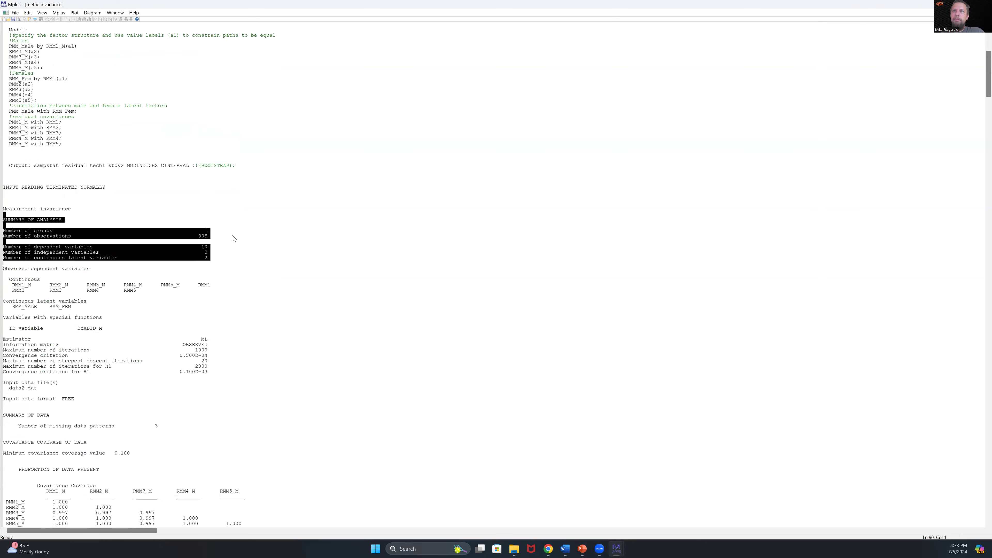
click(196, 257)
Review the metric output's sample statistics, highlight the univariate descriptive statistics table, and continue to Model Fit Information.
scroll(198, 257, down, 11)
scroll(197, 257, down, 10)
drag(53, 165, 192, 247)
scroll(192, 247, down, 20)
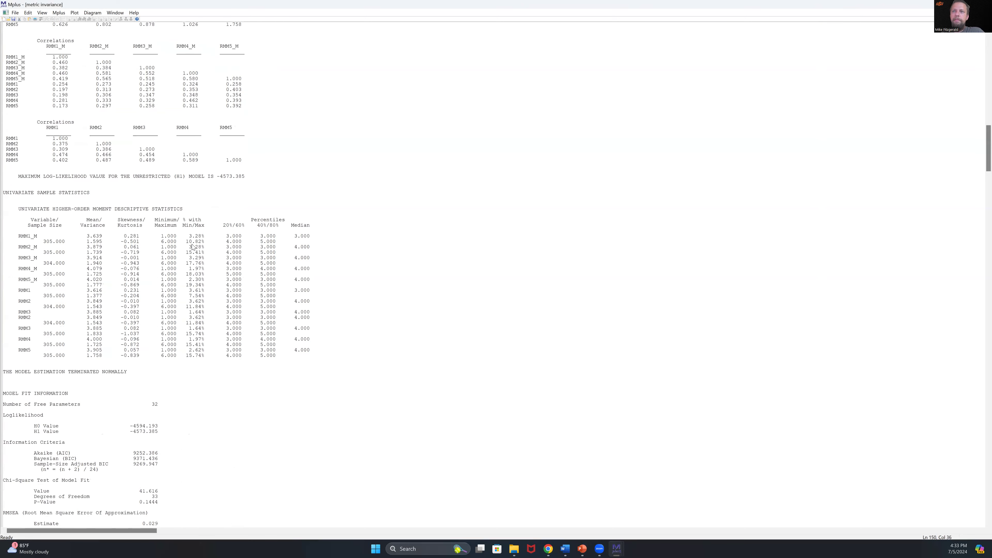
drag(82, 212, 286, 321)
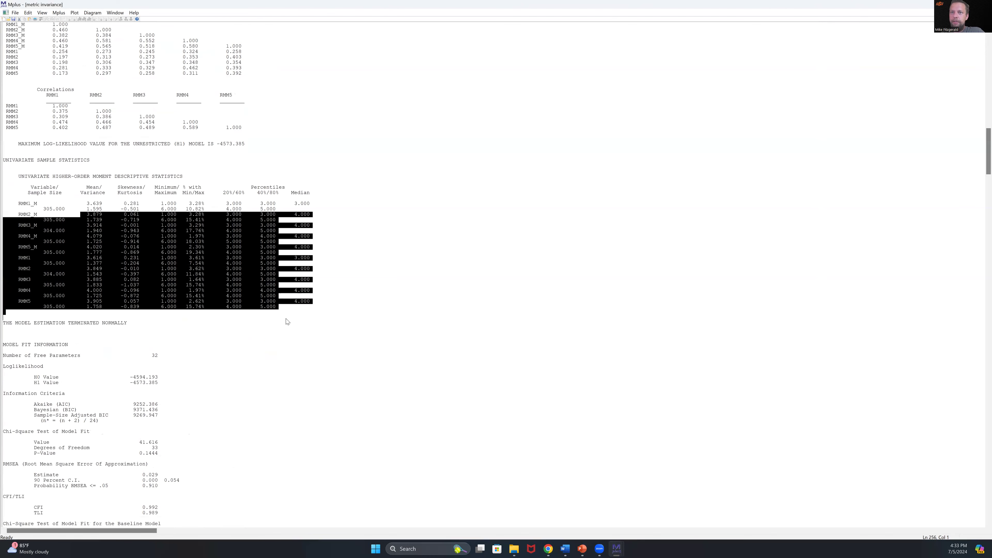
click(292, 336)
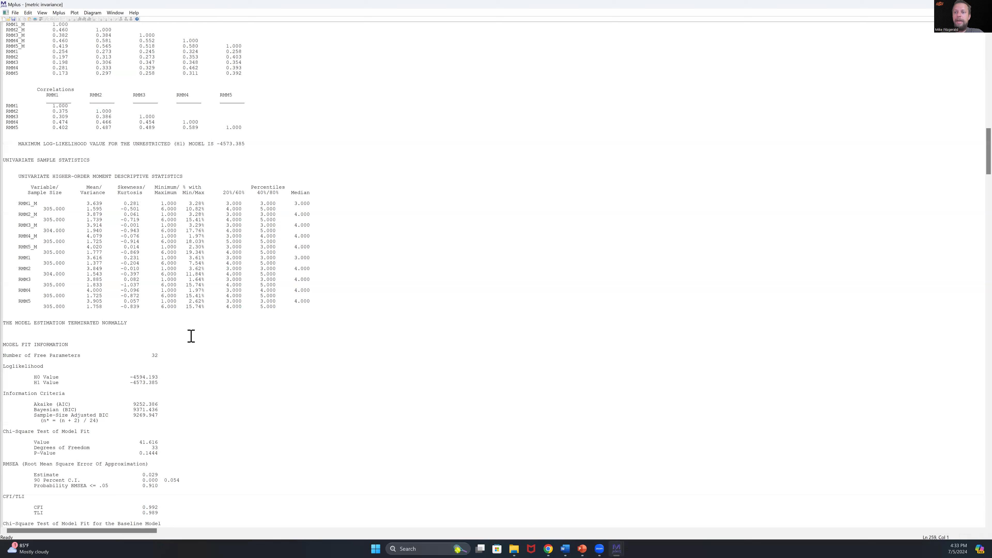
scroll(191, 336, down, 4)
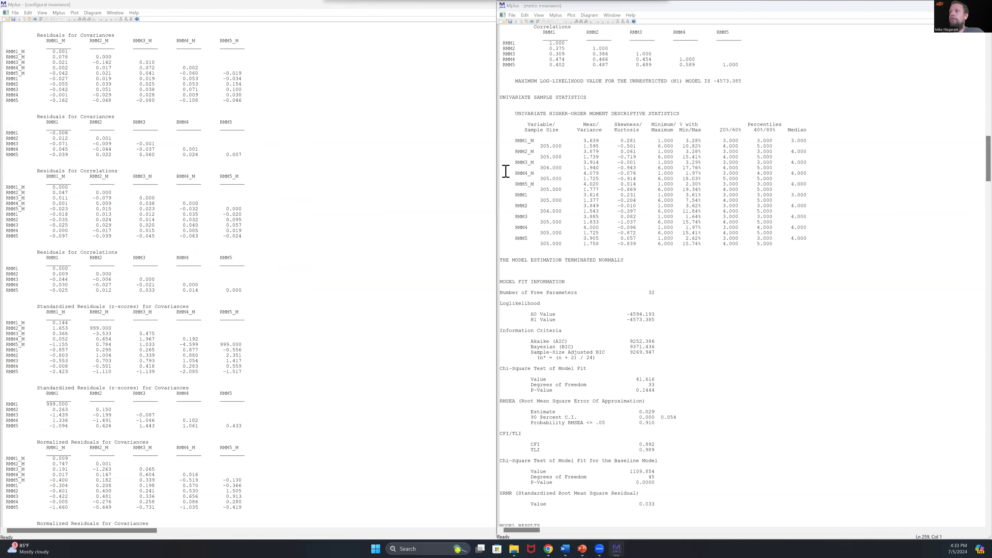
Place the configural invariance output beside the metric invariance output and bring its Model Fit Information into view.
key(super+Right)
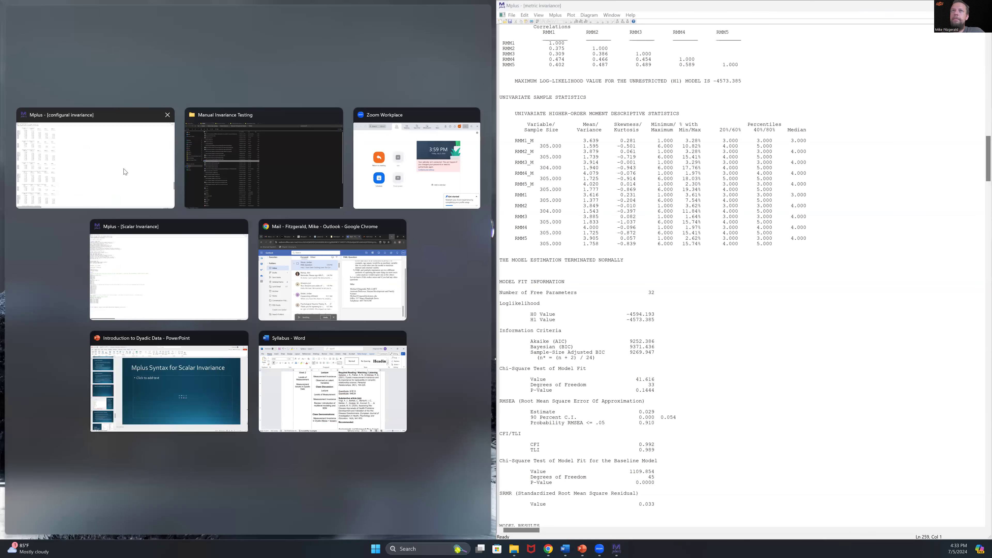
click(120, 148)
scroll(130, 259, up, 13)
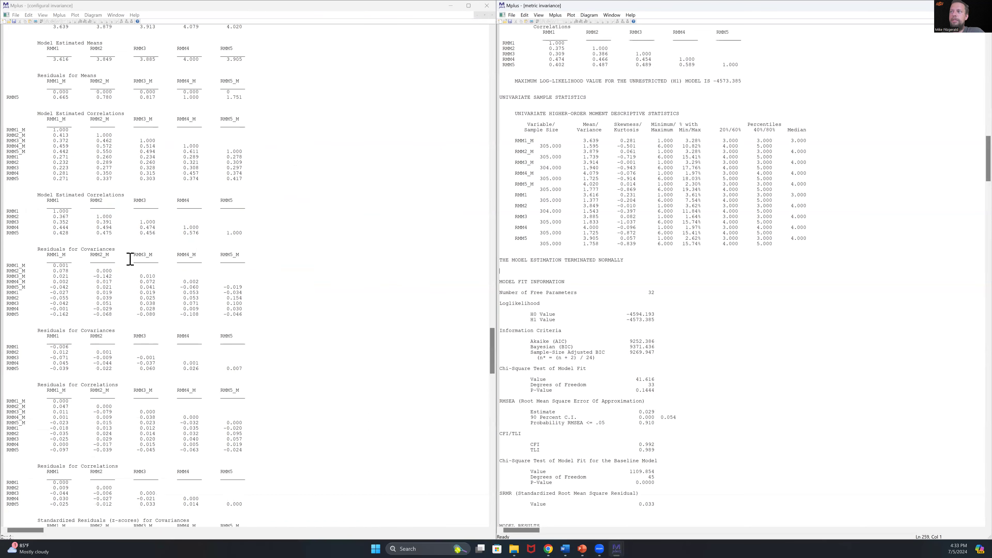
scroll(130, 259, up, 20)
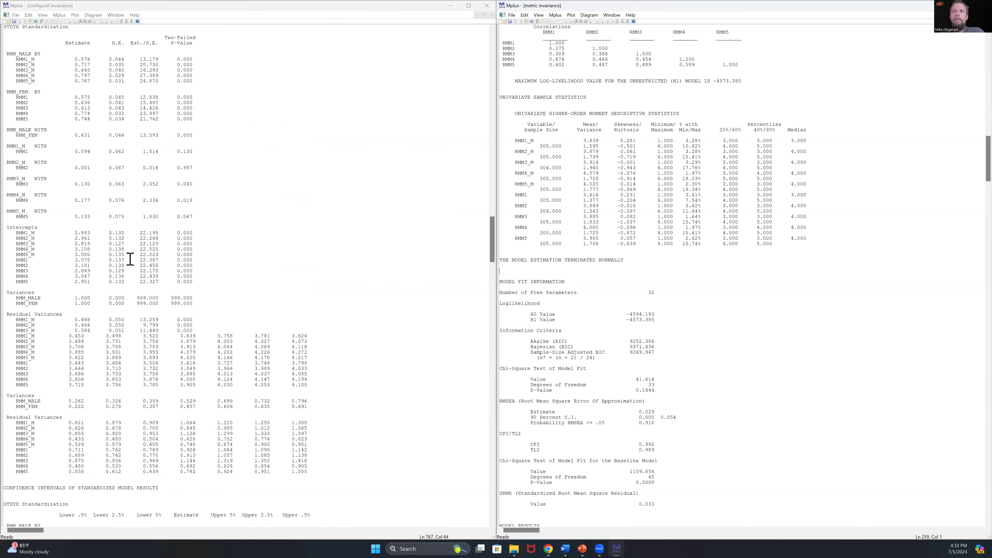
scroll(130, 259, up, 20)
scroll(130, 259, down, 7)
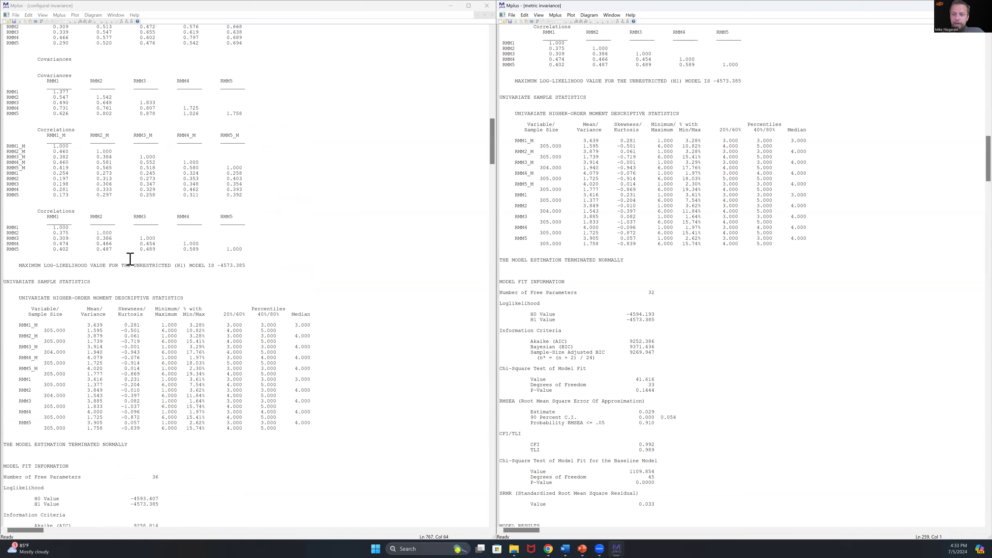
scroll(130, 259, down, 3)
scroll(130, 259, down, 5)
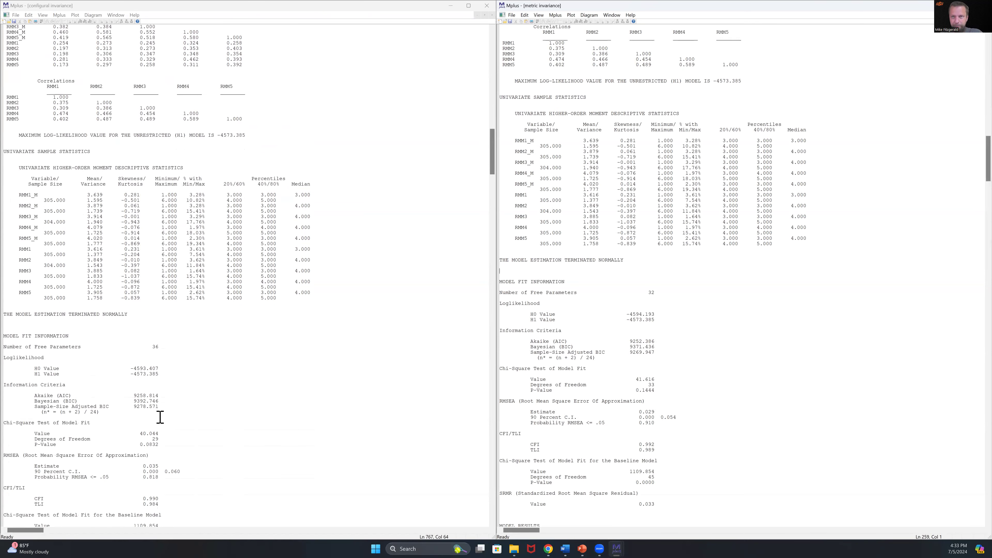
scroll(160, 417, down, 1)
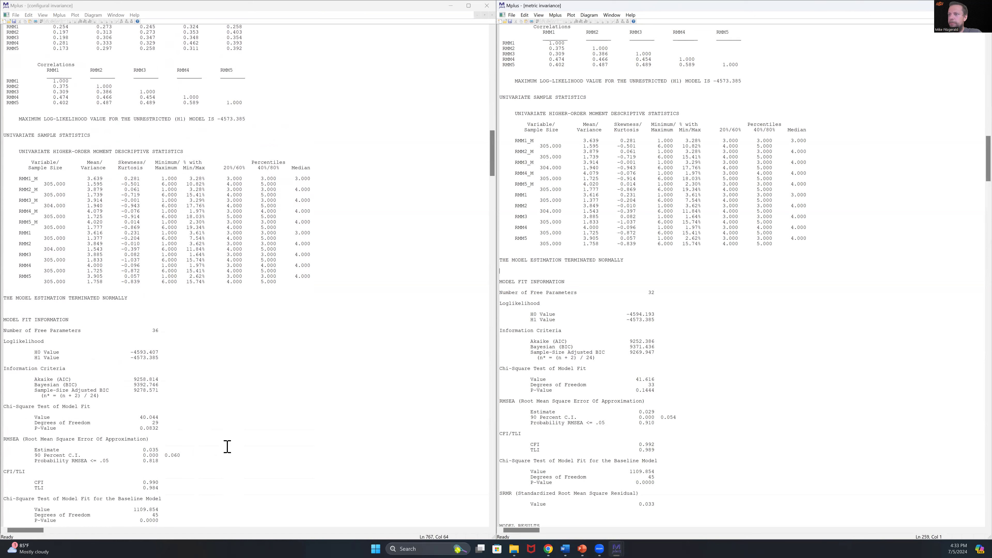
scroll(226, 445, down, 1)
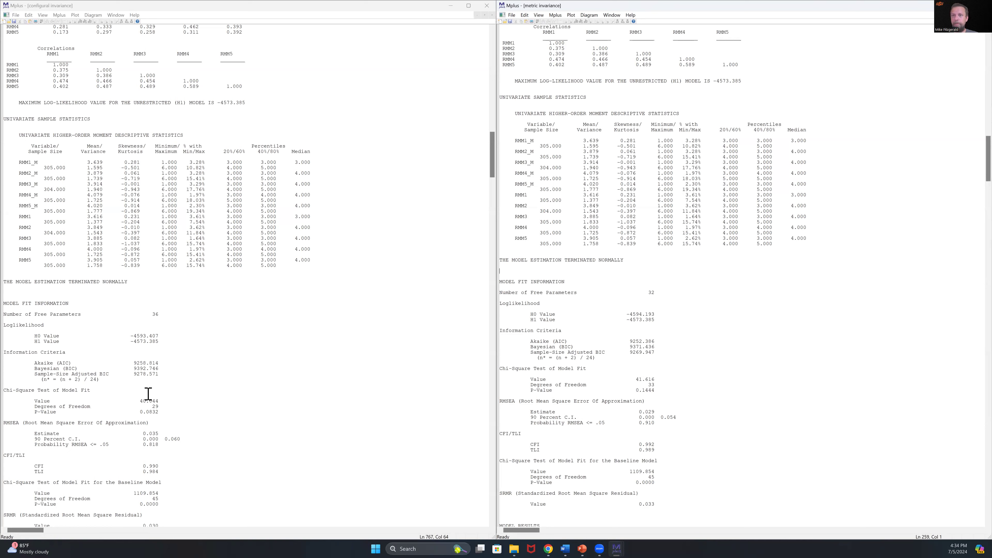
Highlight the chi-square test of model fit and the CFI in the configural invariance output.
drag(6, 390, 166, 414)
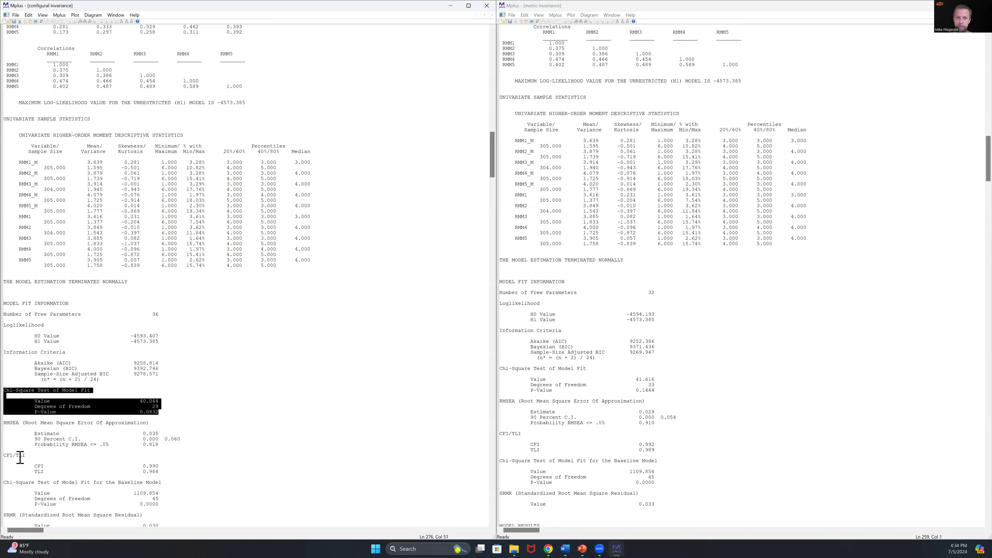
drag(4, 456, 157, 467)
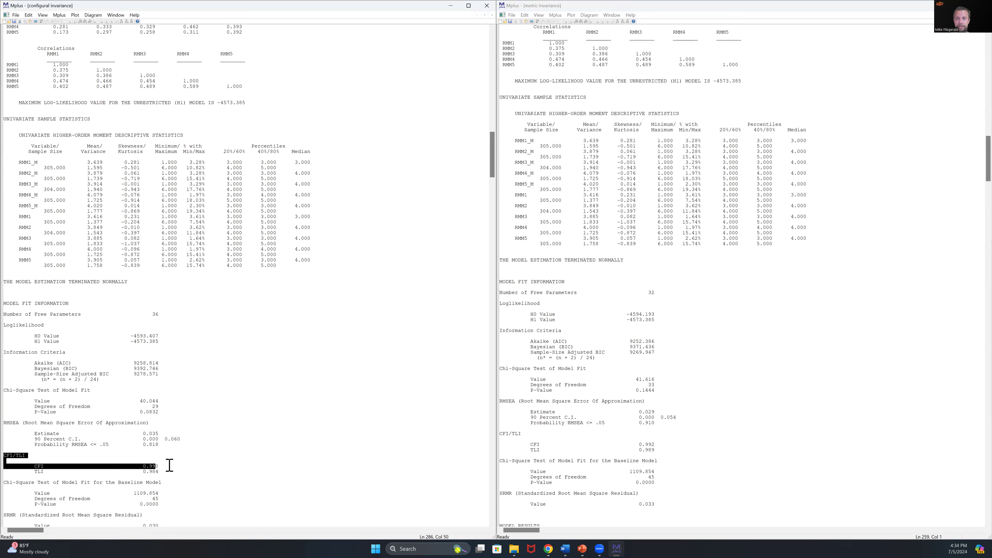
click(160, 466)
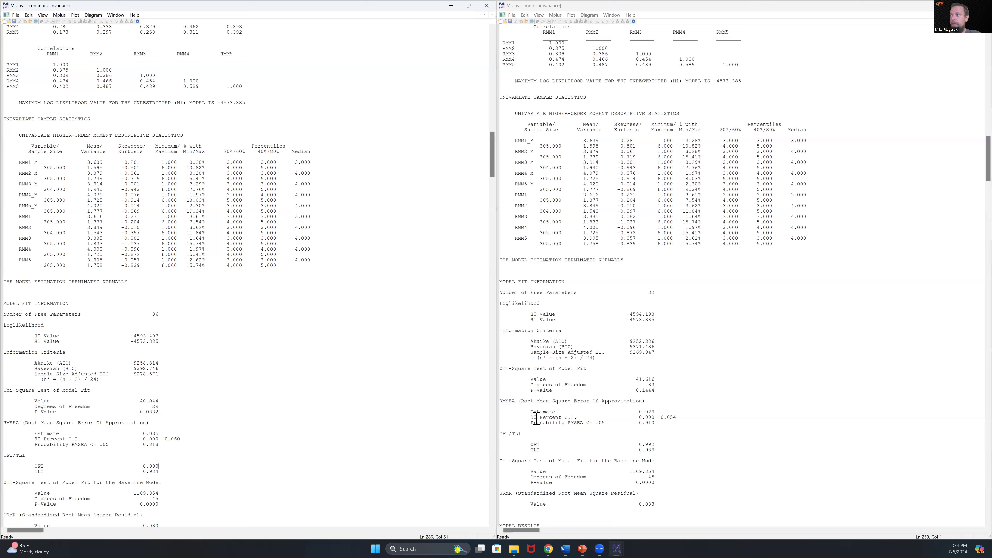
Compare the chi-square values and degrees of freedom of the metric and configural models, and highlight the configural CFI and TLI.
drag(658, 385, 495, 370)
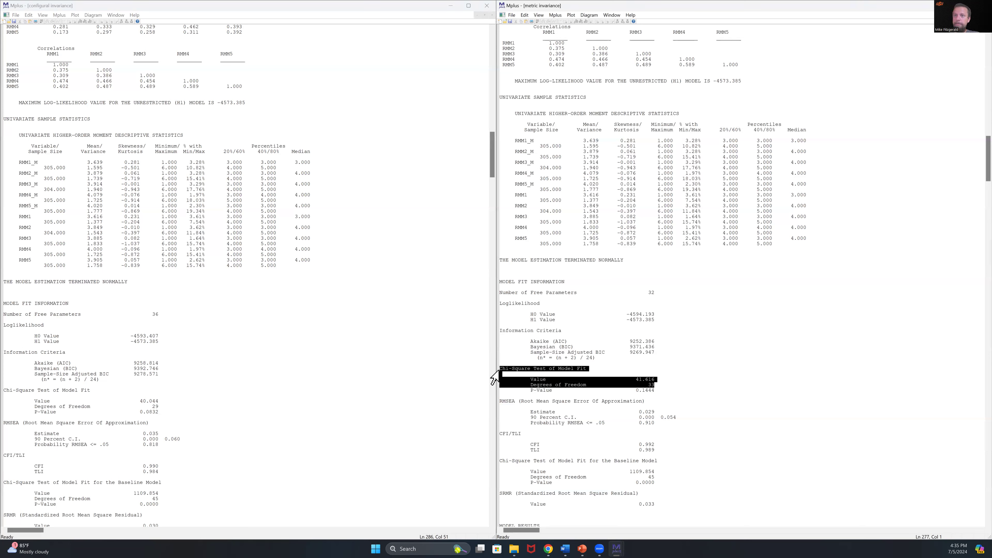
drag(162, 408, 5, 393)
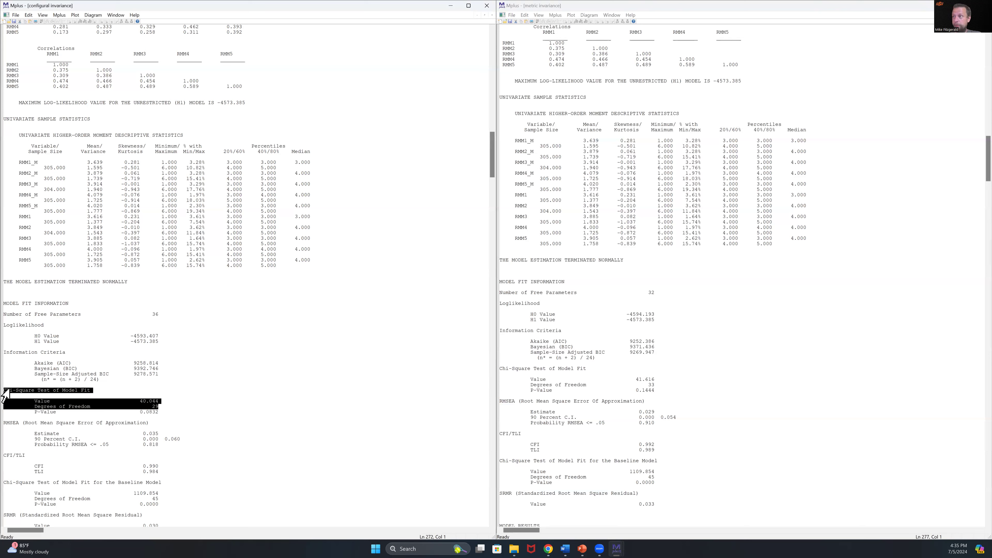
click(625, 407)
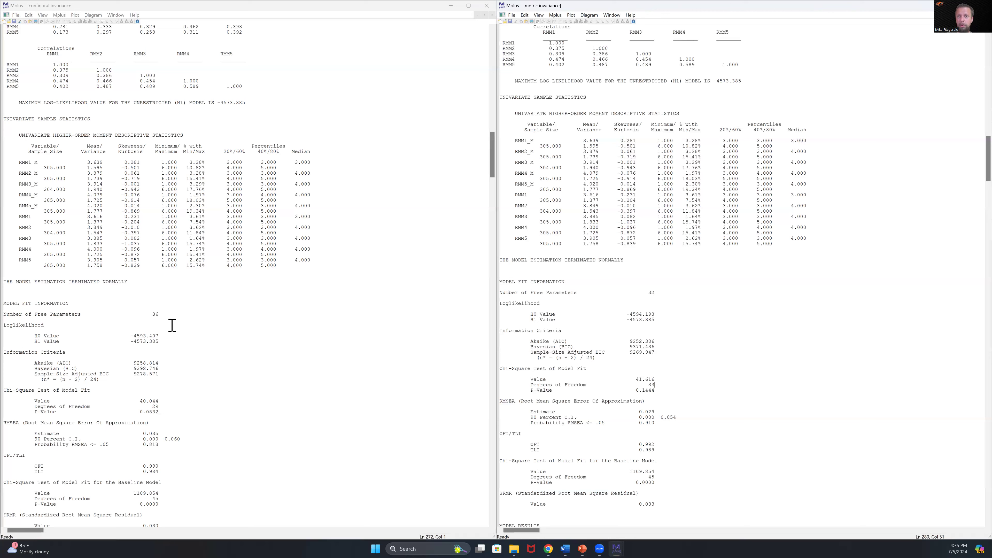
drag(636, 380, 668, 379)
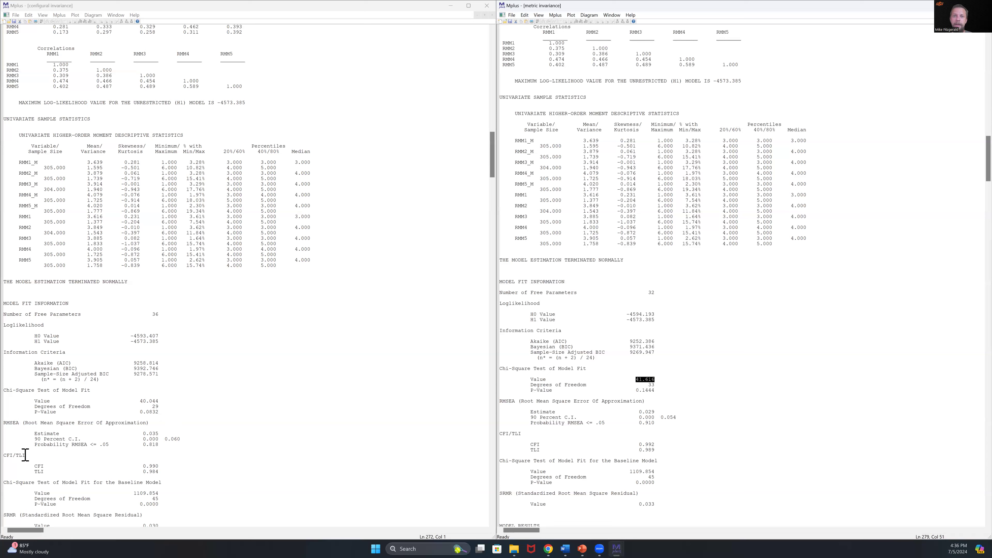
drag(38, 467, 150, 472)
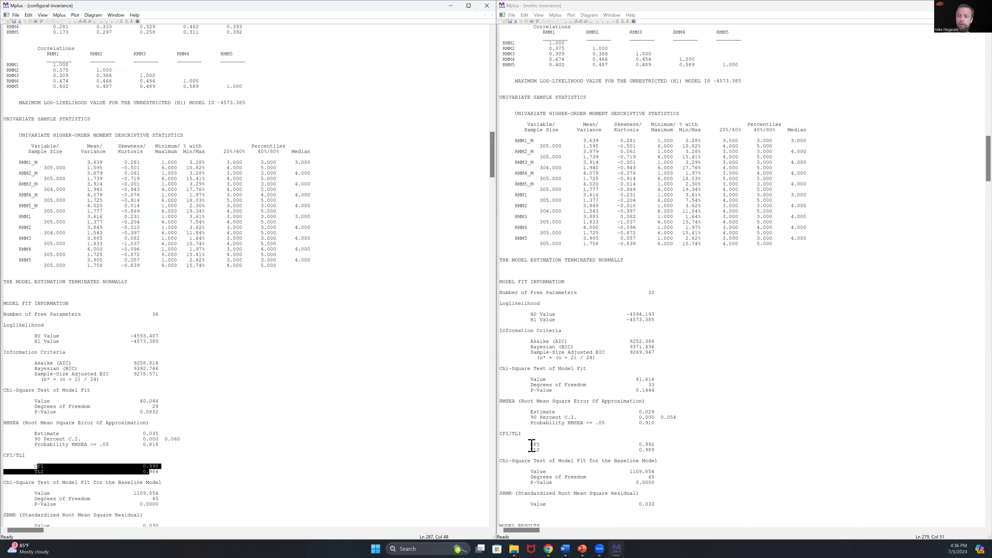
click(626, 403)
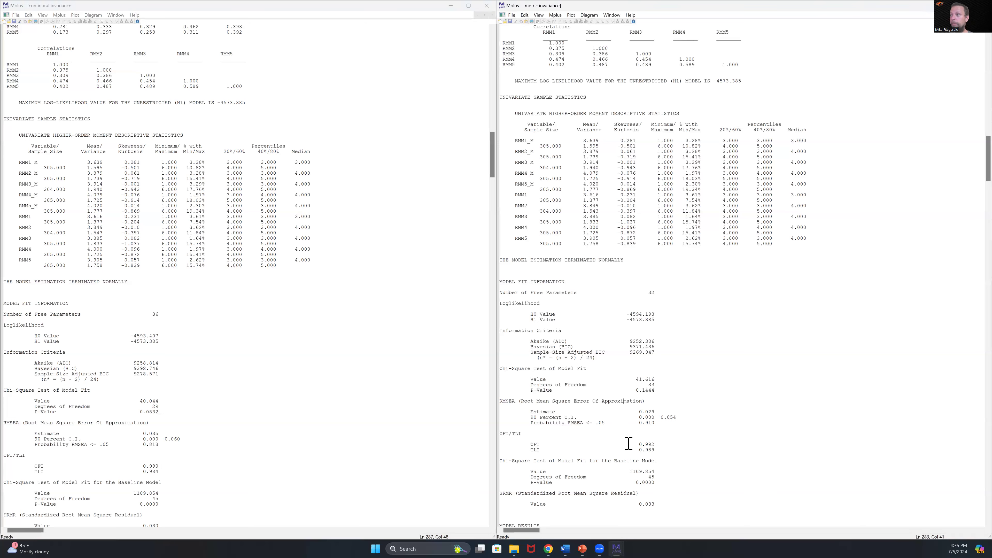
Highlight the male and female factor loadings in the metric output's Model Results, including the RMM1_M loading.
scroll(629, 444, down, 9)
scroll(629, 444, down, 4)
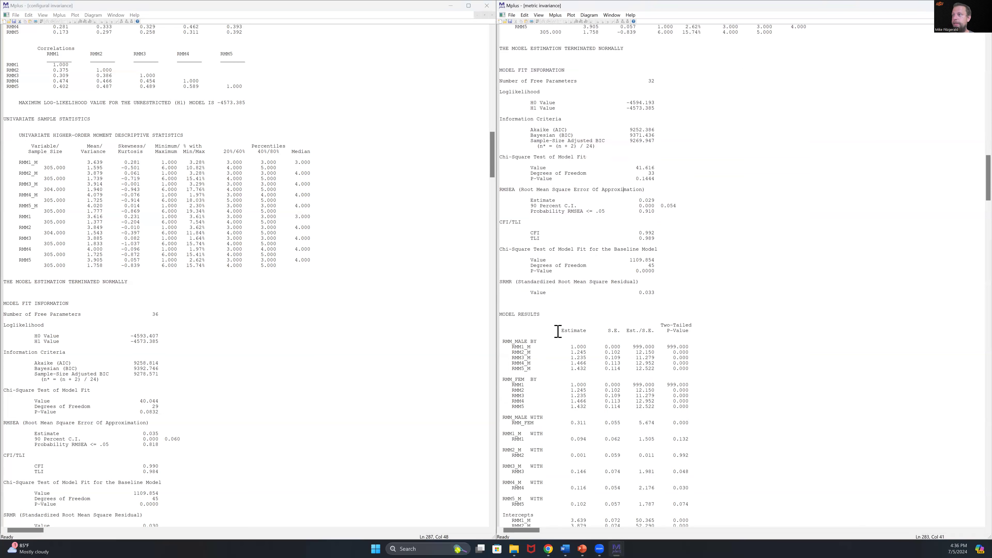
scroll(558, 332, down, 2)
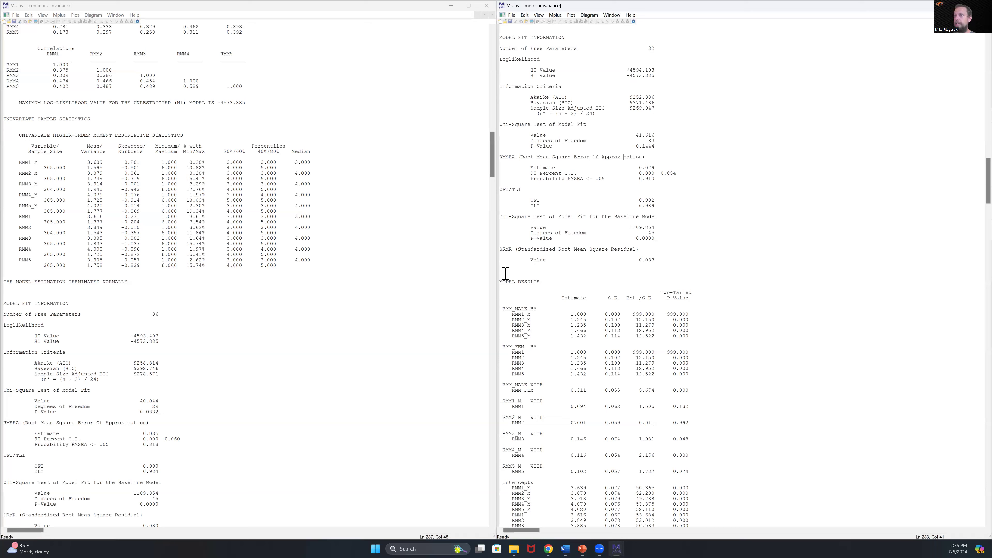
drag(503, 280, 692, 376)
click(692, 376)
drag(567, 314, 599, 321)
click(525, 319)
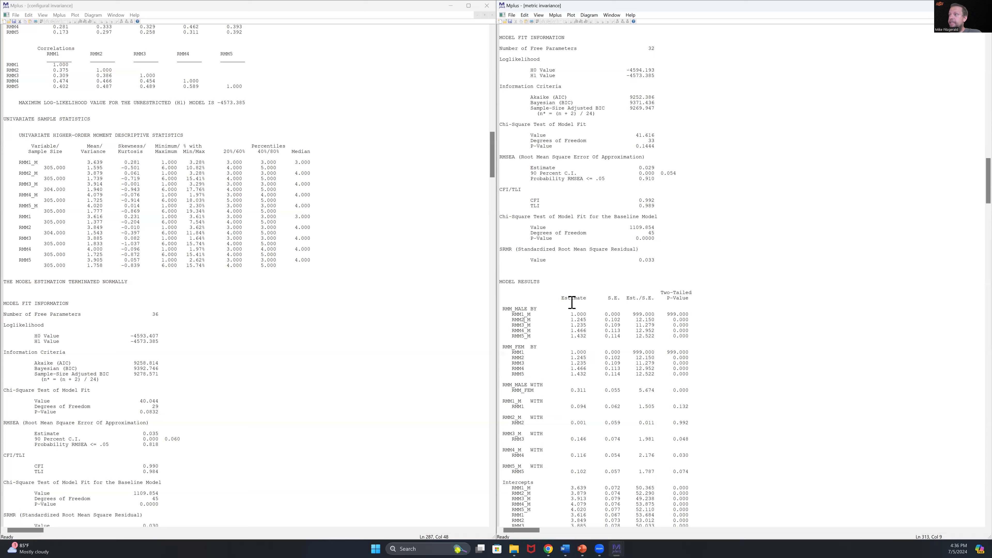
Compare the male and female unstandardized loading estimates for RMM1, RMM2 and RMM3 in the metric output.
drag(572, 311, 590, 354)
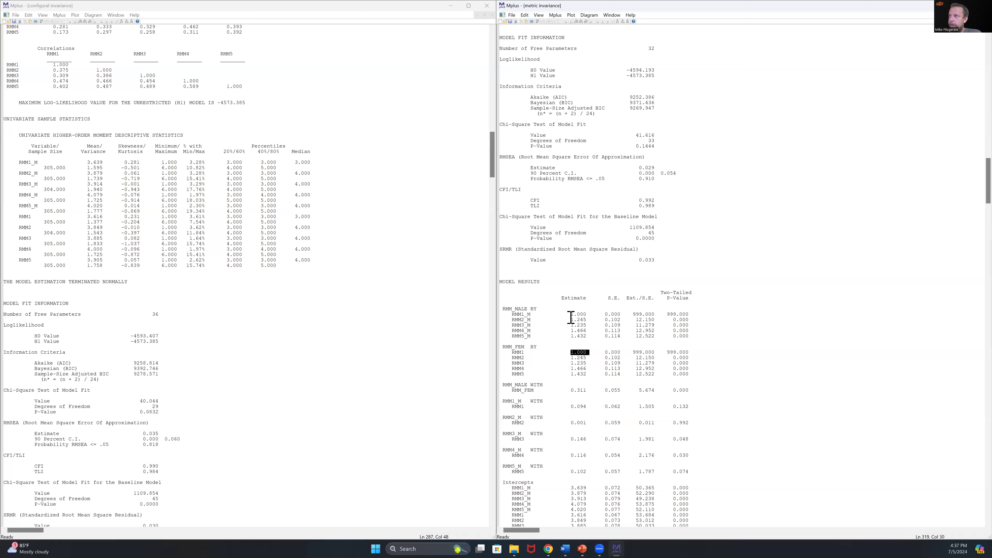
drag(570, 319, 591, 319)
click(571, 360)
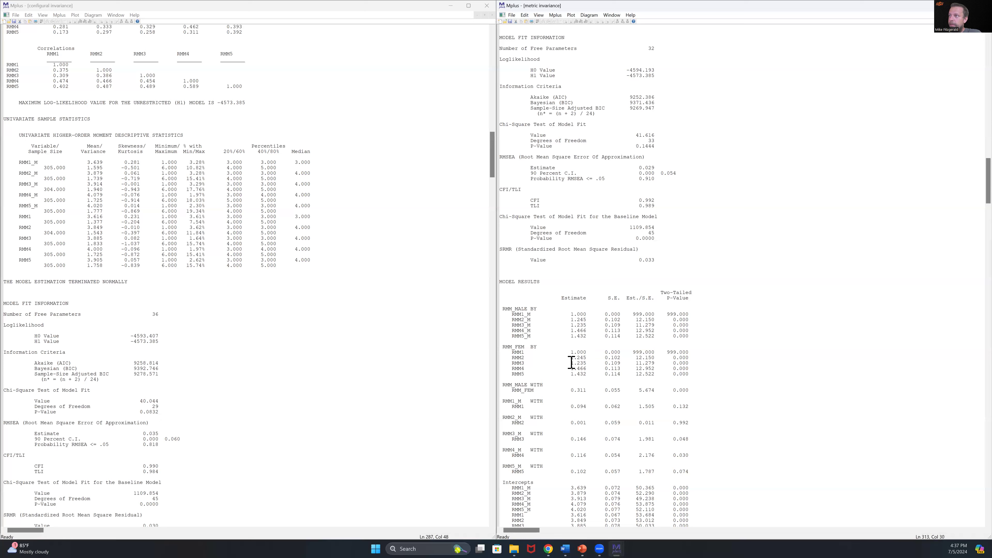
triple_click(587, 357)
click(571, 325)
drag(586, 324, 589, 325)
drag(568, 363, 587, 363)
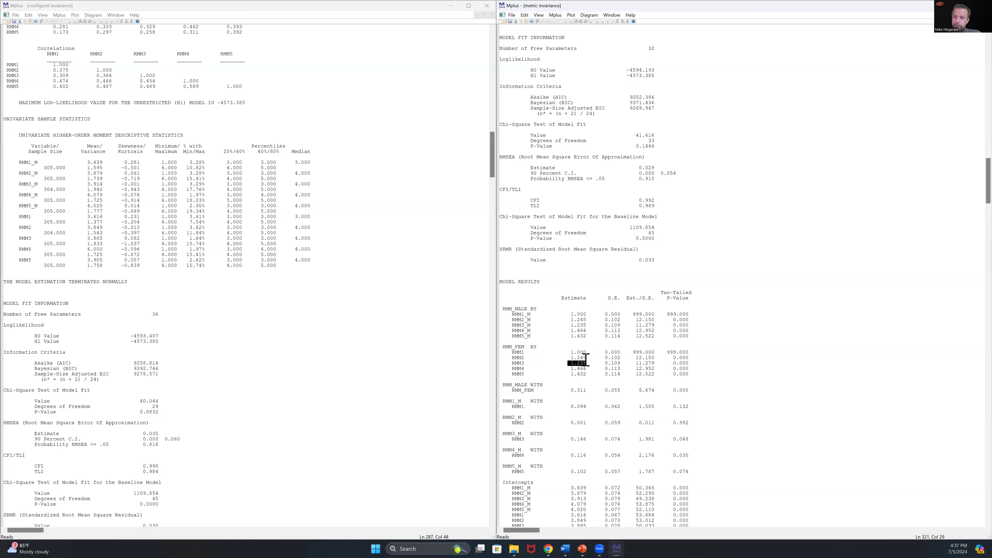
click(588, 394)
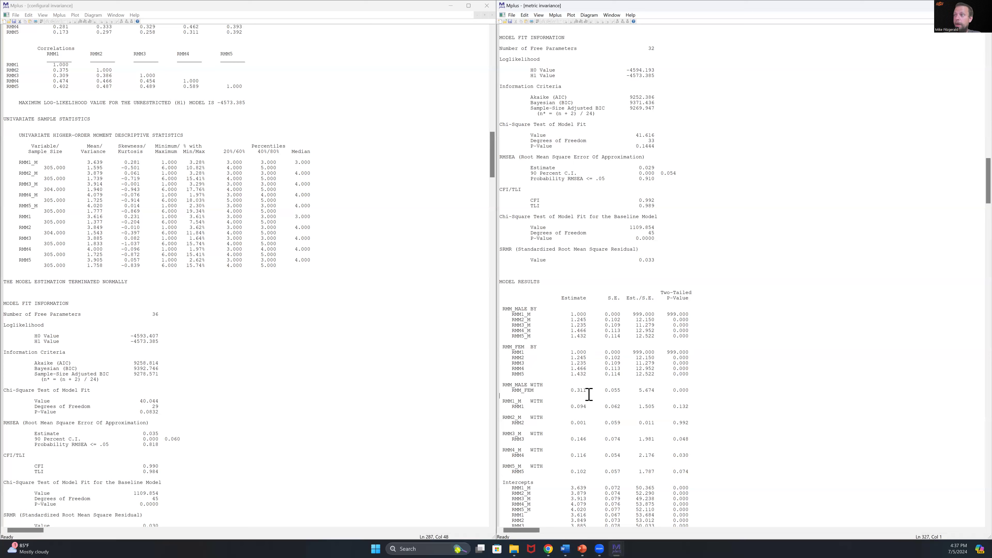
Highlight the Intercepts block in the metric output's Model Results, and single out the RMM1_M intercept estimate.
click(605, 439)
scroll(607, 442, down, 6)
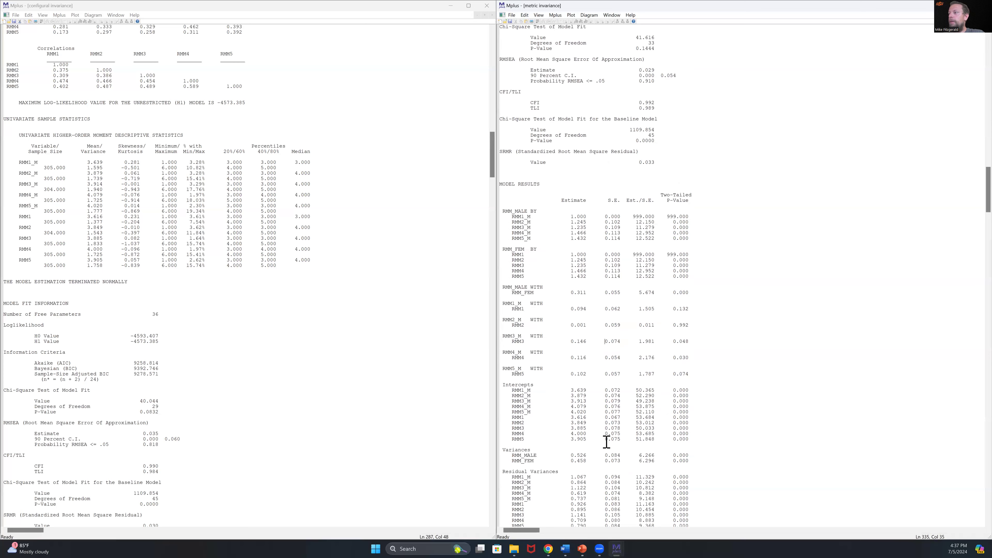
scroll(606, 442, down, 7)
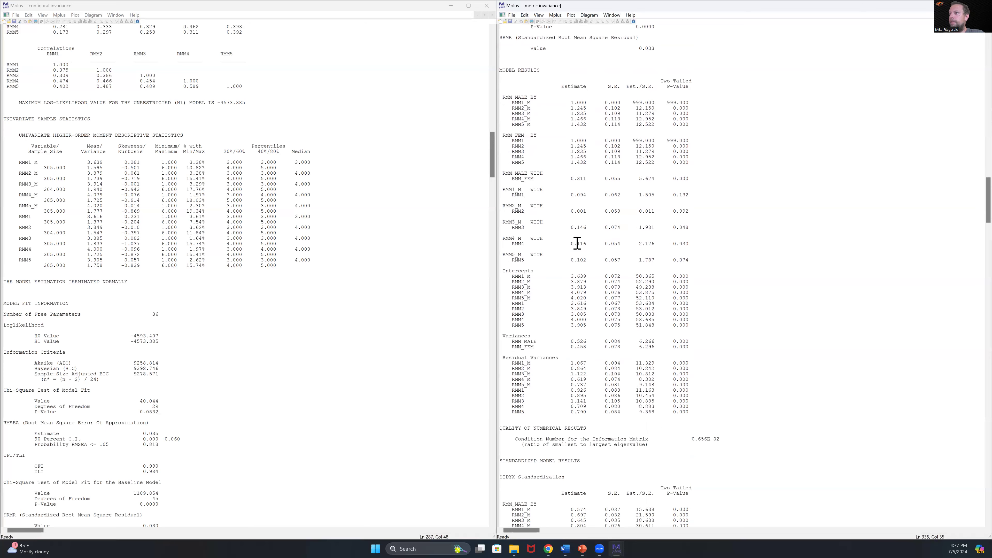
drag(511, 273, 686, 327)
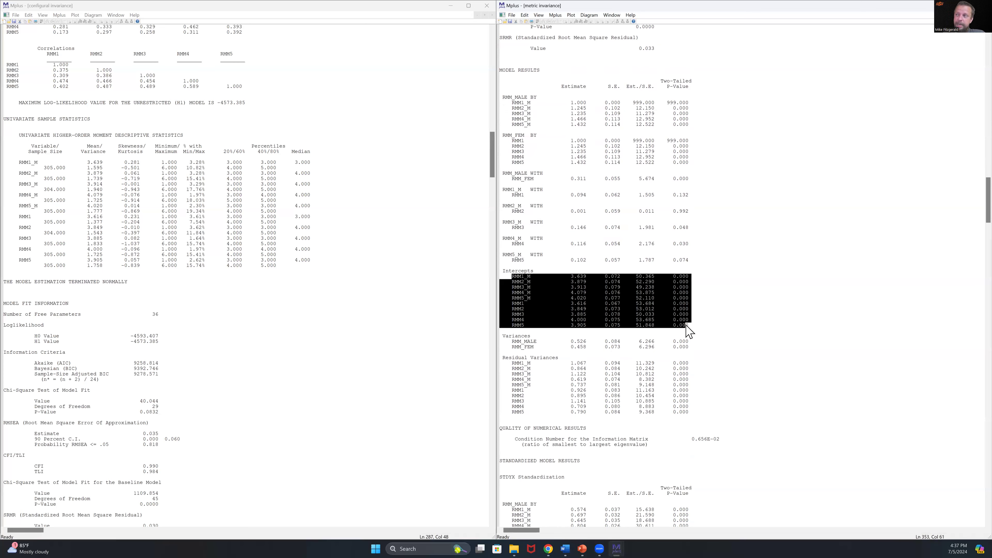
click(680, 321)
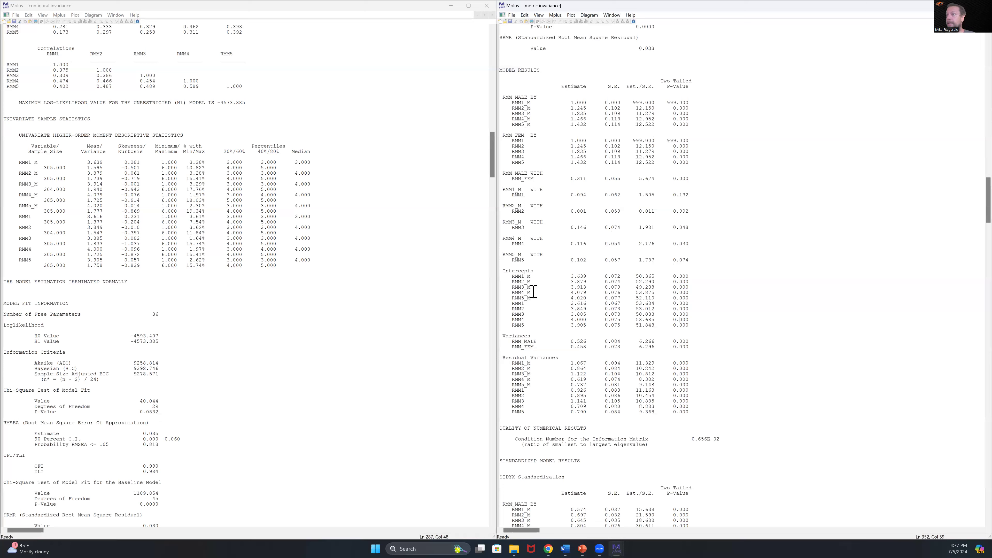
drag(514, 277, 587, 277)
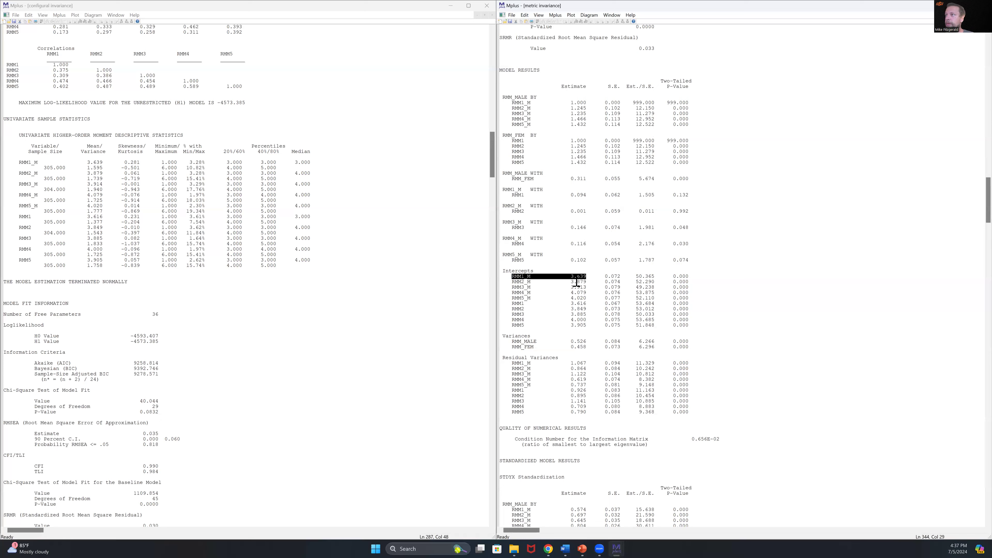
Compare the male and female intercept estimates in the metric output, highlighting the female RMM1 row.
click(512, 304)
shift+click(571, 306)
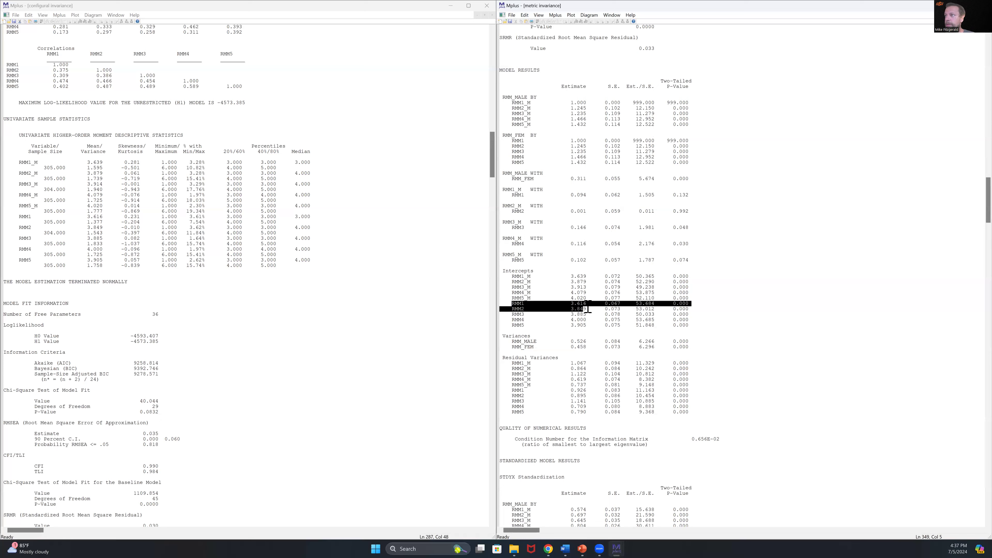
click(568, 276)
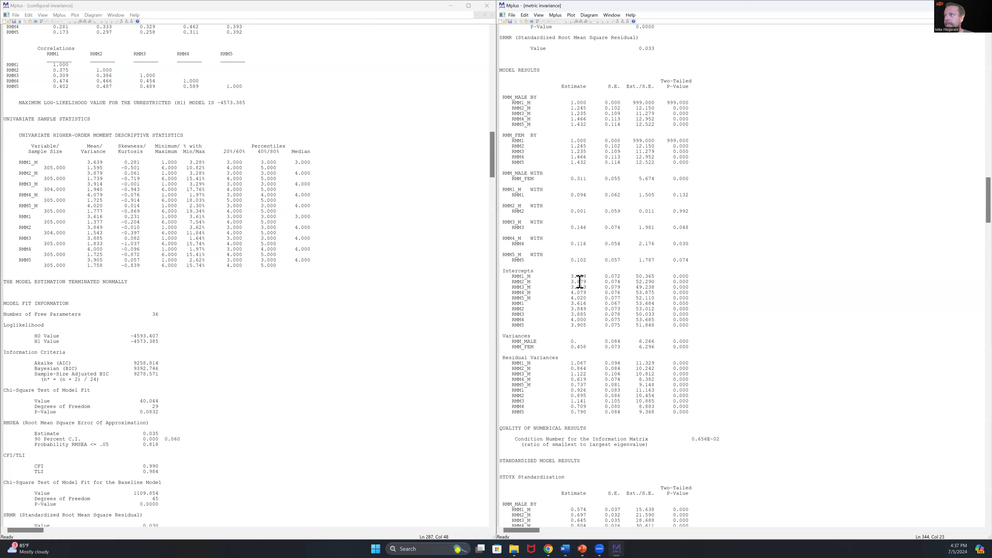
click(579, 309)
drag(575, 287, 594, 320)
click(595, 320)
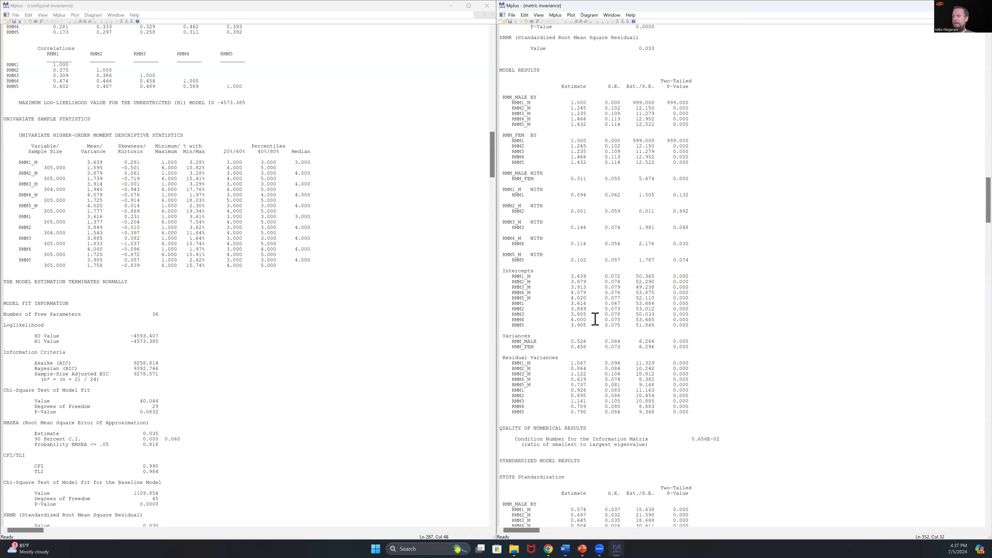
Highlight the male standardized loadings under STDYX Standardization in the metric output, and the CFI and TLI in the configural output.
click(583, 338)
scroll(617, 359, down, 6)
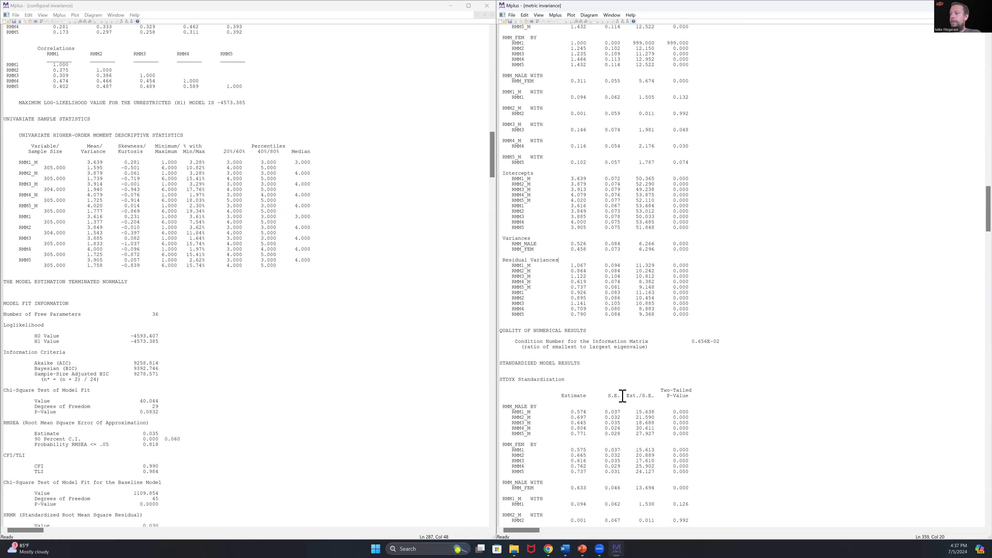
drag(510, 408, 691, 435)
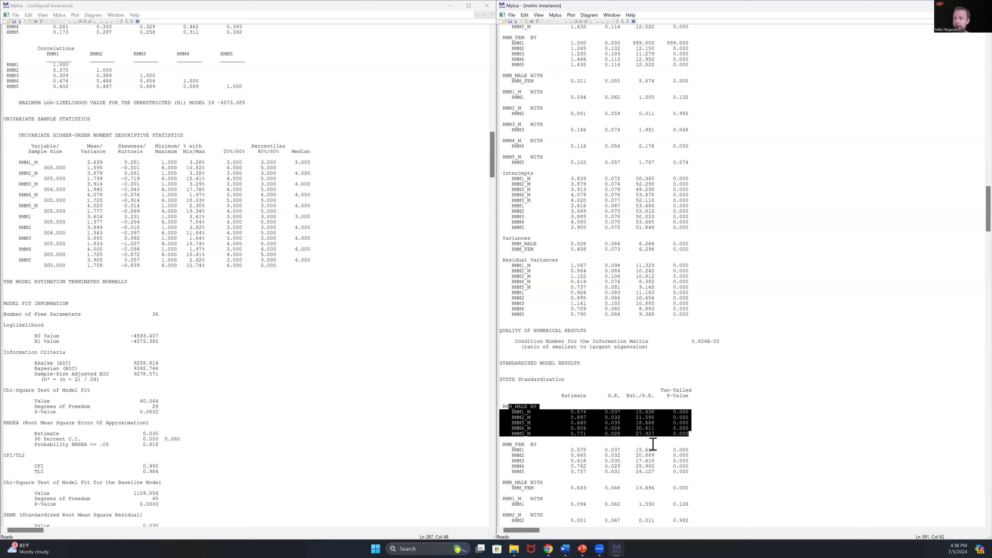
click(557, 422)
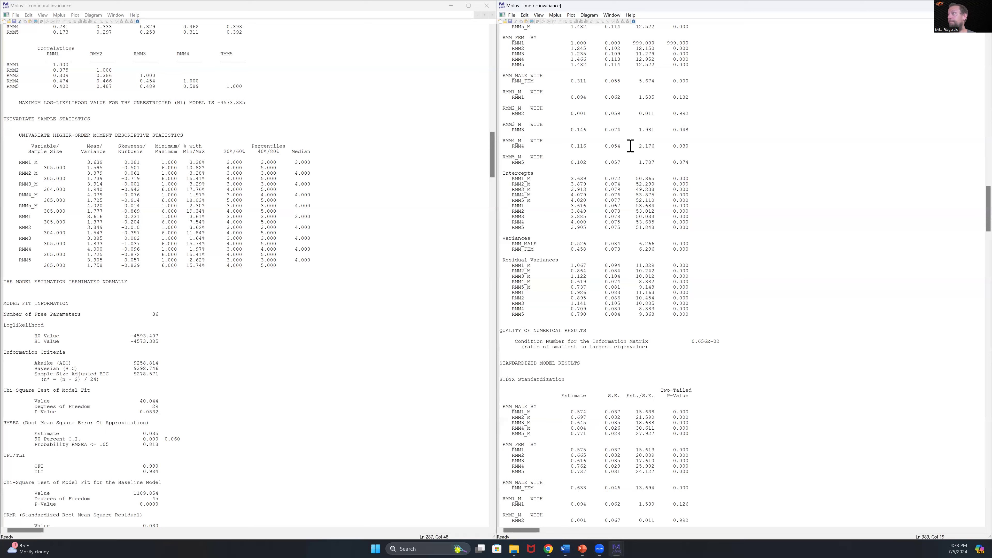
drag(38, 466, 148, 471)
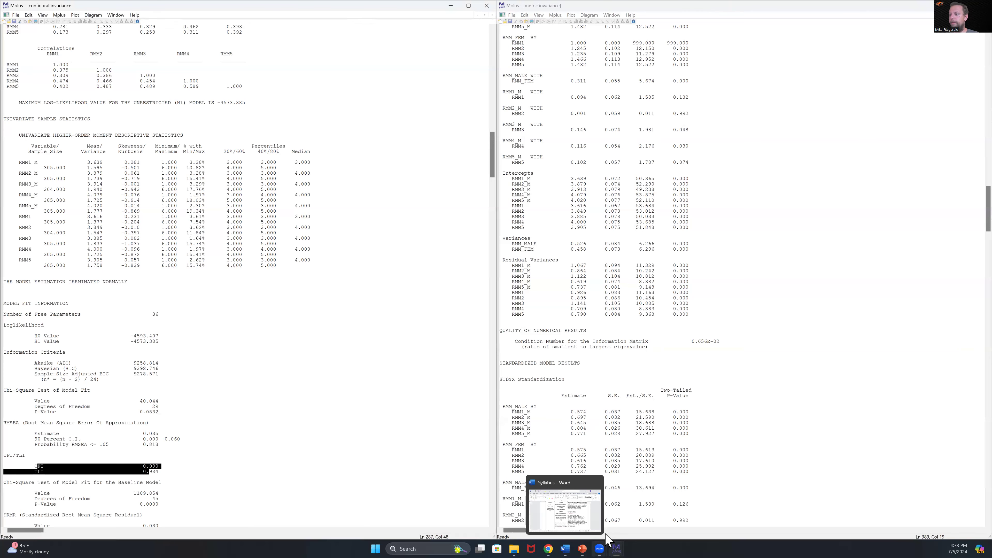
Bring up the Scalar Invariance input file and highlight its syntax from the title through the comment introducing the intercepts.
mouse_move(616, 548)
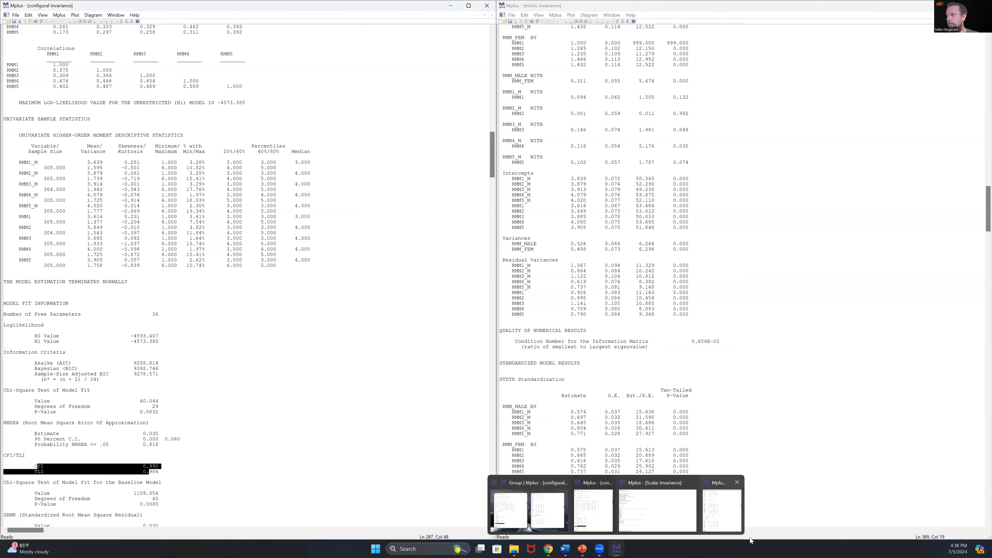
click(646, 516)
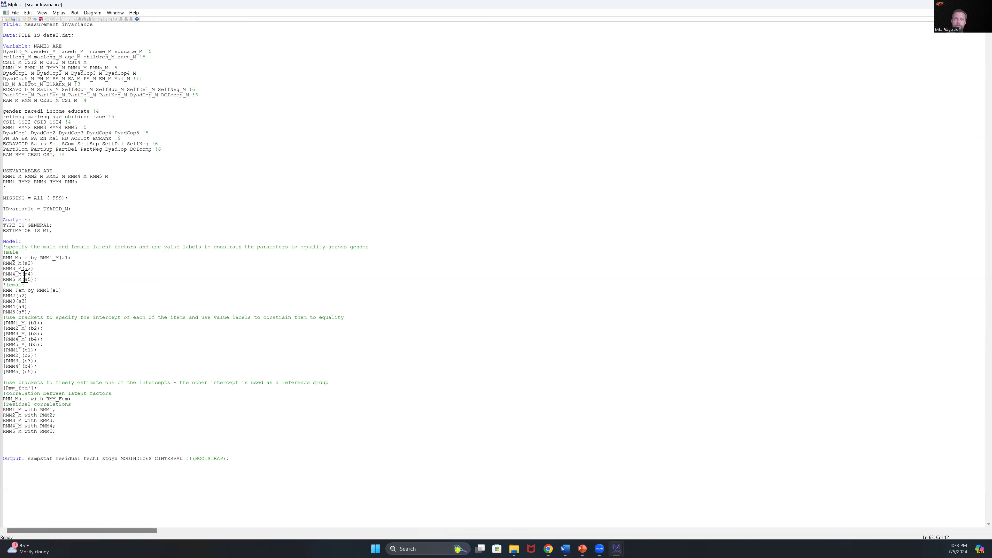
click(360, 316)
shift+click(6, 25)
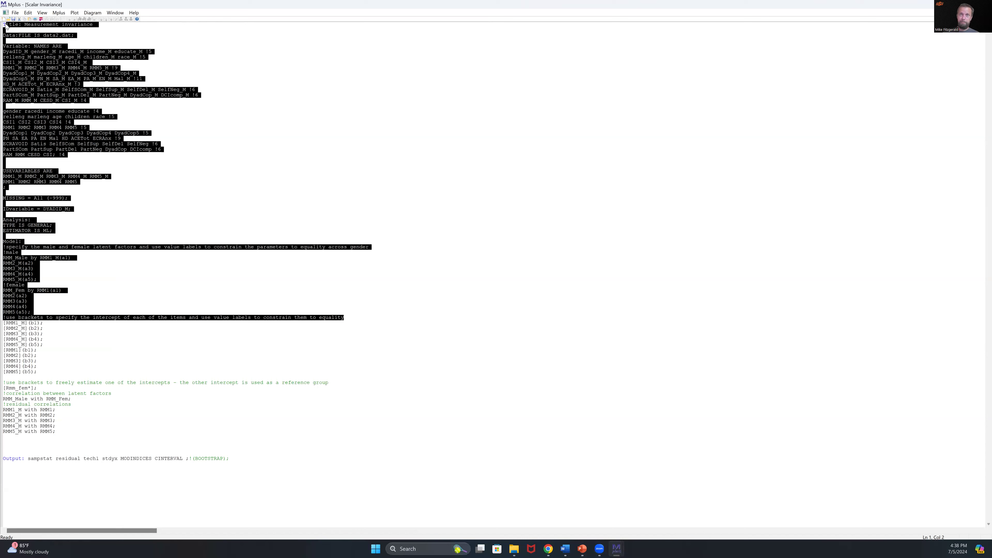
Highlight the male and female factor loading statements labelled a1 to a5 in the scalar syntax.
click(264, 259)
drag(39, 313, 2, 258)
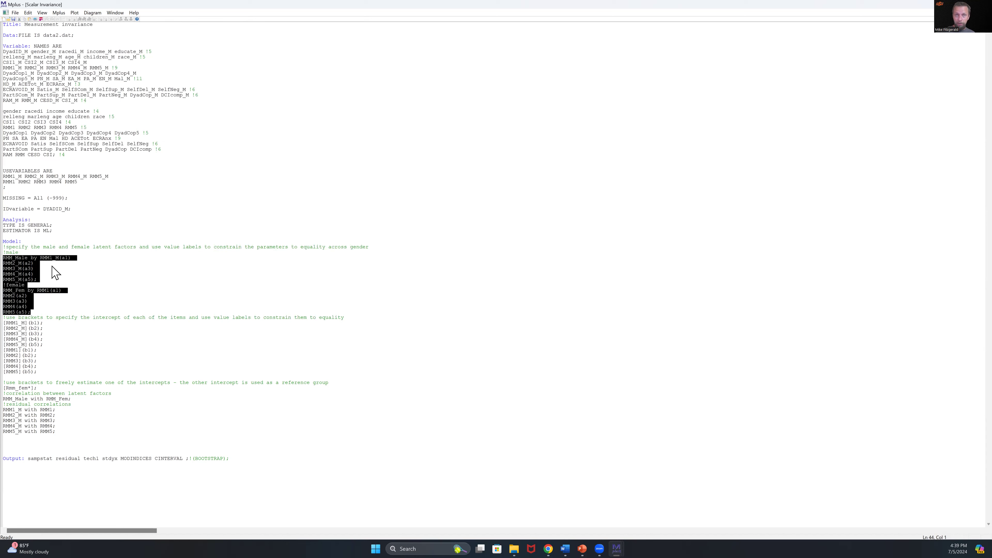
click(101, 296)
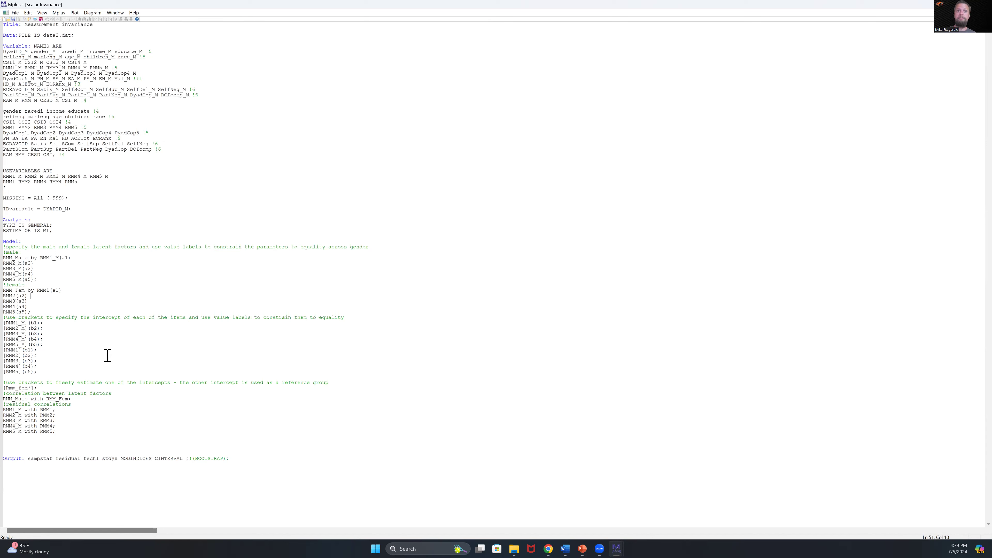
Highlight the bracketed intercept statements labelled b1 to b5 in the scalar syntax, singling out the five male items.
click(44, 312)
drag(8, 315, 94, 375)
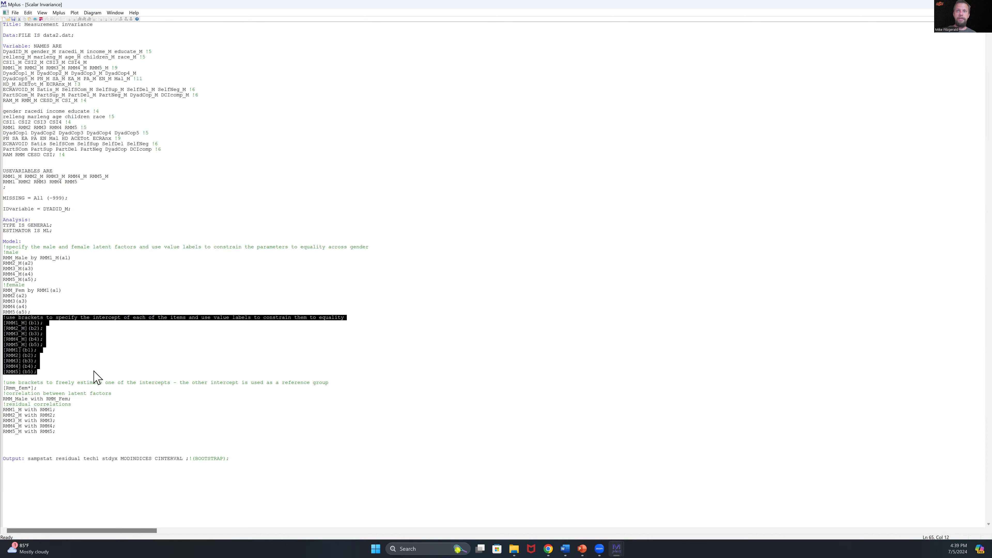
click(95, 371)
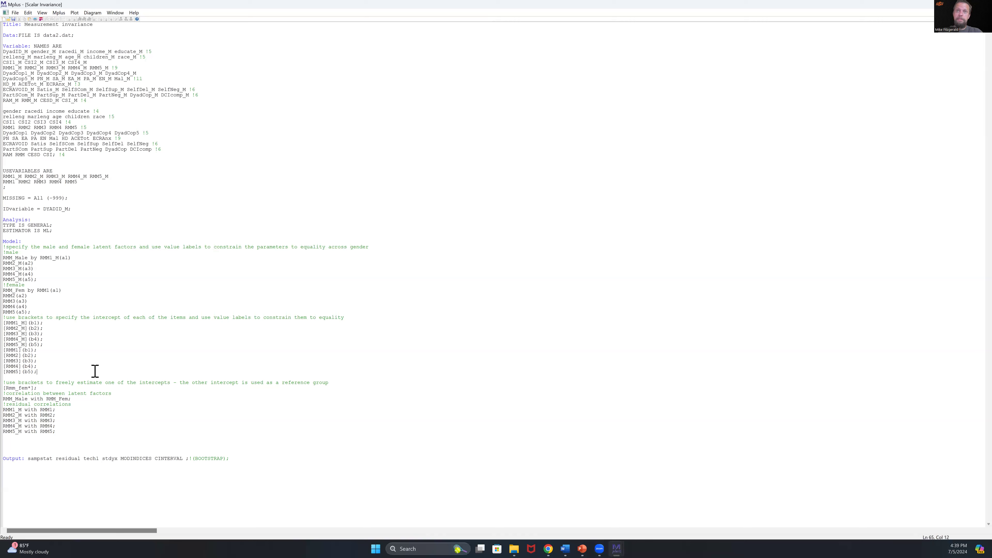
drag(27, 344, 5, 324)
click(30, 323)
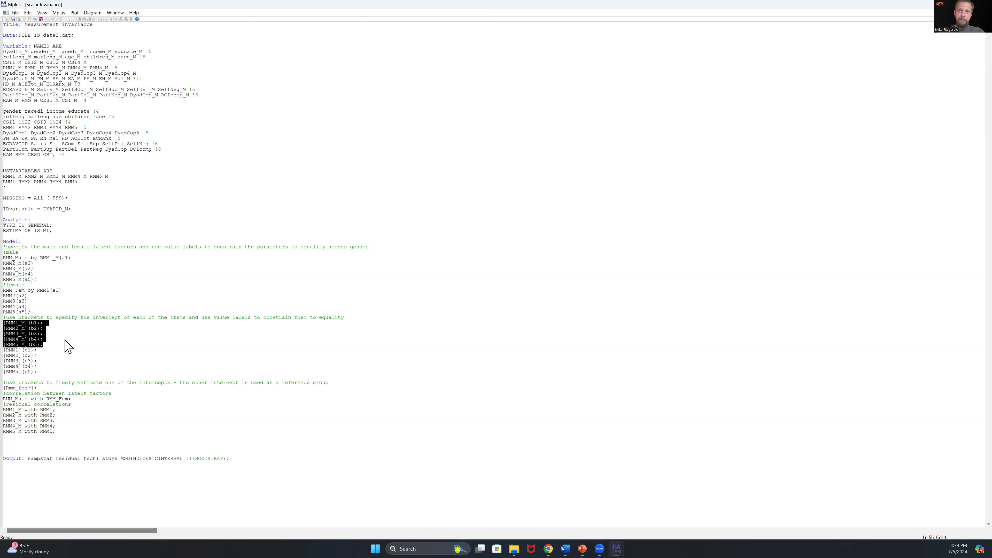
drag(39, 372, 3, 176)
click(95, 356)
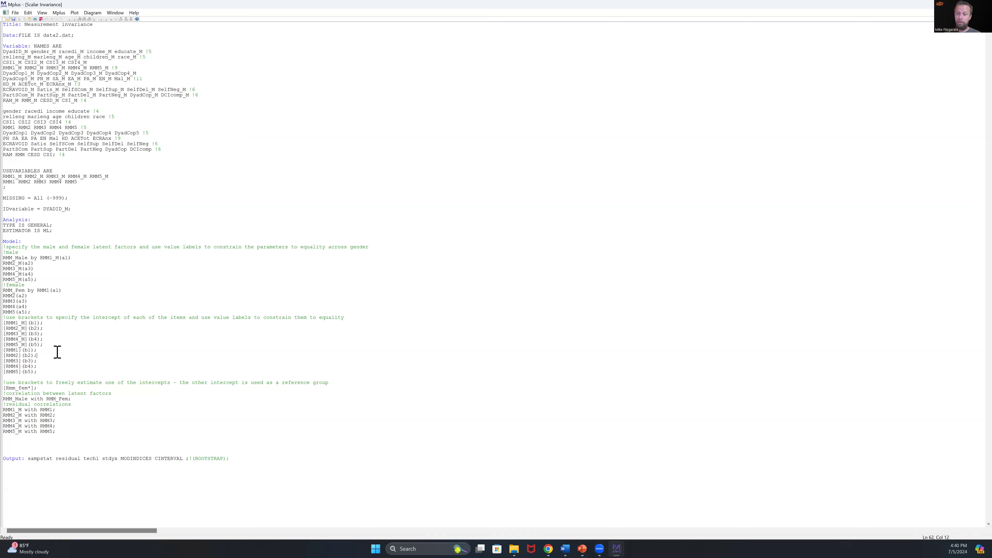
Compare the b1 label on the RMM1 and RMM1_M intercepts, and highlight the remaining intercept statements through RMM5.
click(52, 374)
drag(22, 350, 37, 350)
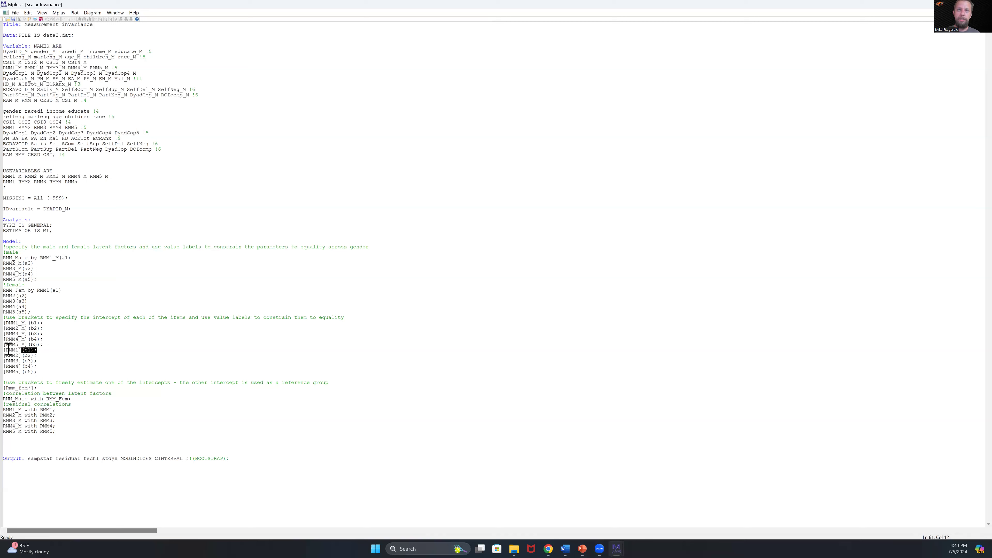
click(49, 323)
drag(9, 325, 3, 161)
click(30, 330)
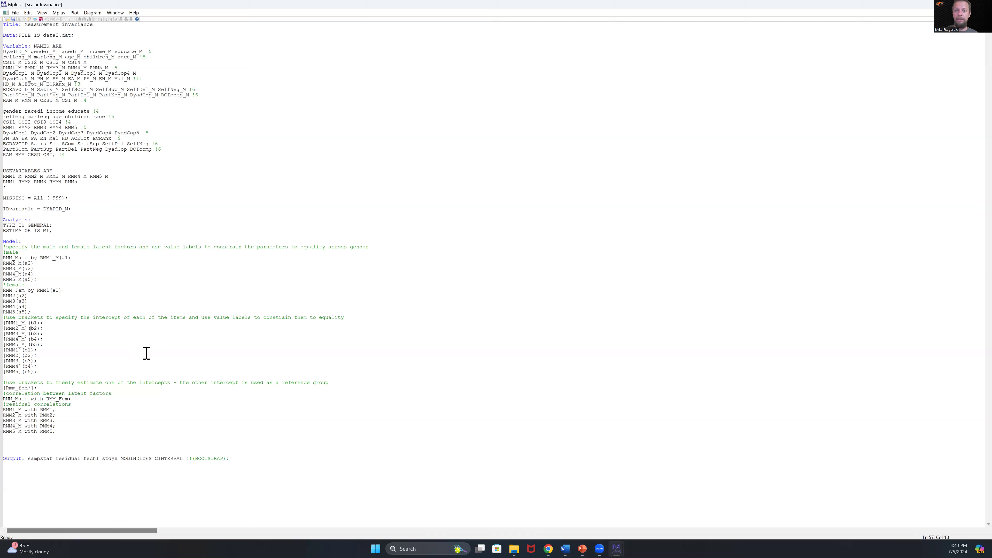
click(47, 374)
shift+click(5, 340)
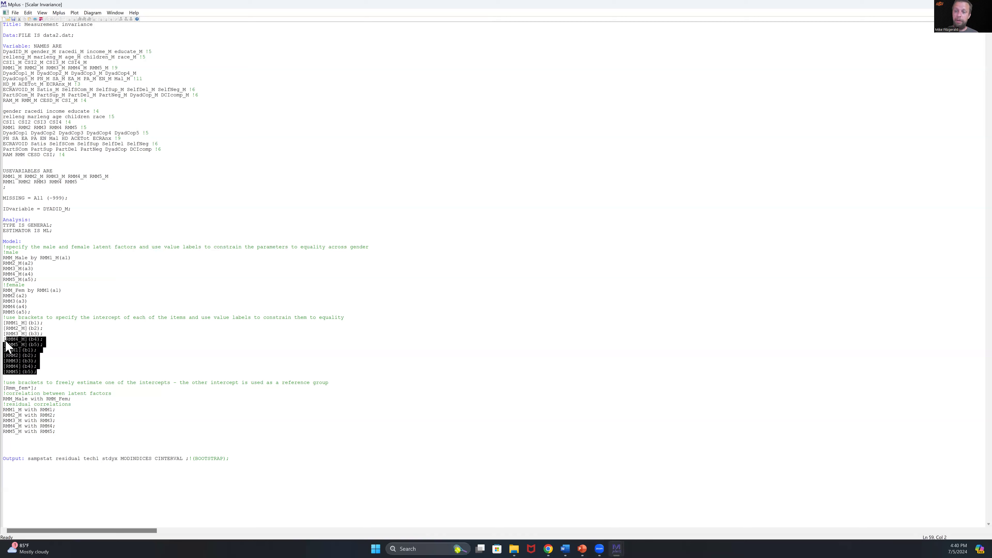
click(72, 367)
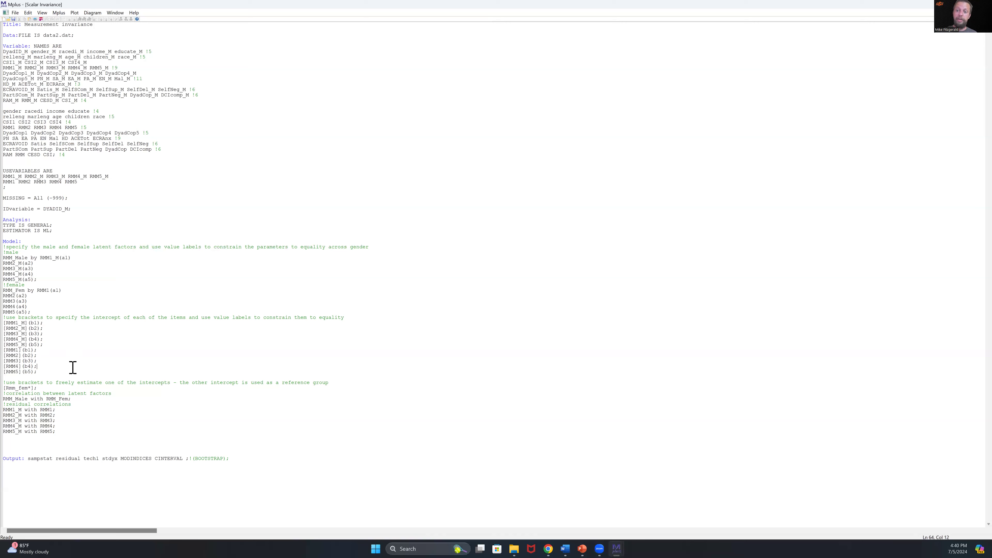
Highlight the [Rmm_fem*] statement in the scalar syntax and relate it to the RMM_Fem factor definition.
click(98, 405)
shift+click(9, 388)
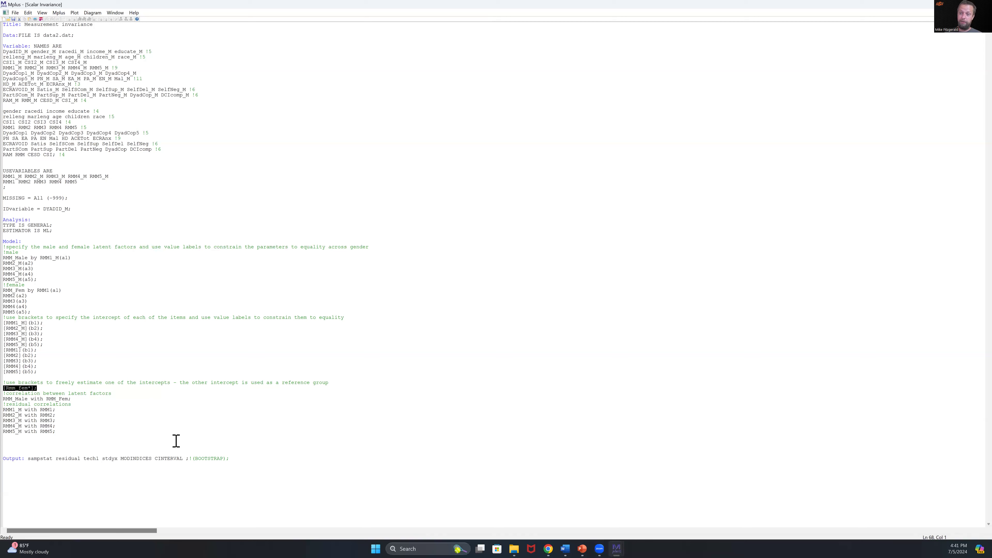
click(55, 432)
drag(39, 389, 5, 389)
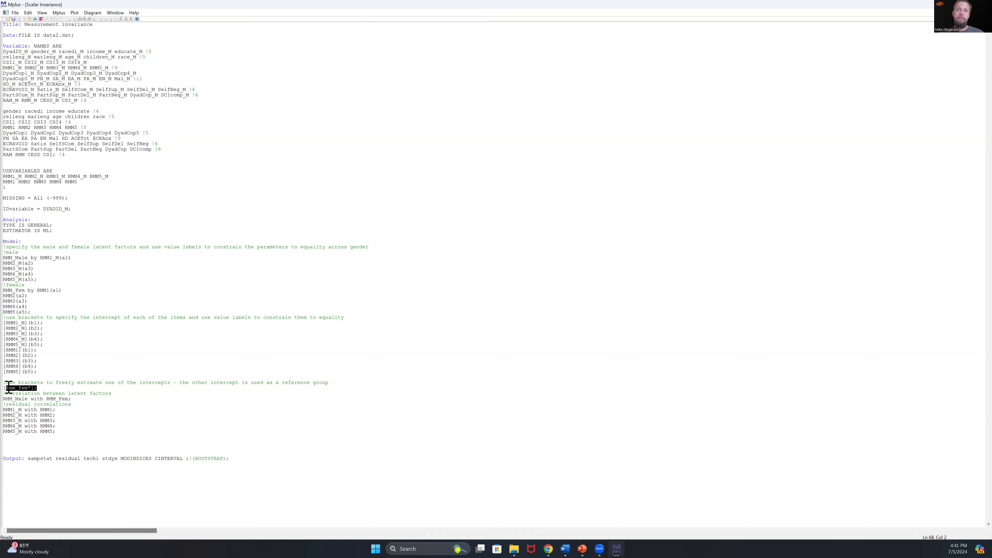
click(8, 390)
drag(9, 390, 29, 389)
double_click(18, 291)
click(35, 368)
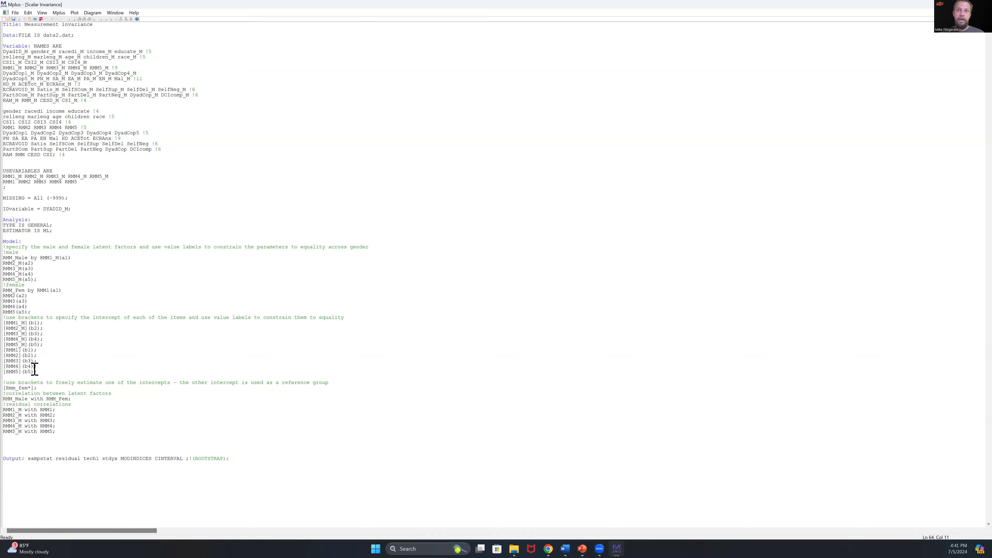
click(32, 389)
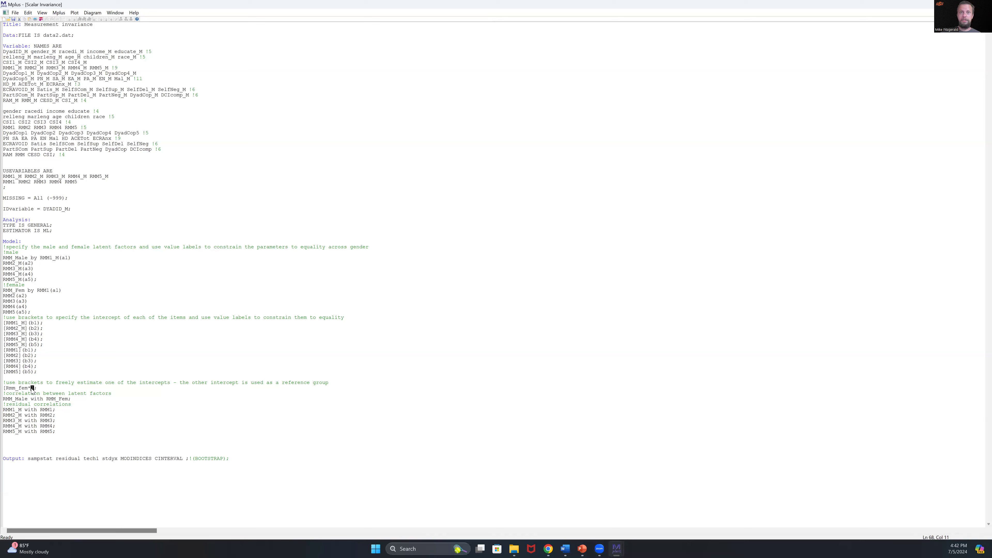
Re-examine the freely estimated Rmm_fem intercept, and highlight the latent factor and residual correlation statements below it.
drag(43, 389, 3, 193)
click(49, 392)
drag(7, 389, 29, 389)
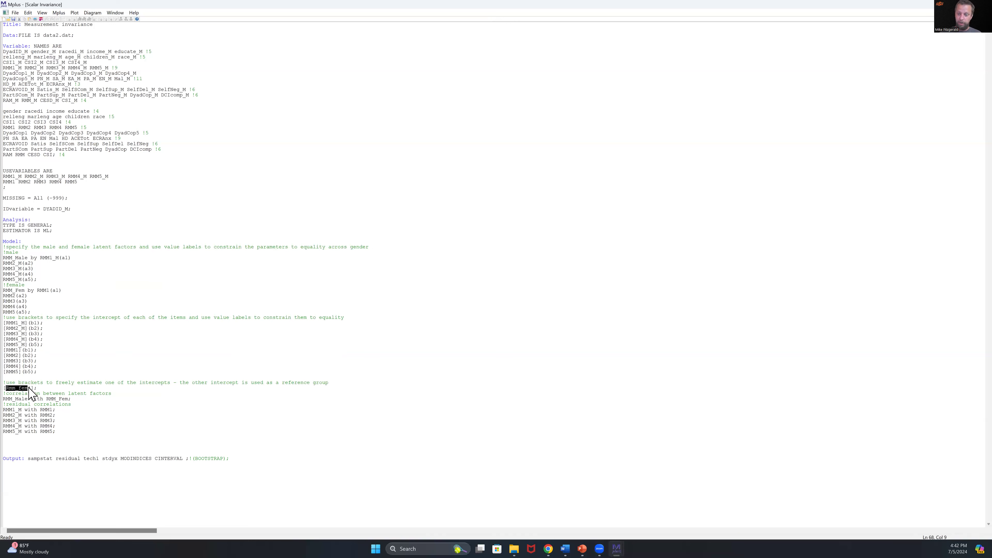
click(36, 388)
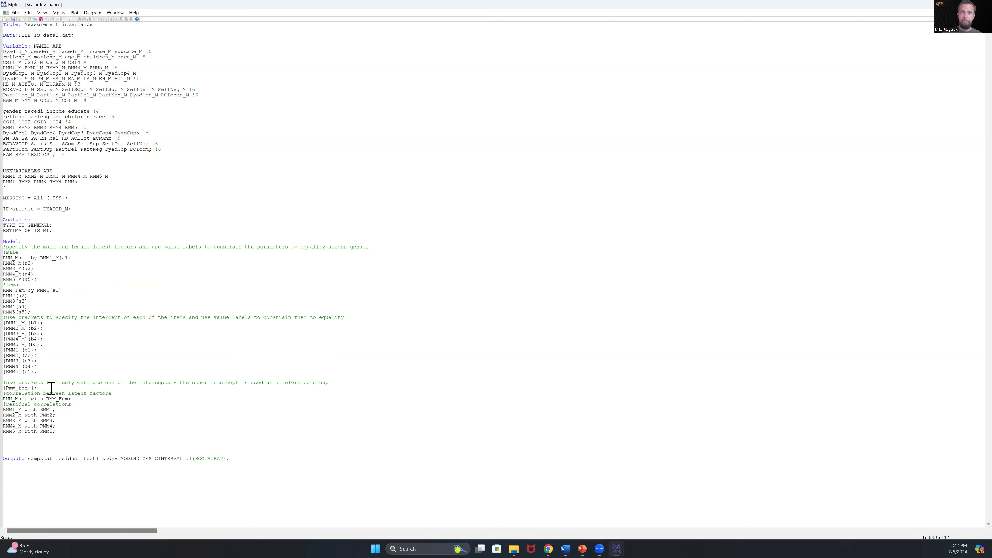
shift+click(6, 388)
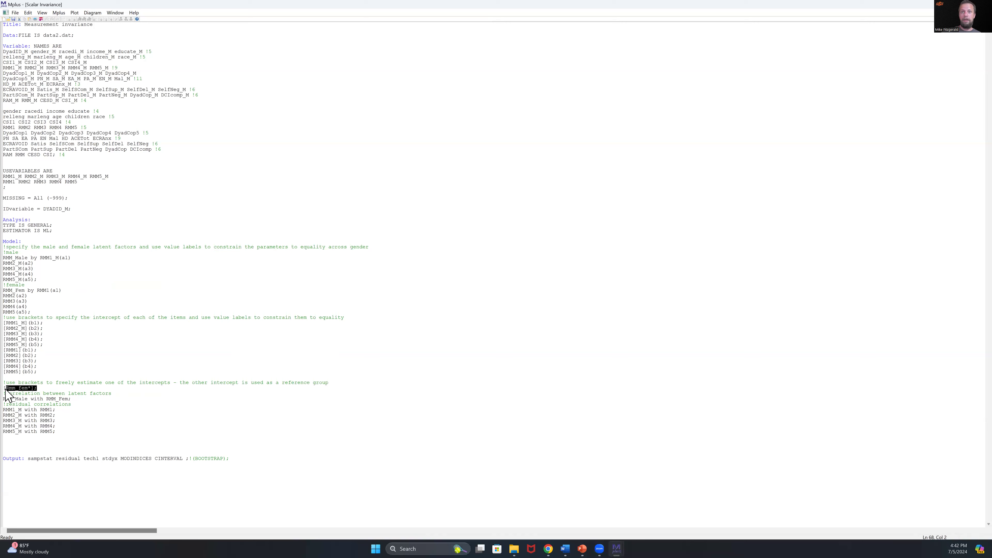
click(31, 393)
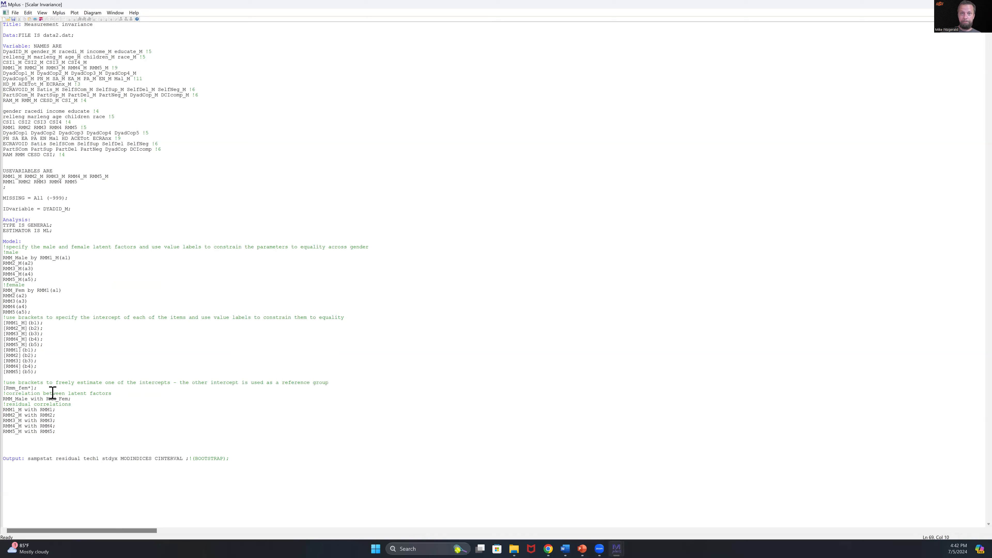
drag(57, 432, 4, 397)
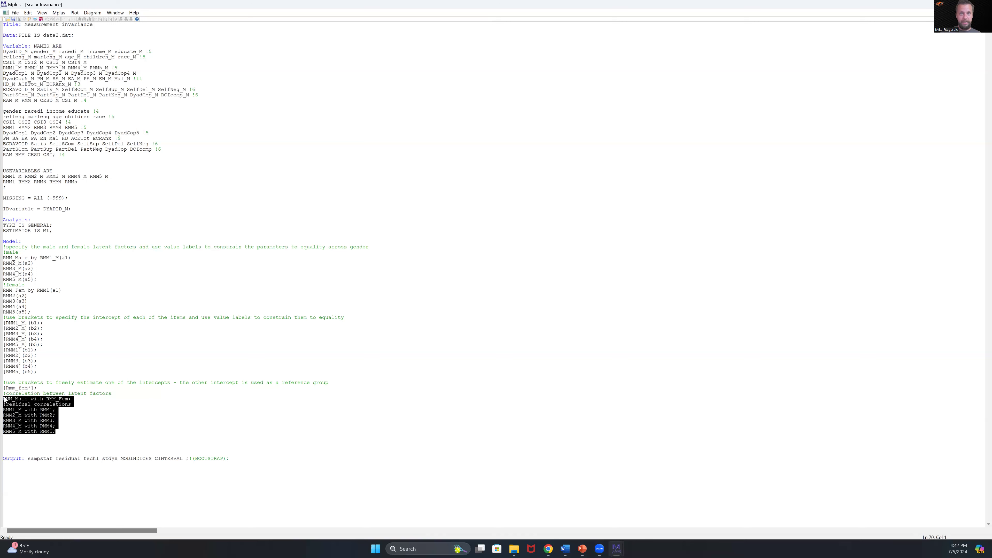
click(94, 399)
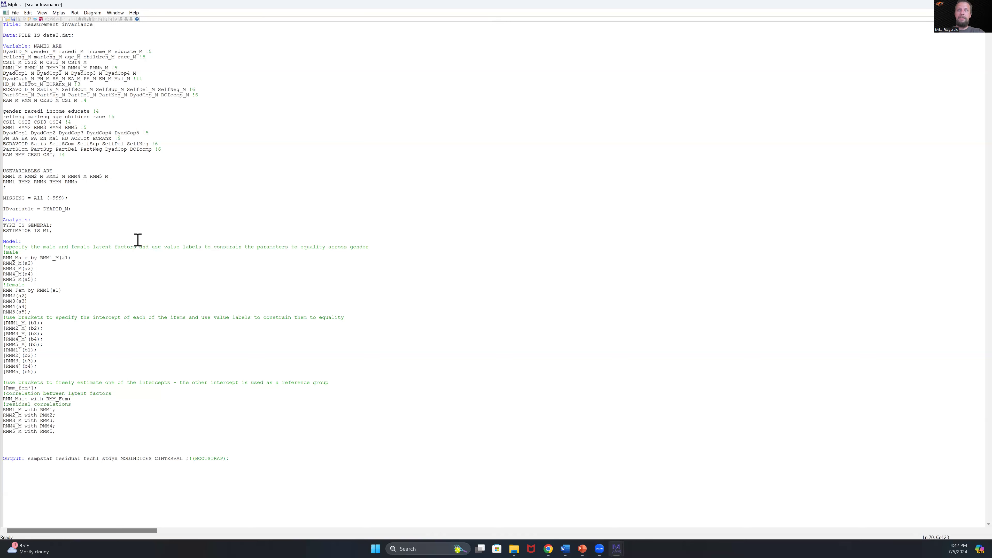
Run the scalar invariance model, saving the changes to its input file.
click(41, 20)
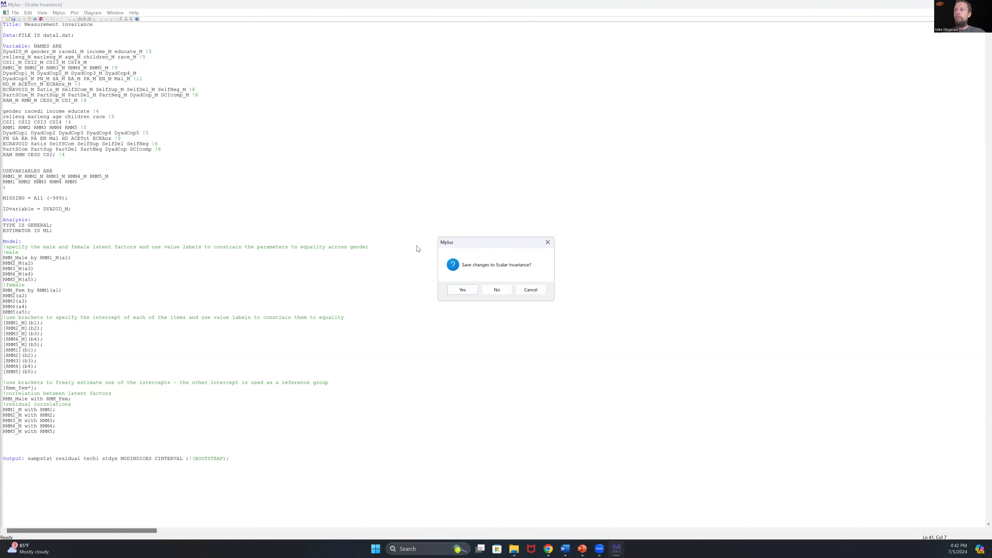
click(462, 291)
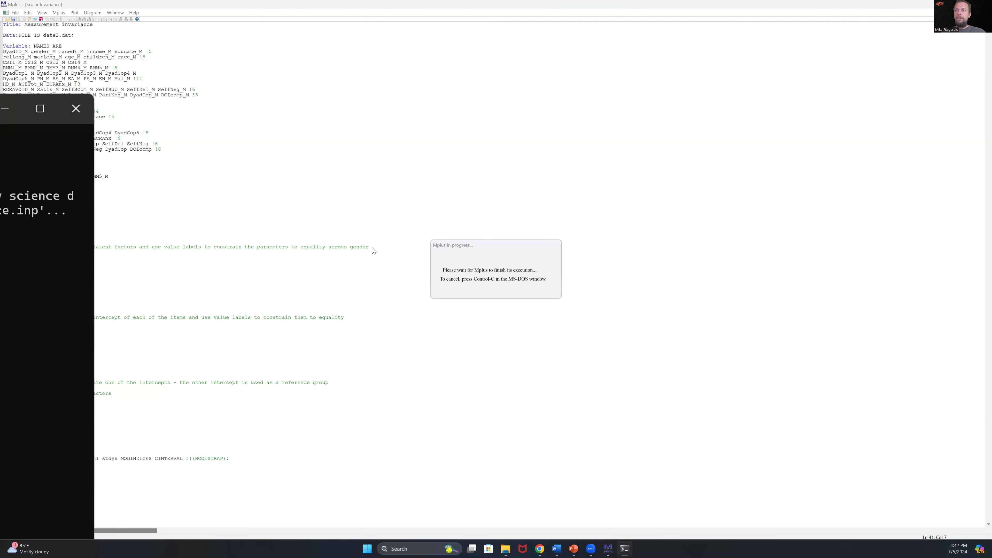
Highlight the number of observations and the covariance coverage values in the scalar invariance output.
scroll(346, 370, down, 15)
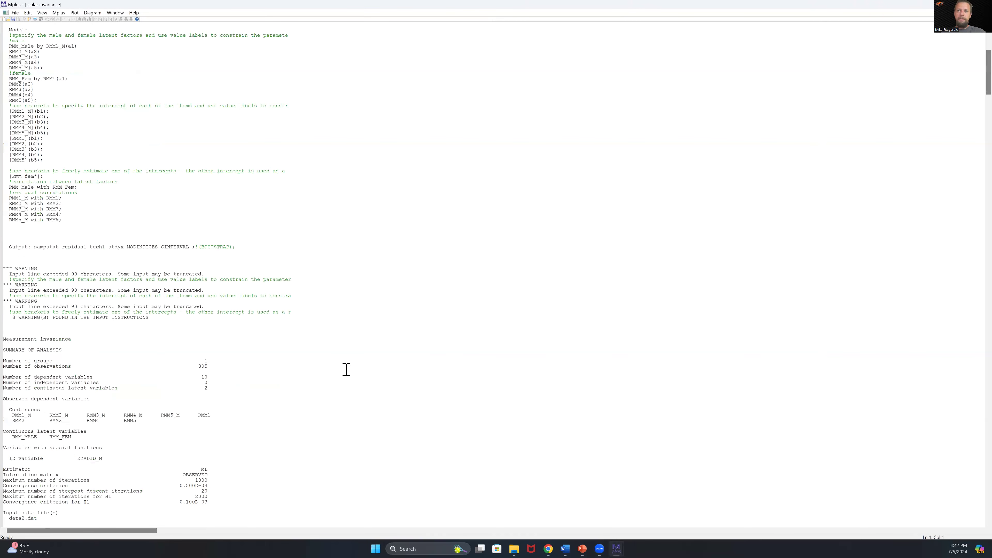
scroll(346, 370, down, 14)
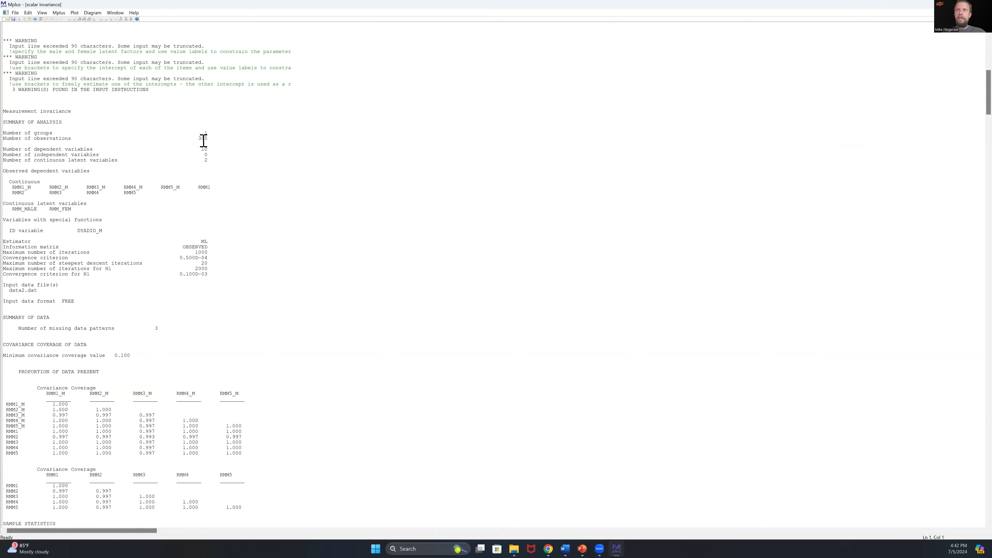
drag(223, 149, 199, 139)
scroll(227, 241, down, 2)
click(51, 378)
shift+click(187, 437)
scroll(188, 439, down, 20)
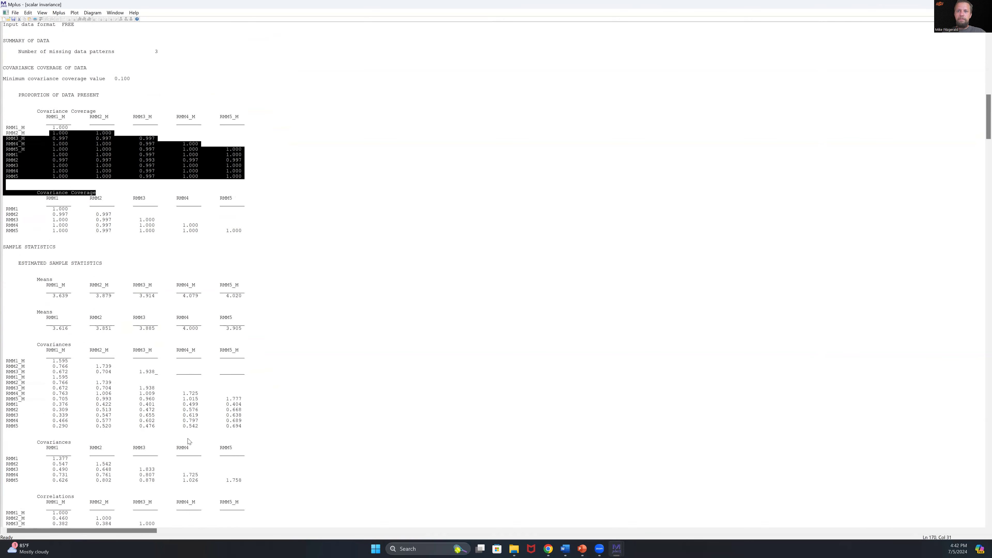
Highlight the univariate higher-order moment descriptive statistics in the scalar invariance output, including the minimum/maximum and percentage columns.
scroll(188, 441, down, 11)
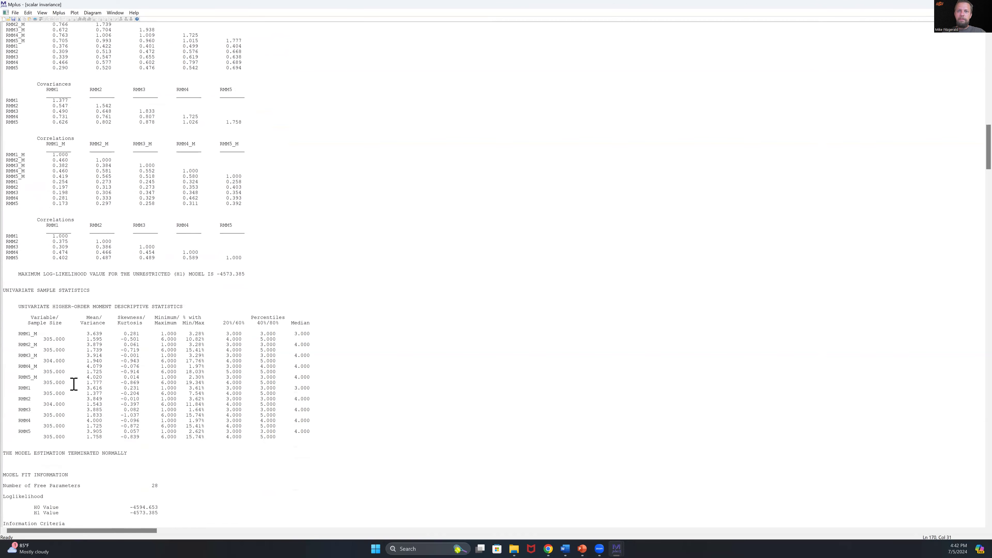
drag(159, 317, 233, 470)
click(232, 470)
Place the scalar invariance output side by side with the metric invariance output, showing the model fit information in both.
scroll(232, 471, down, 20)
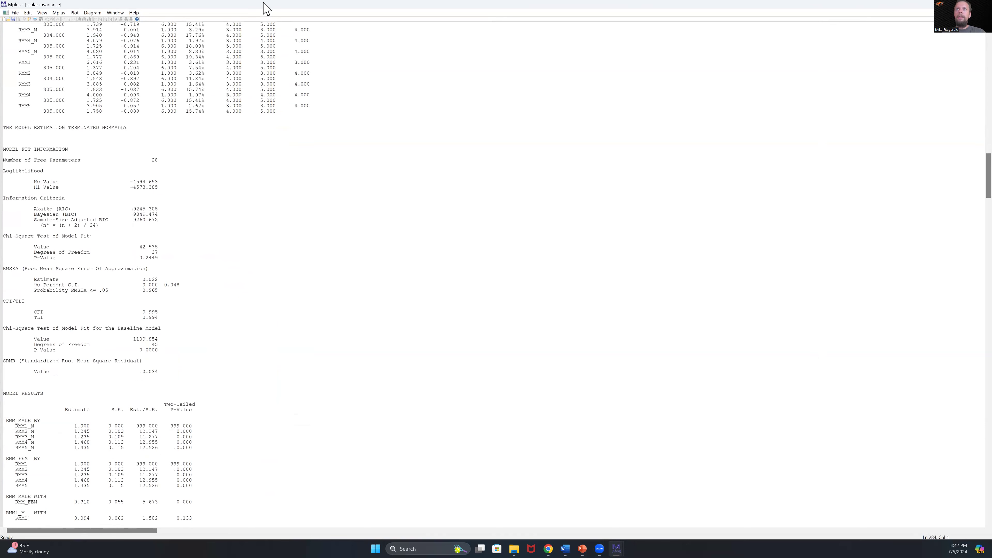
drag(263, 3, 4, 60)
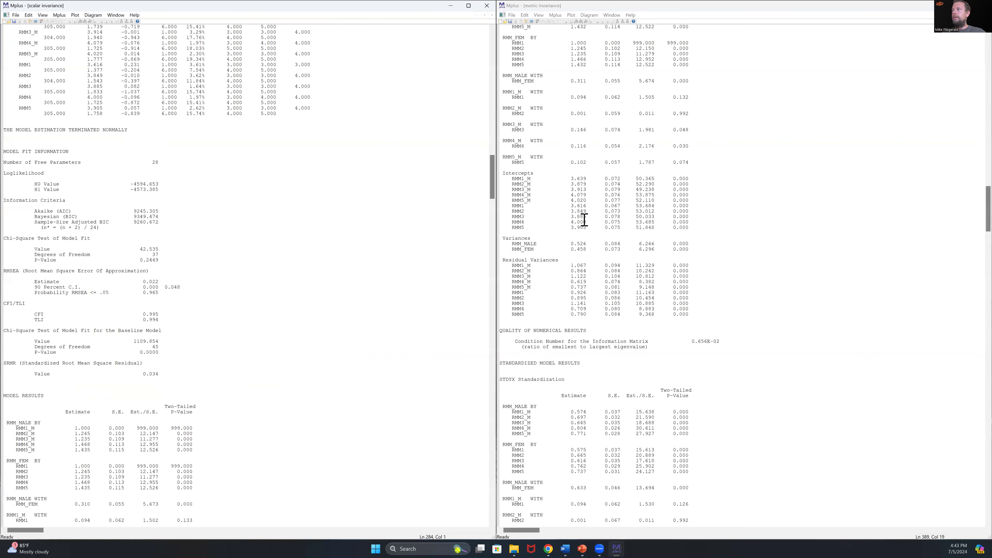
scroll(584, 220, up, 20)
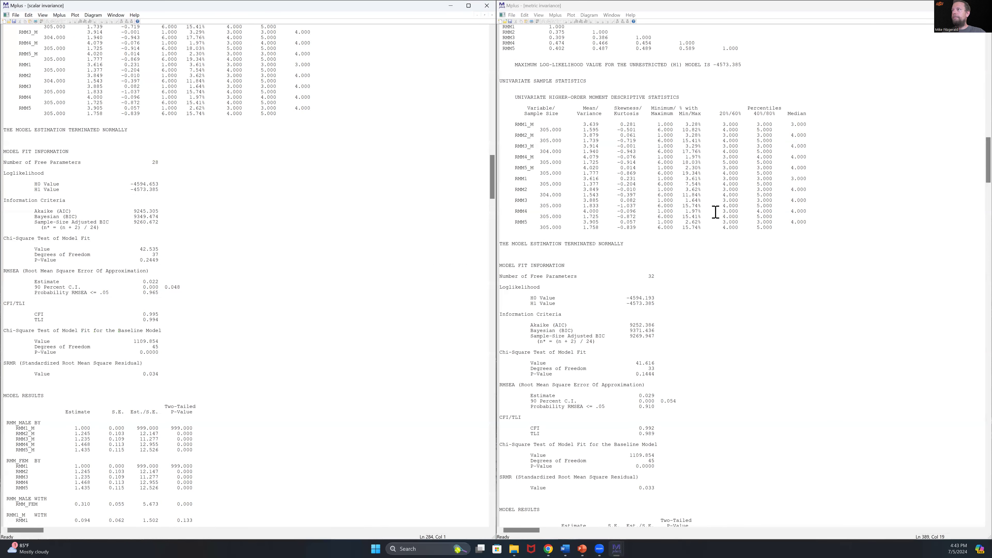
scroll(715, 212, up, 9)
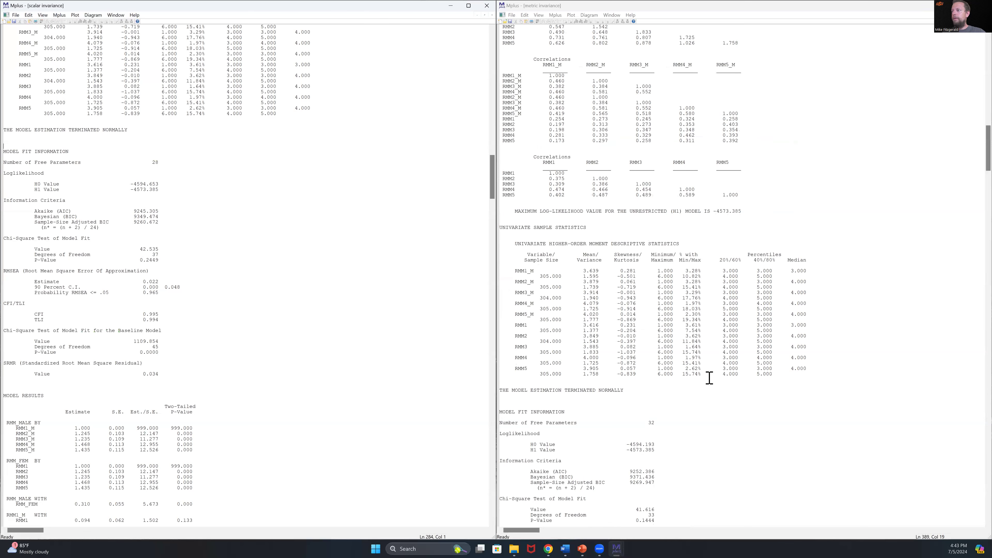
scroll(709, 377, down, 4)
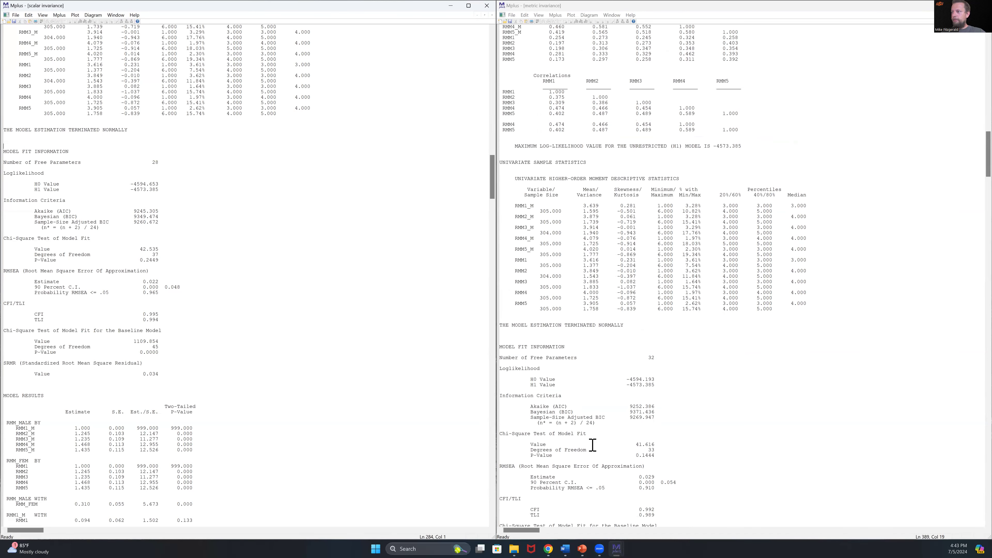
scroll(594, 448, down, 5)
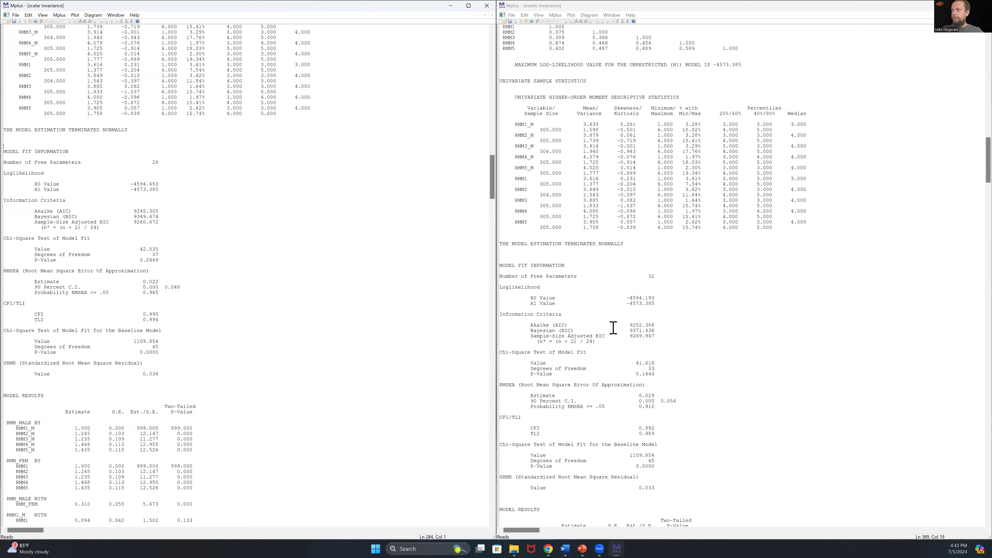
Compare the Chi-Square Test of Model Fit in the metric and scalar outputs, highlighting the chi-square value and degrees of freedom.
drag(657, 369, 510, 354)
click(655, 364)
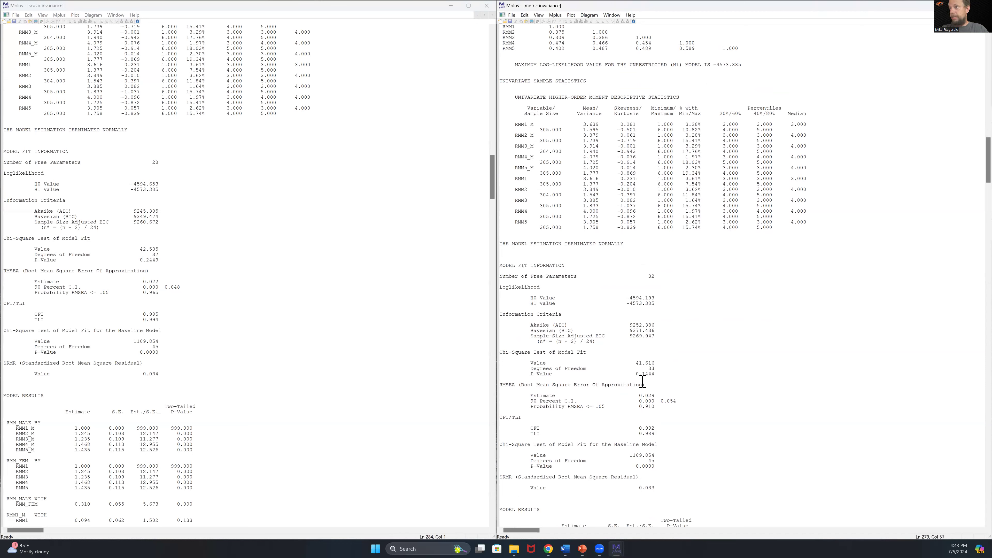
click(162, 257)
drag(162, 257, 3, 237)
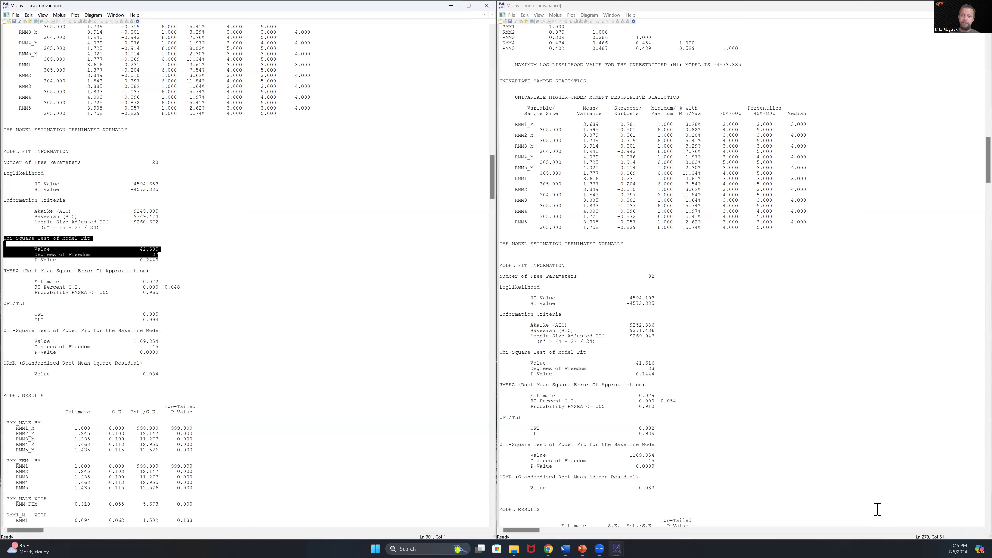
click(404, 368)
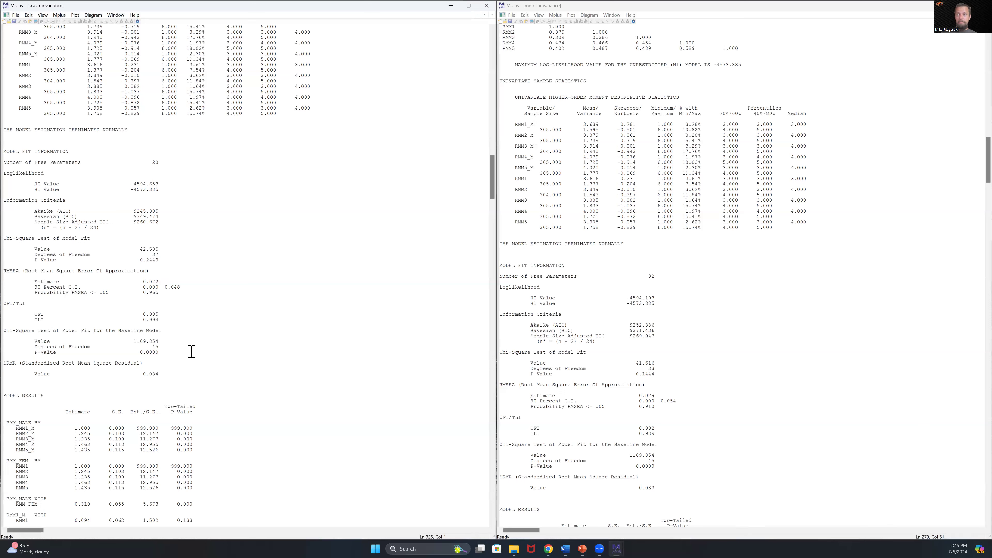
scroll(191, 352, down, 2)
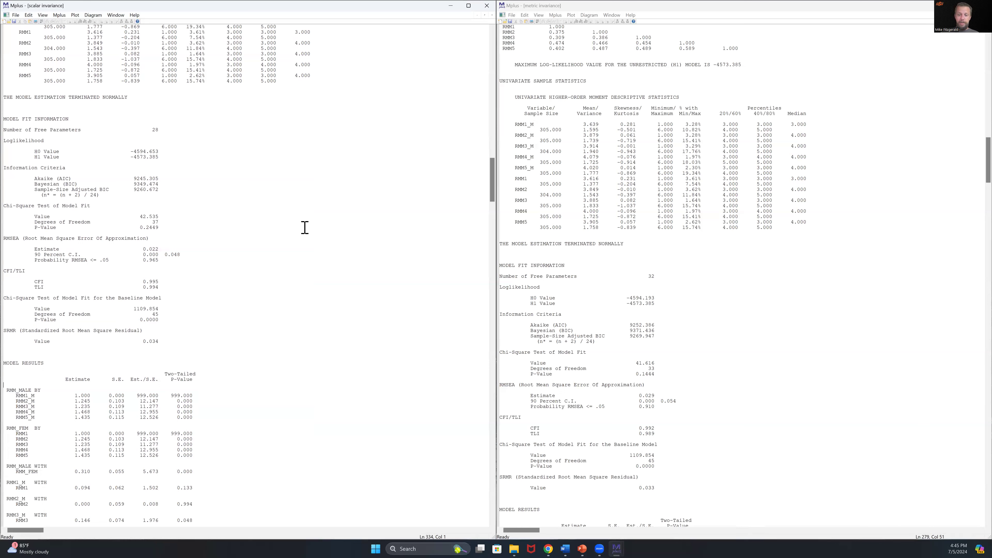
click(642, 10)
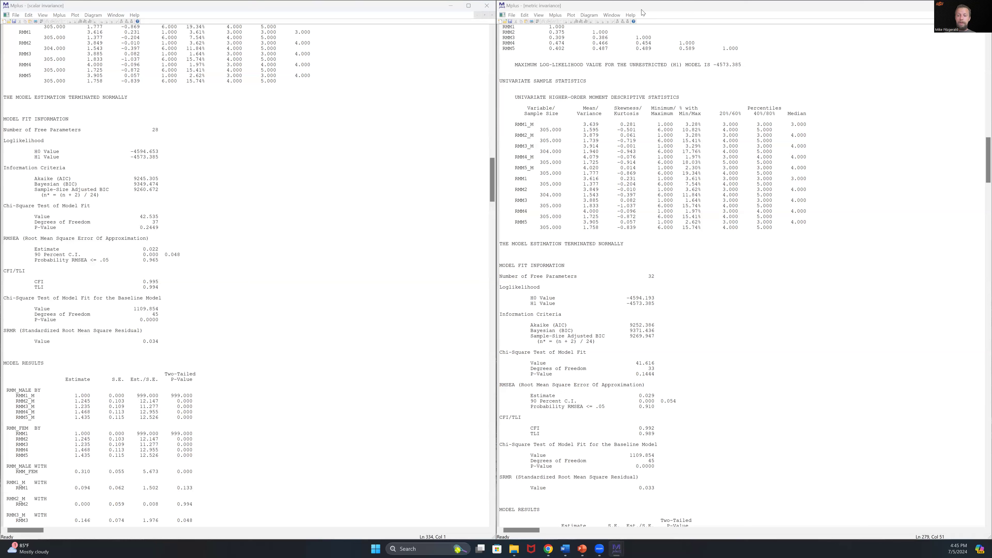